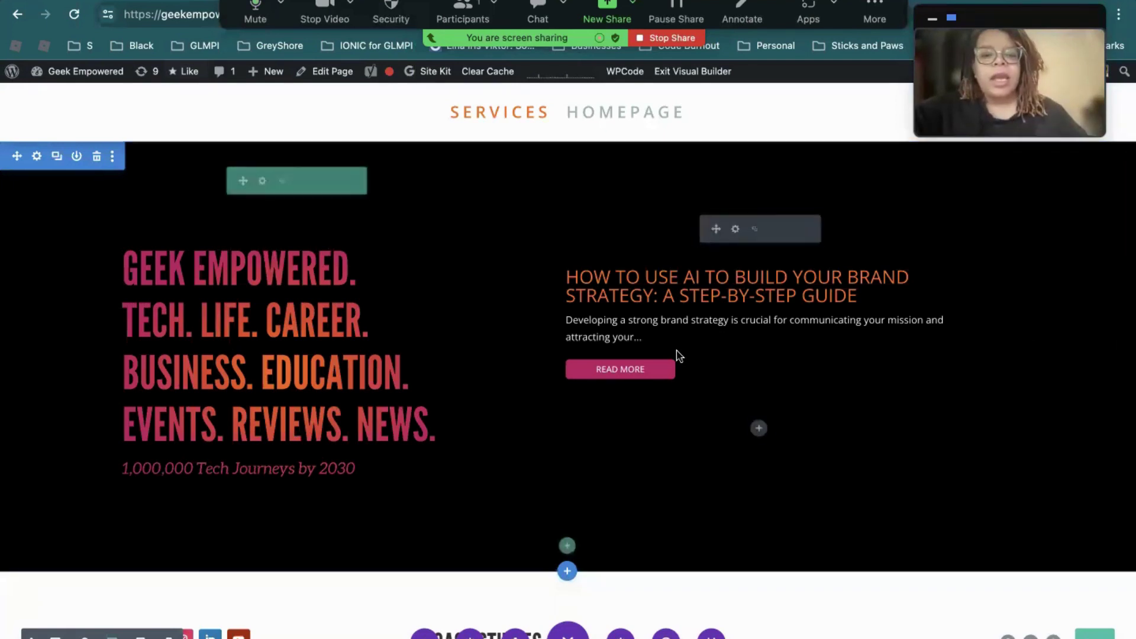
Scroll the homepage down to the Digital Products cards.
scroll(678, 355, "down", 1)
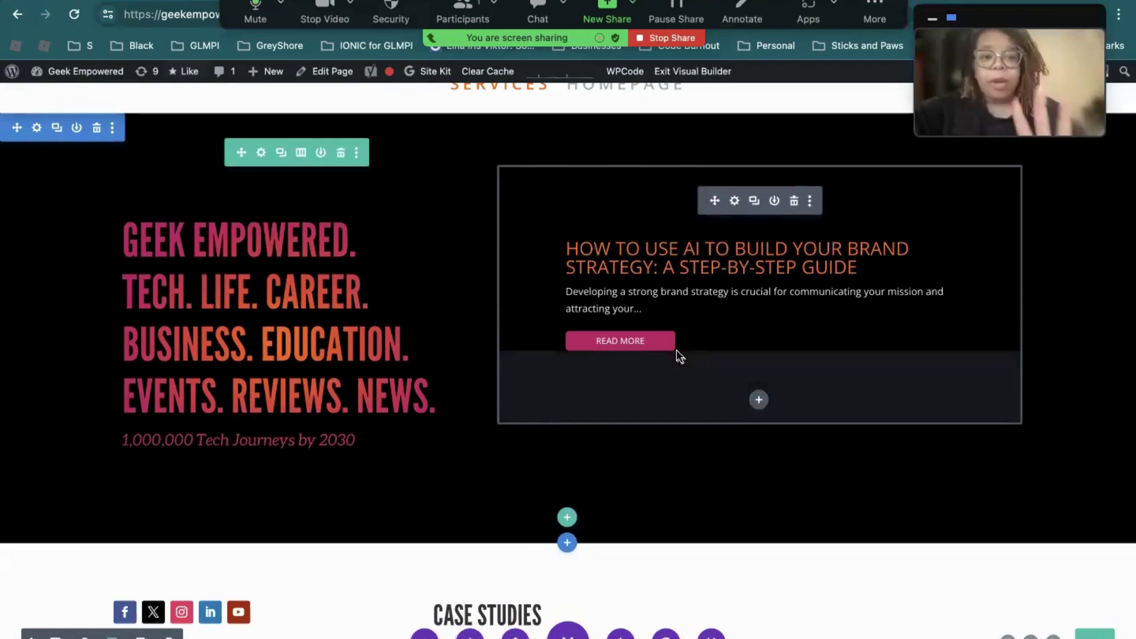
scroll(678, 355, "down", 7)
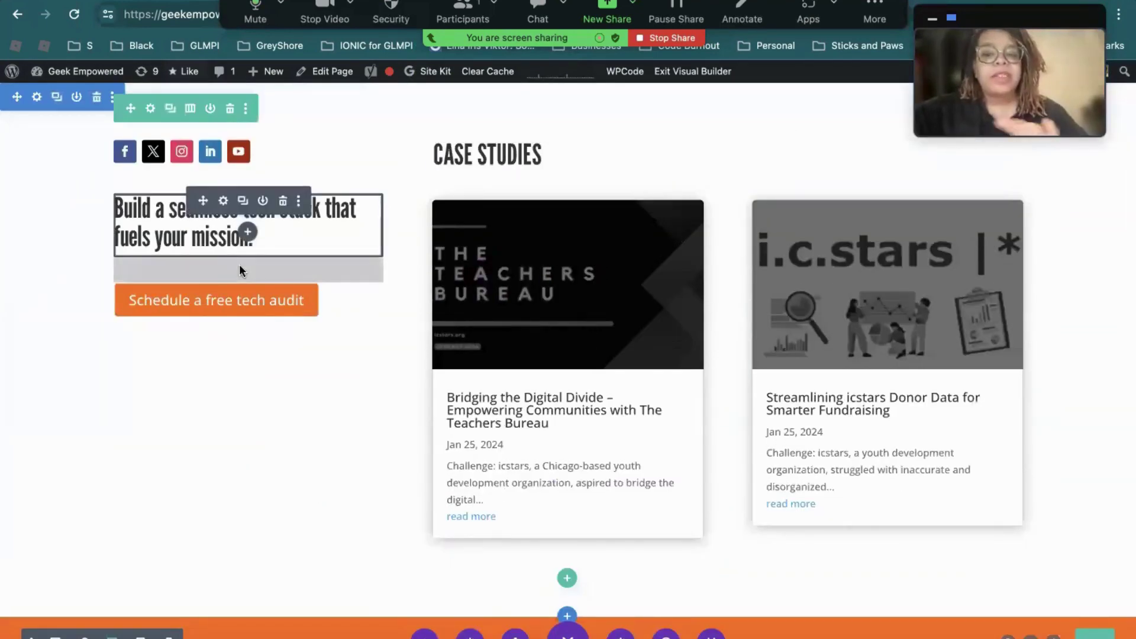
scroll(239, 269, "down", 10)
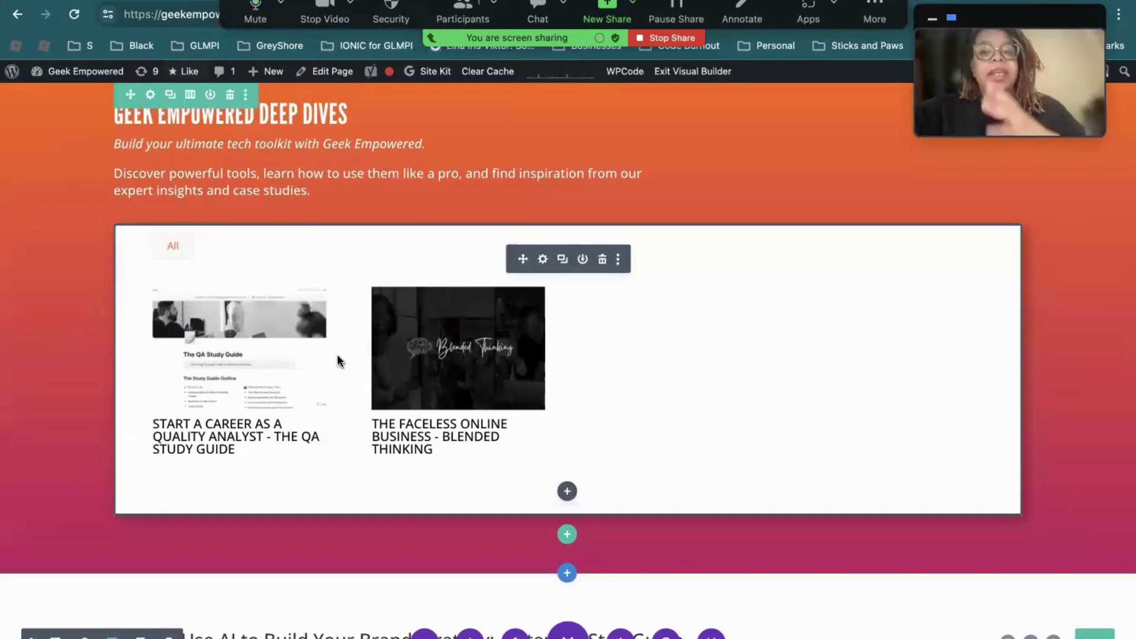
scroll(375, 473, "down", 4)
scroll(376, 477, "down", 10)
scroll(374, 474, "down", 2)
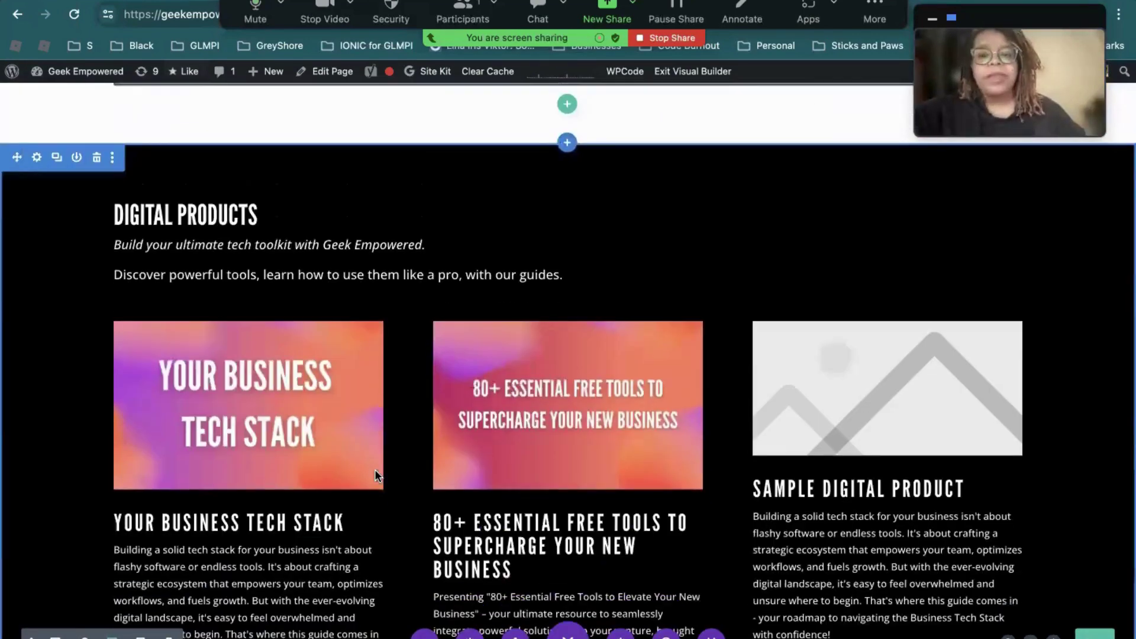
scroll(374, 473, "down", 1)
scroll(376, 475, "down", 1)
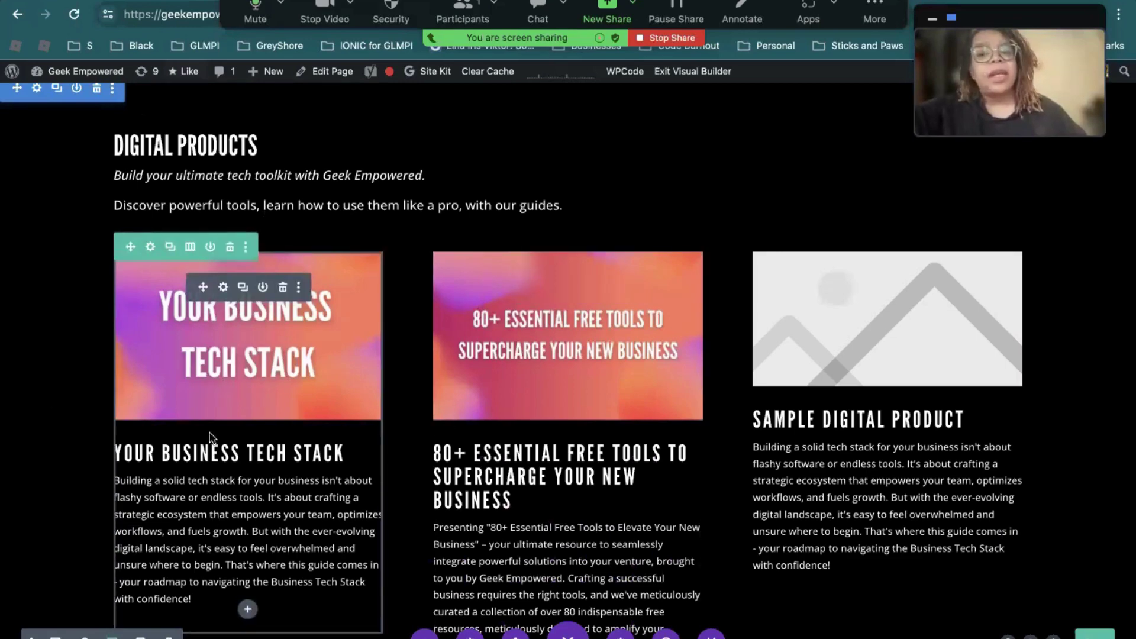
Switch through the Stripe and Notion desktops to the $0.99 Your Business Tech Stack product page.
key("ctrl+Right")
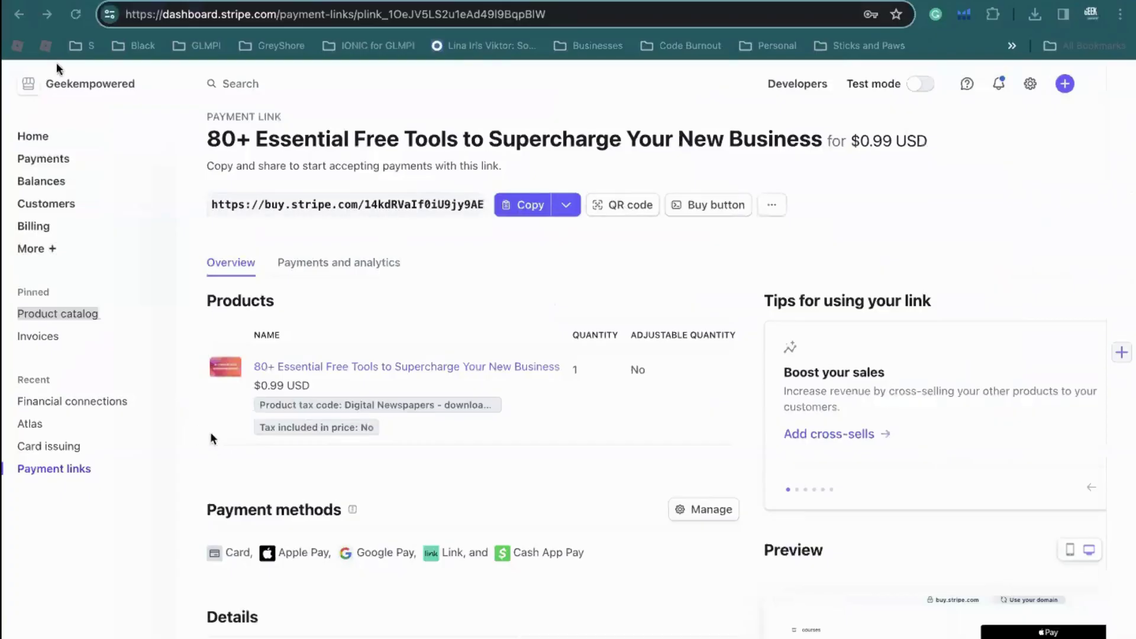
key("ctrl+Right")
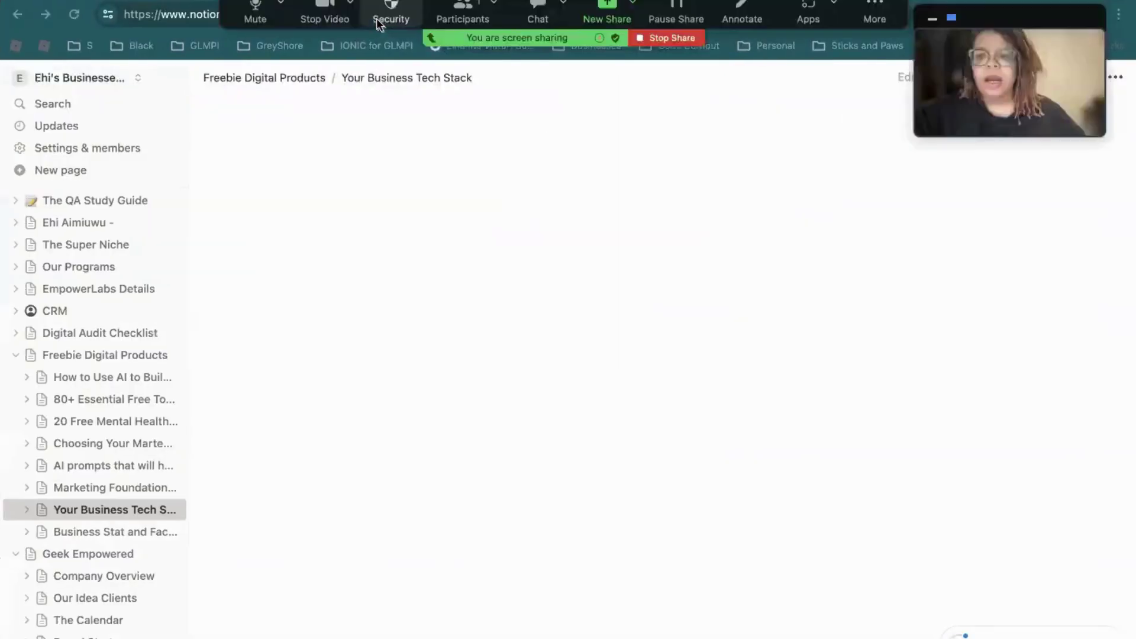
key("ctrl+Left")
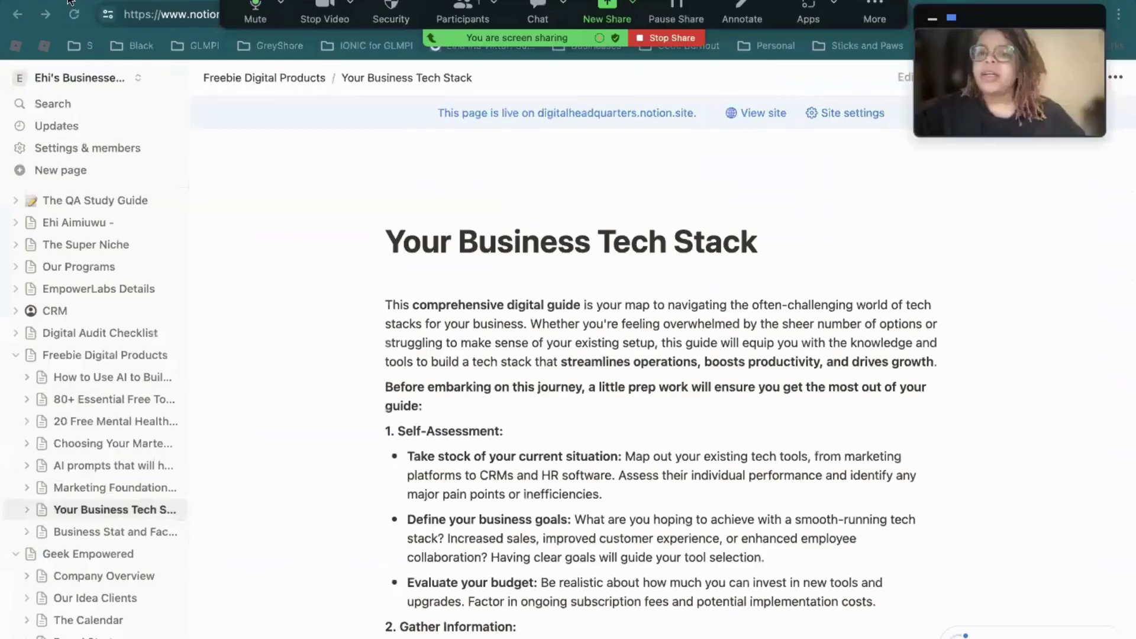
key("ctrl+Tab")
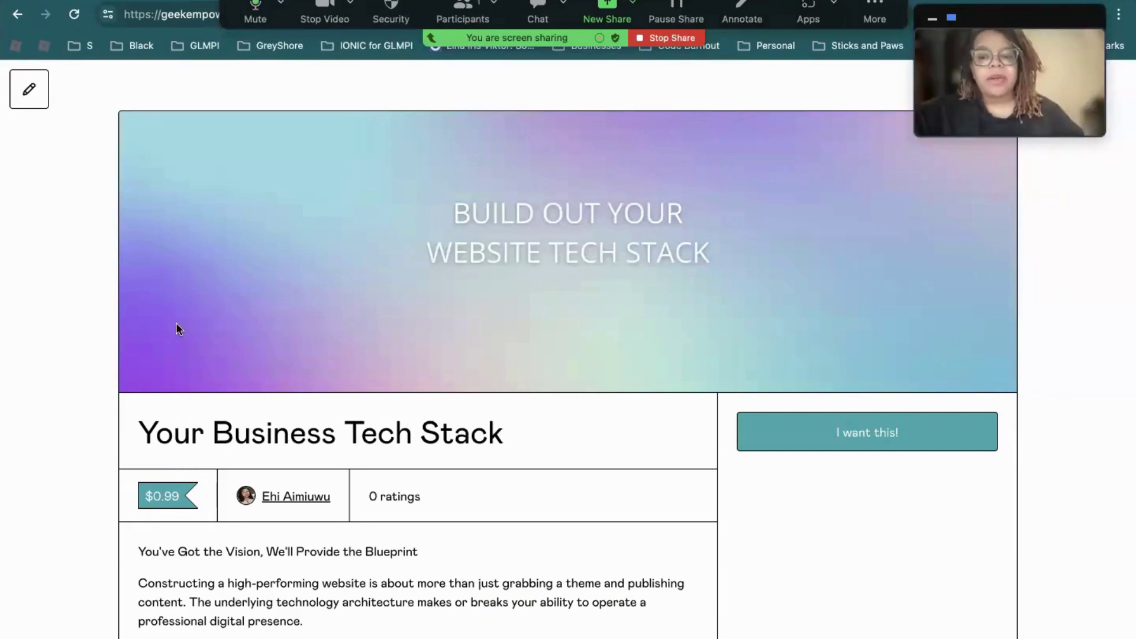
Complete the $0.99 test checkout for Your Business Tech Stack, entering the billing ZIP code.
scroll(177, 385, "down", 5)
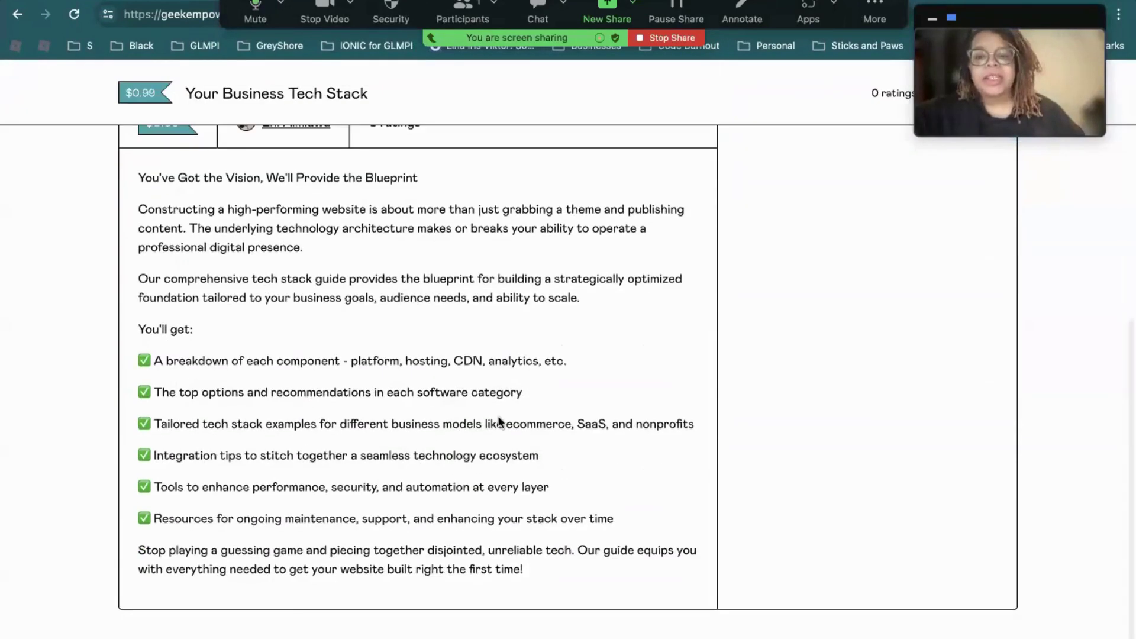
scroll(494, 373, "up", 6)
left_click(857, 427)
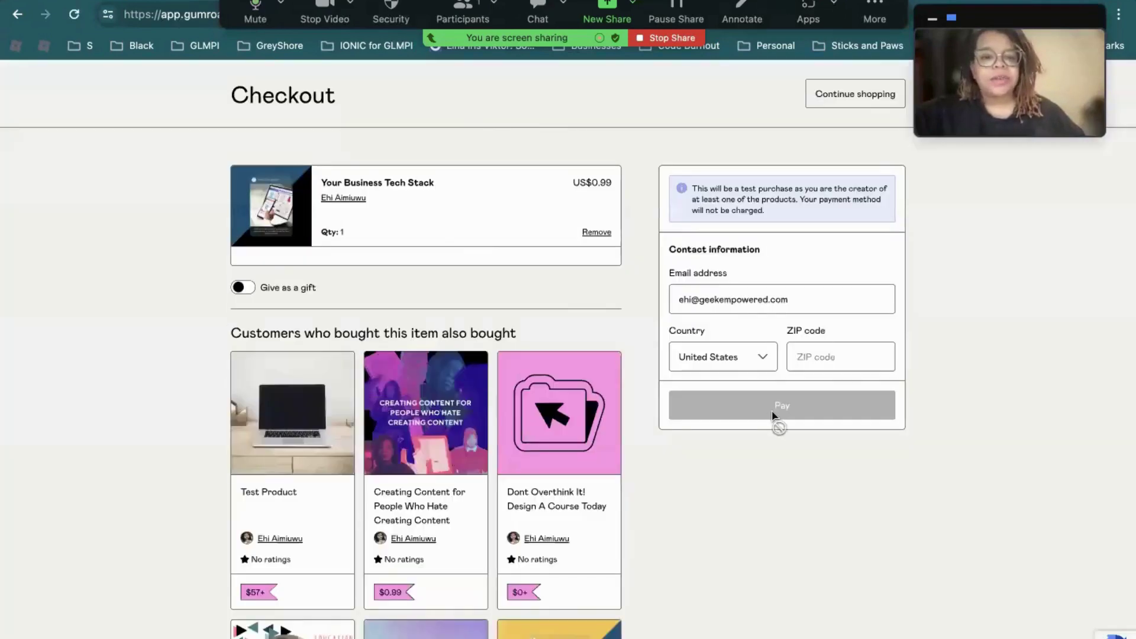
left_click(839, 353)
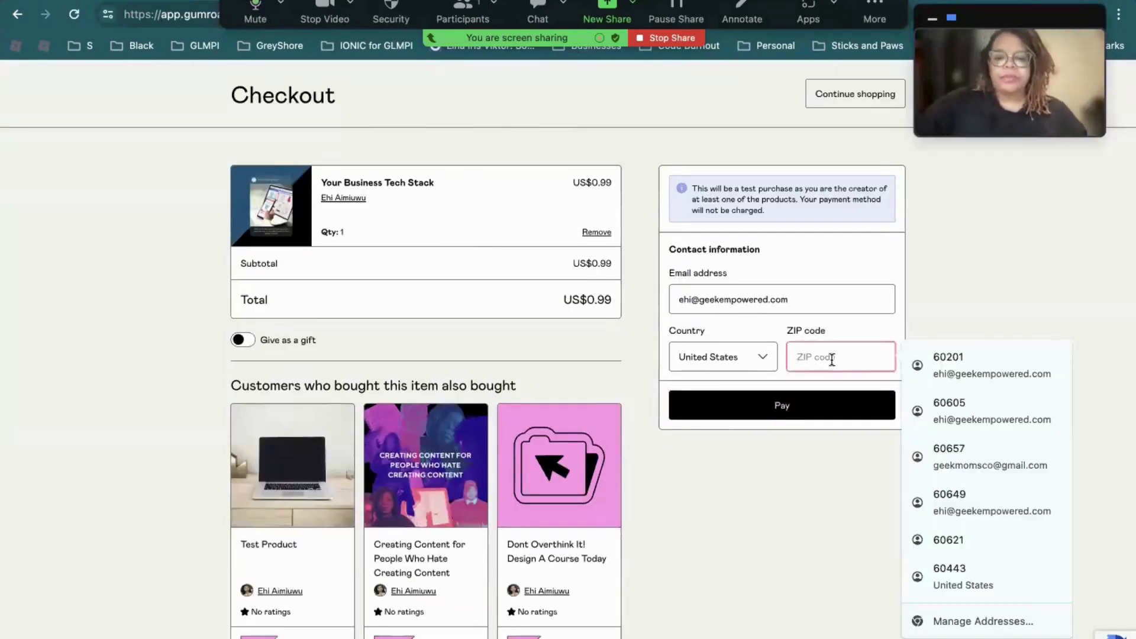
type("60605")
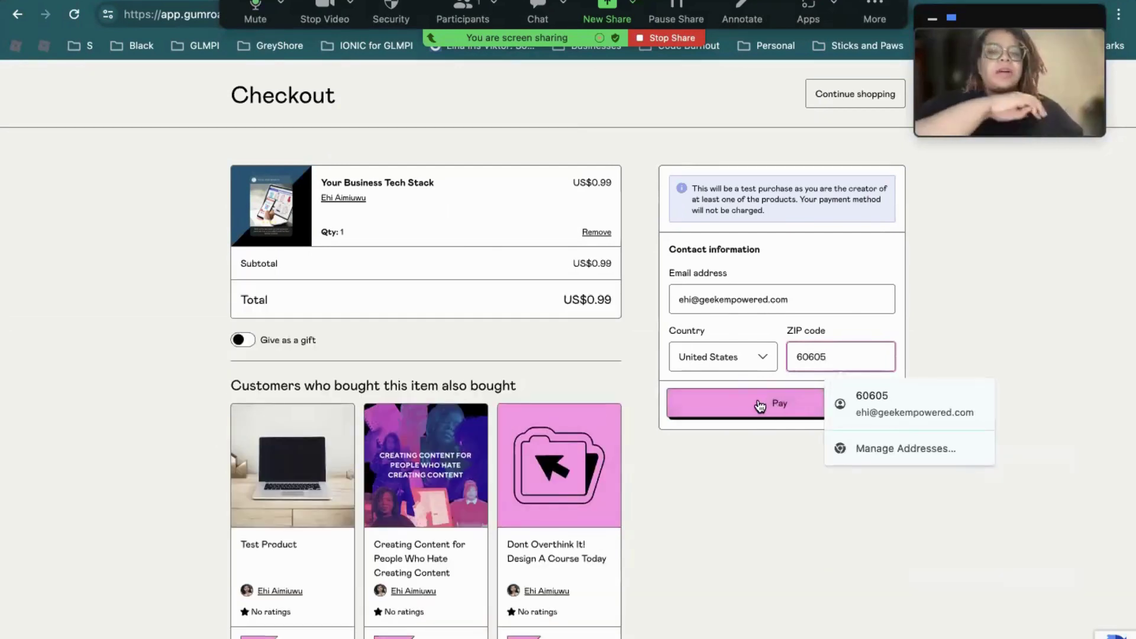
left_click(760, 405)
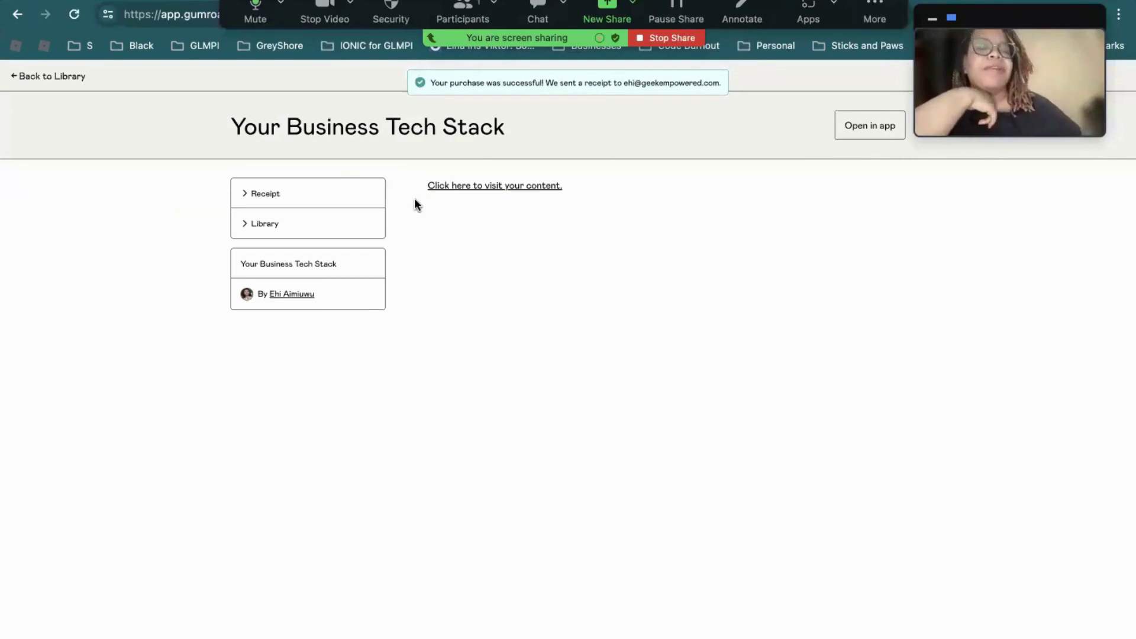
Open the purchased guide's content from the purchase confirmation page.
left_click(507, 187)
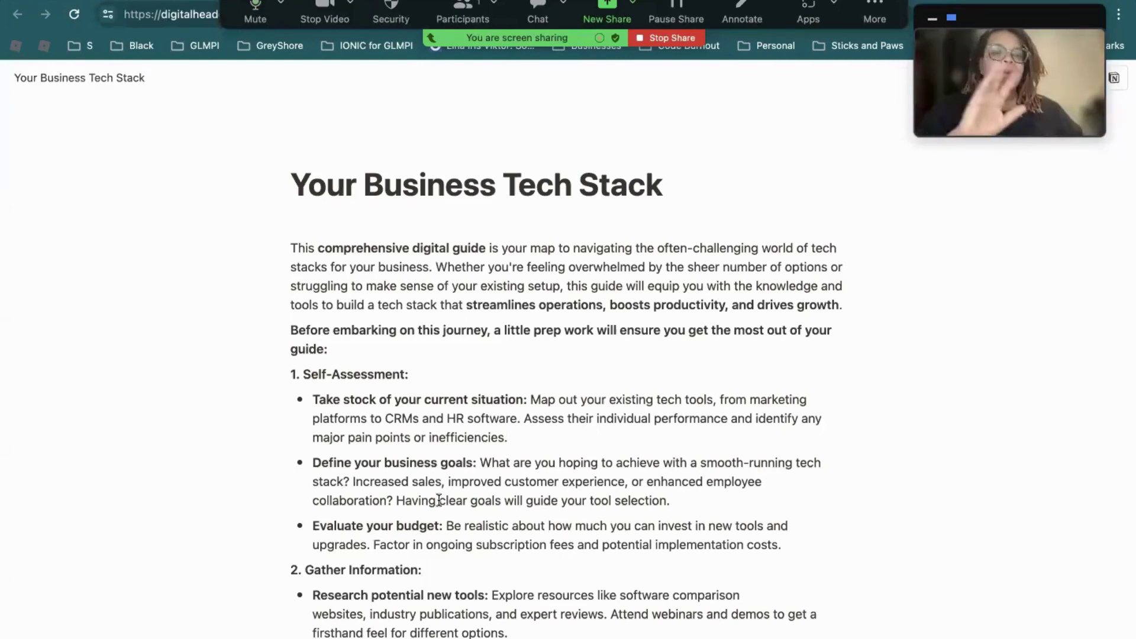
Scroll through the published Your Business Tech Stack guide in Notion.
scroll(438, 500, "down", 8)
scroll(438, 501, "down", 20)
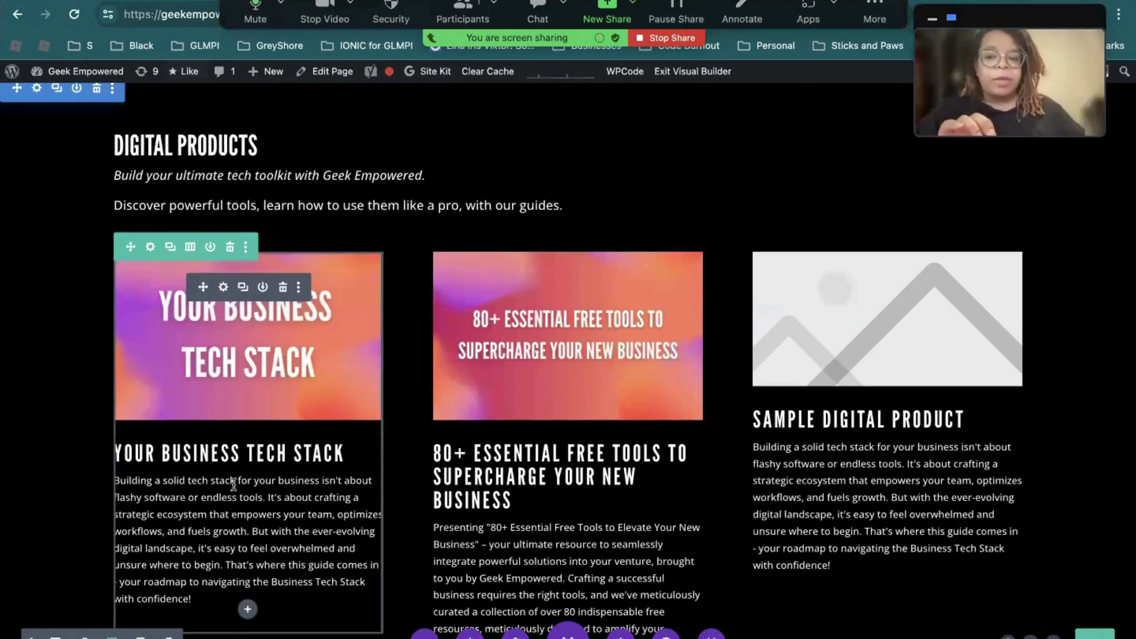
Open the Your Business Tech Stack blurb settings and expand its Link options.
left_click(223, 288)
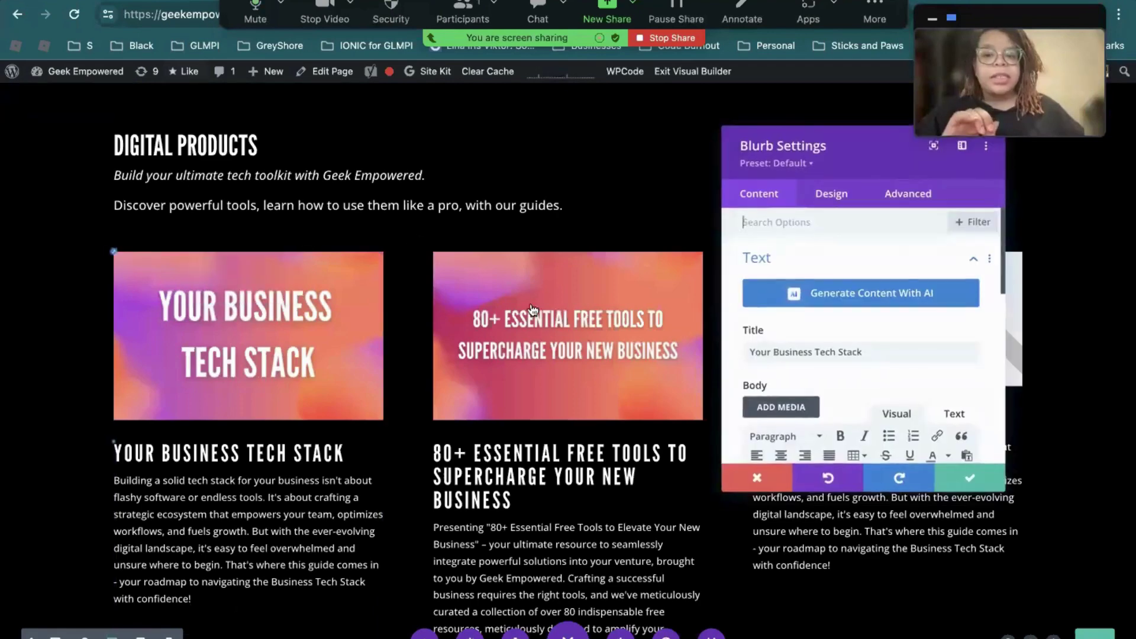
scroll(831, 370, "down", 3)
scroll(831, 369, "down", 5)
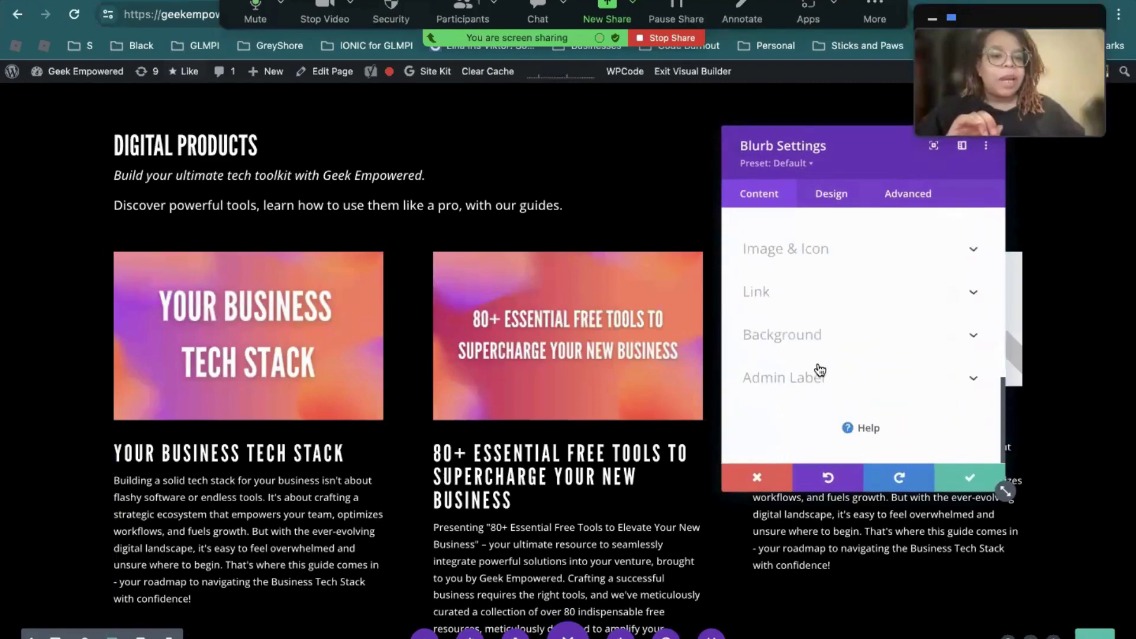
left_click(804, 292)
scroll(786, 300, "up", 2)
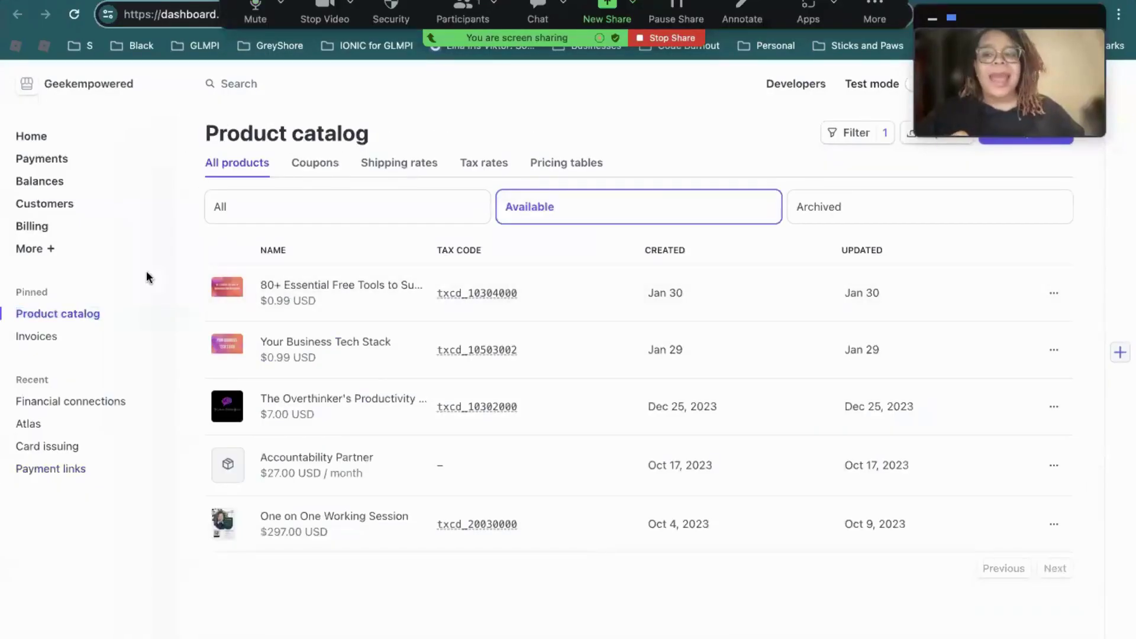
Review the Your Business Tech Stack product in Stripe, then start a new product at its Name field.
mouse_move(930, 71)
left_click_drag(930, 72, 544, 117)
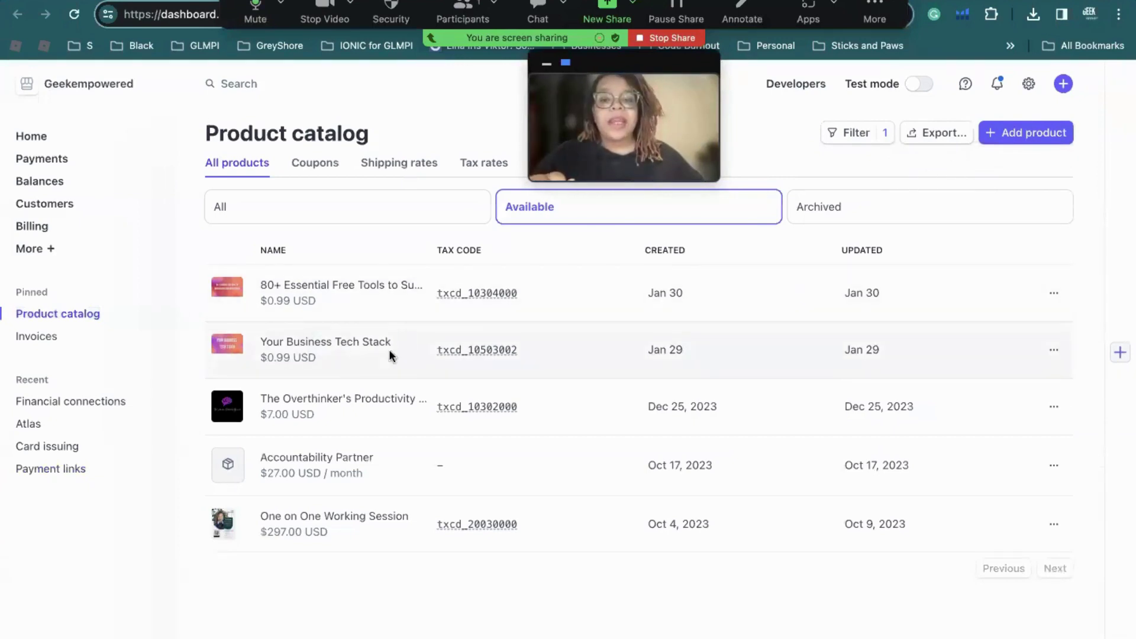
left_click(578, 349)
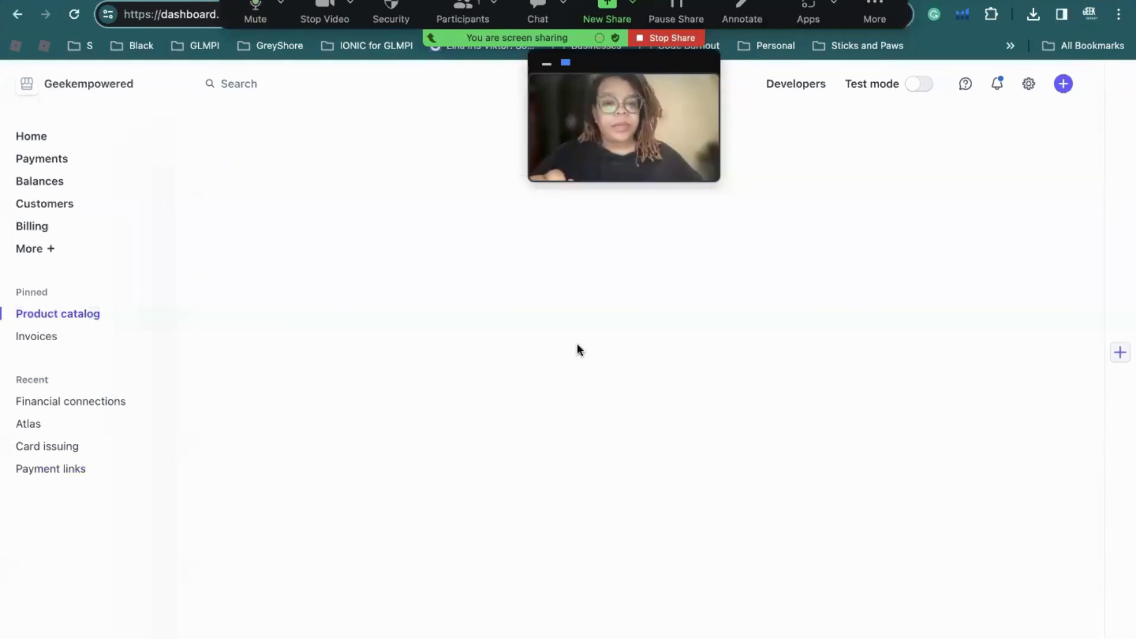
left_click(209, 137)
left_click(1026, 133)
left_click(446, 174)
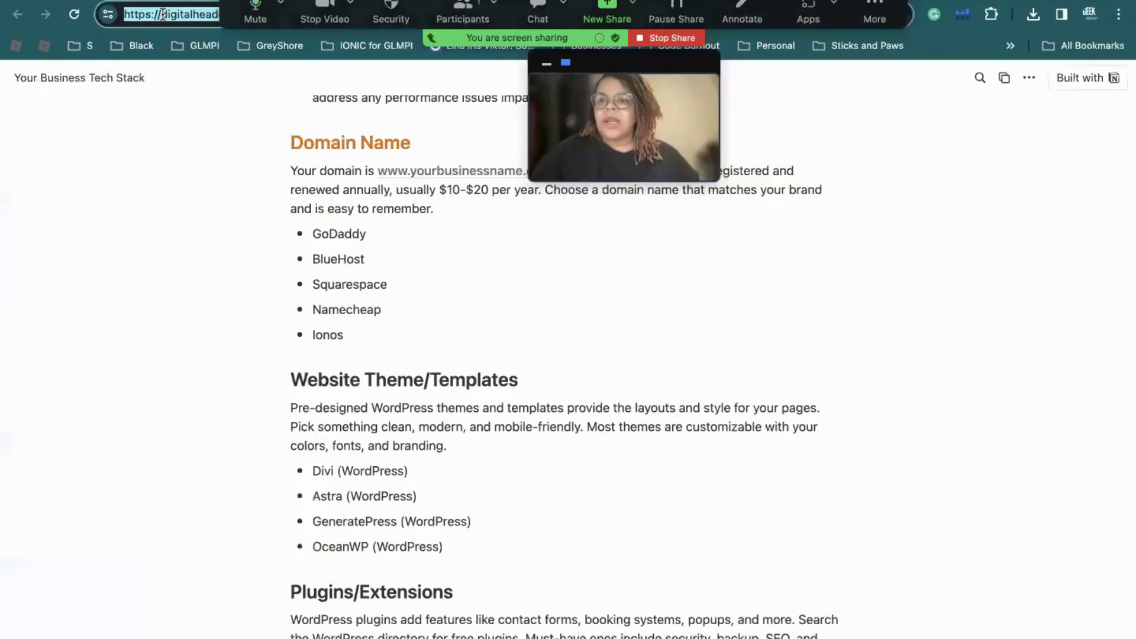
Go to notion.so, open the Choosing Your Martech Stack Worksheet page and select its title.
type("notio")
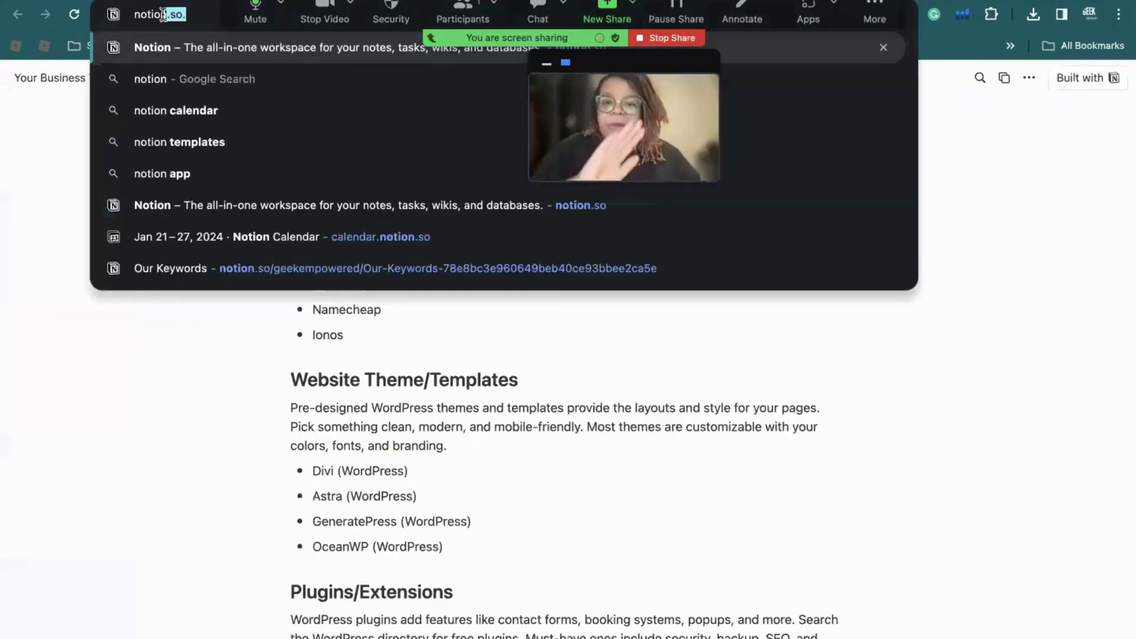
type("n.so.")
key("Return")
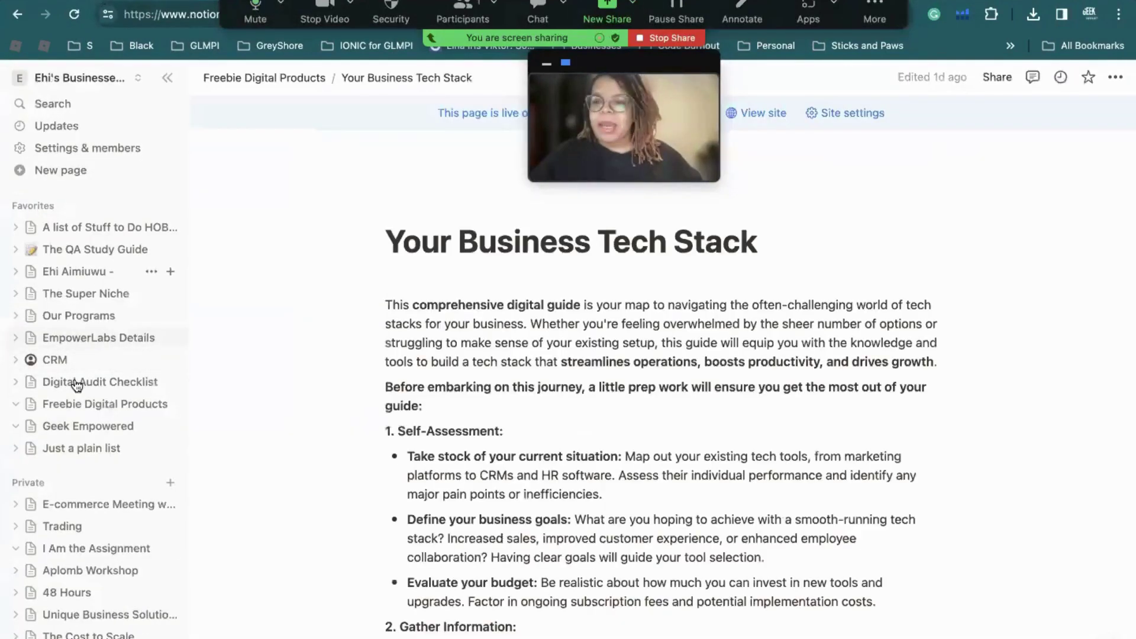
scroll(42, 408, "down", 3)
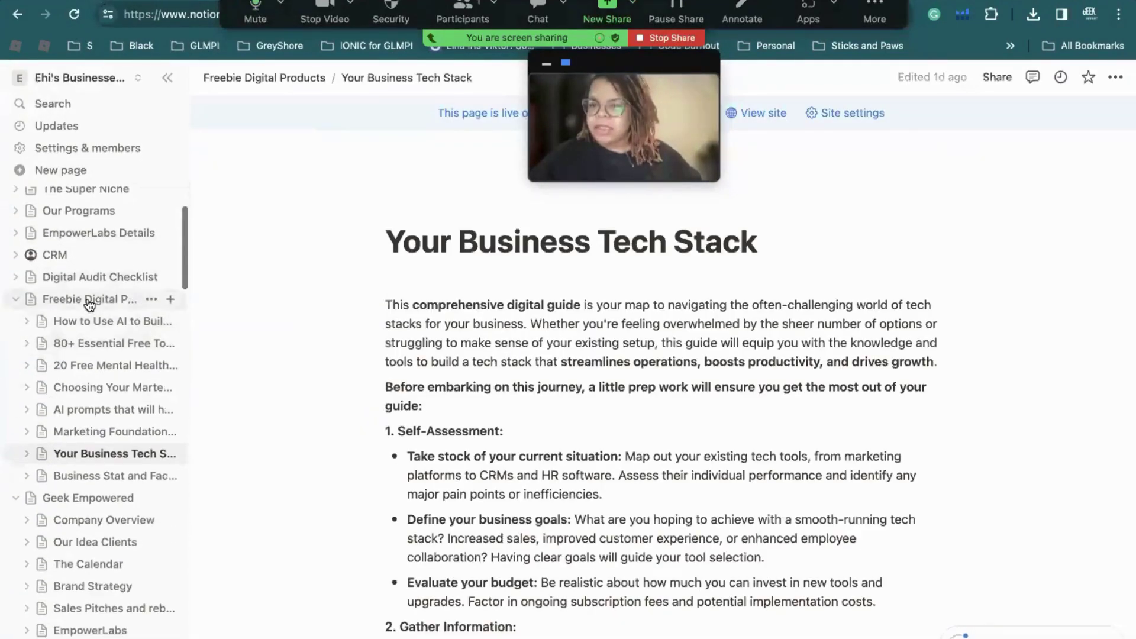
left_click(83, 366)
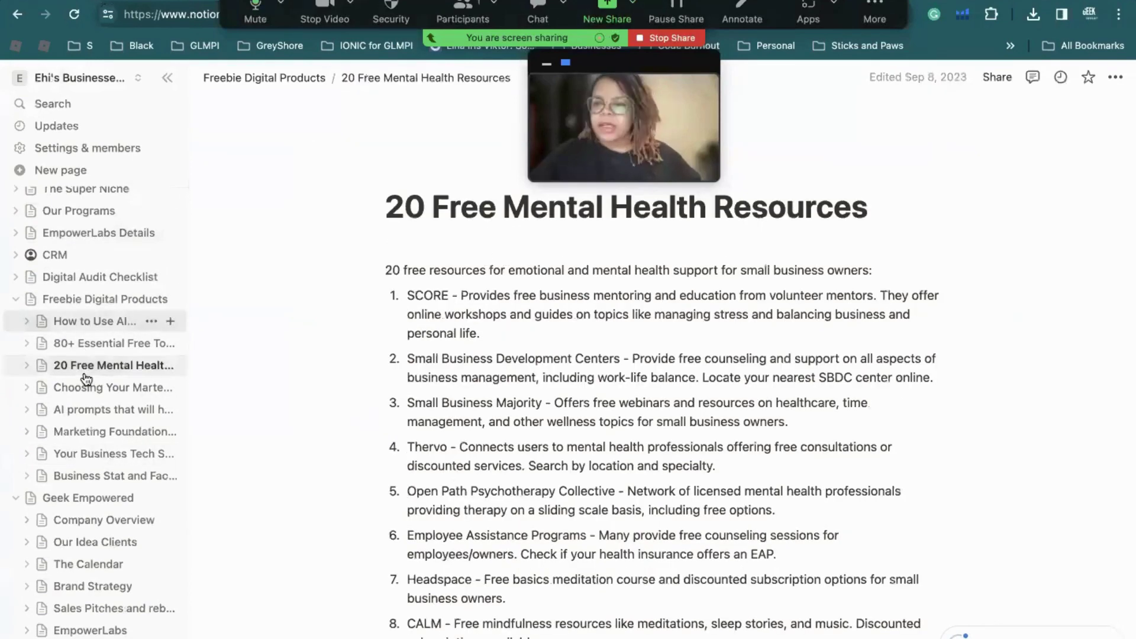
left_click(90, 389)
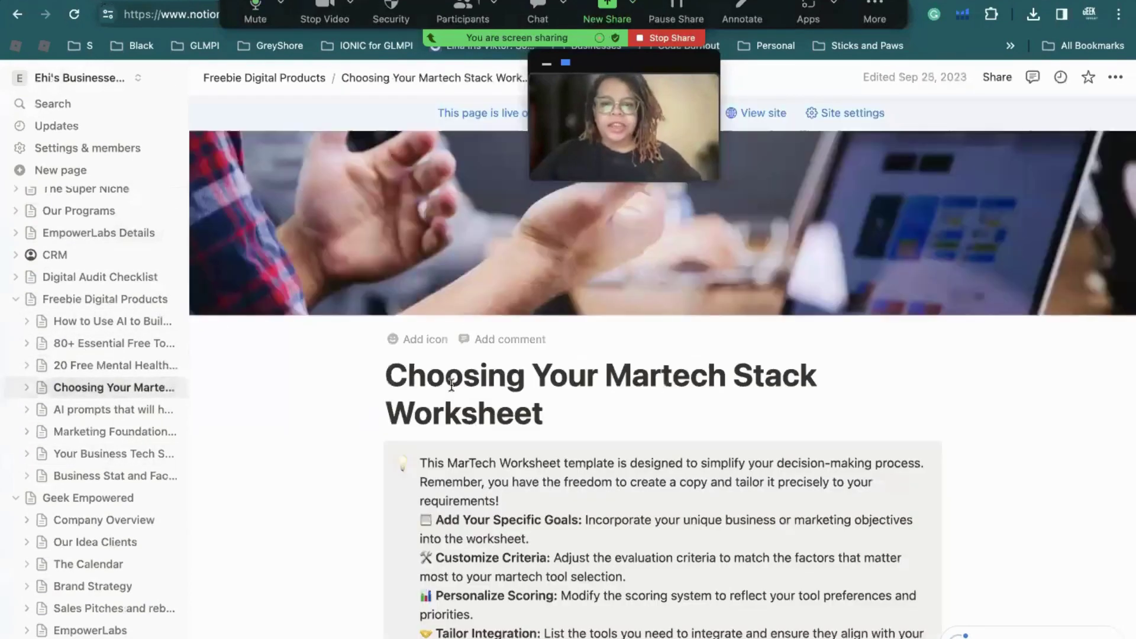
triple_click(451, 384)
key("super+c")
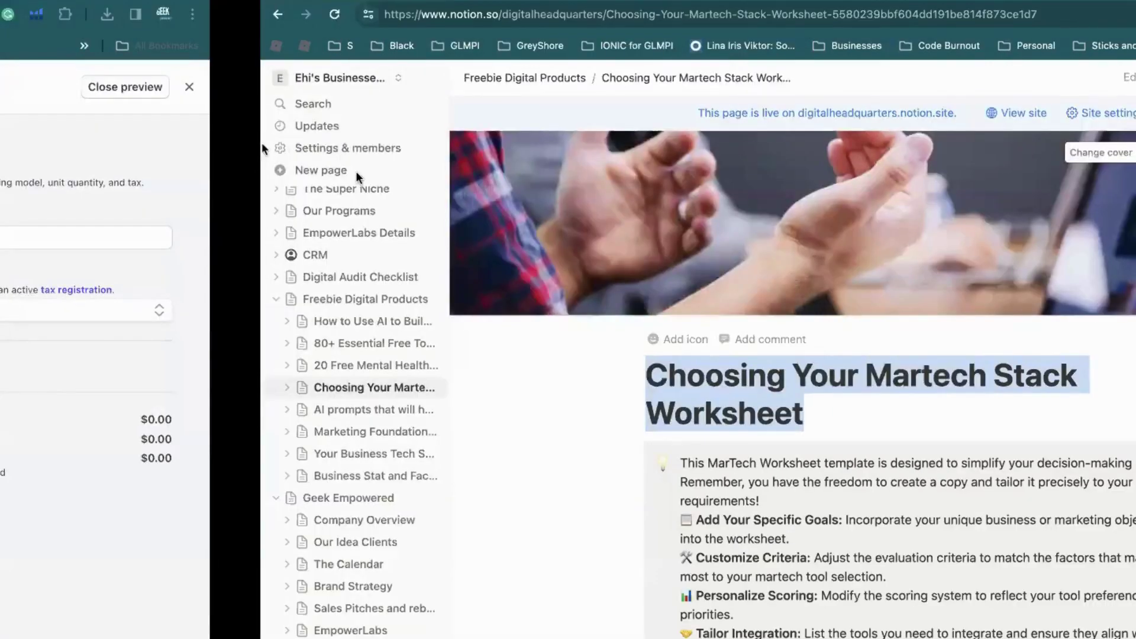
Paste 'Choosing Your Martech Stack Worksheet' as the new Stripe product's name.
left_click(434, 159)
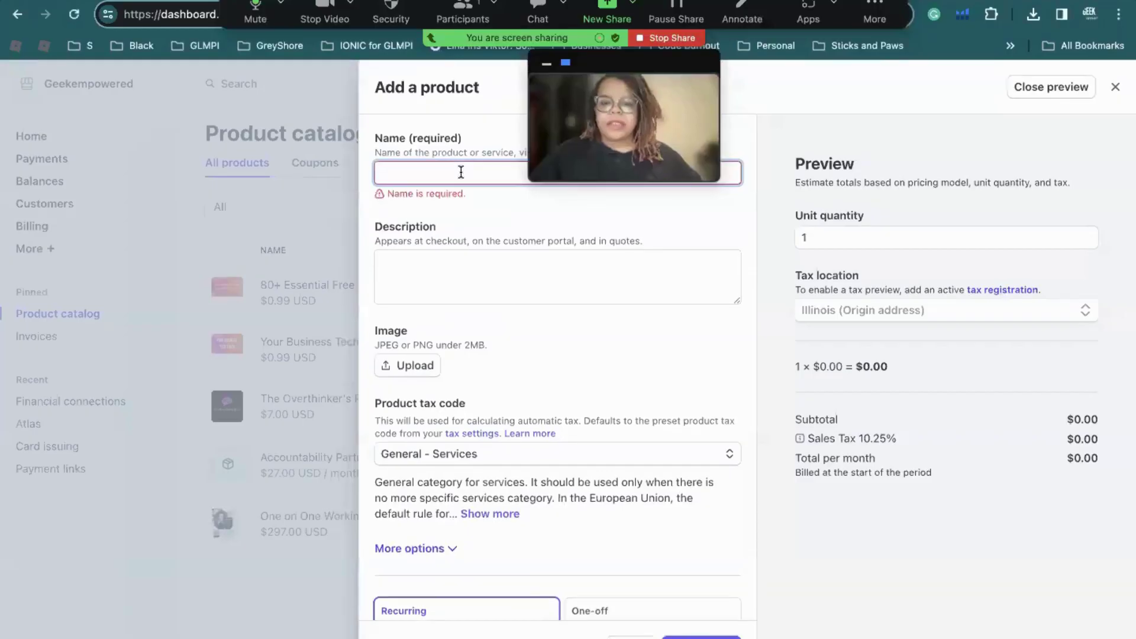
key("super+v")
left_click(426, 249)
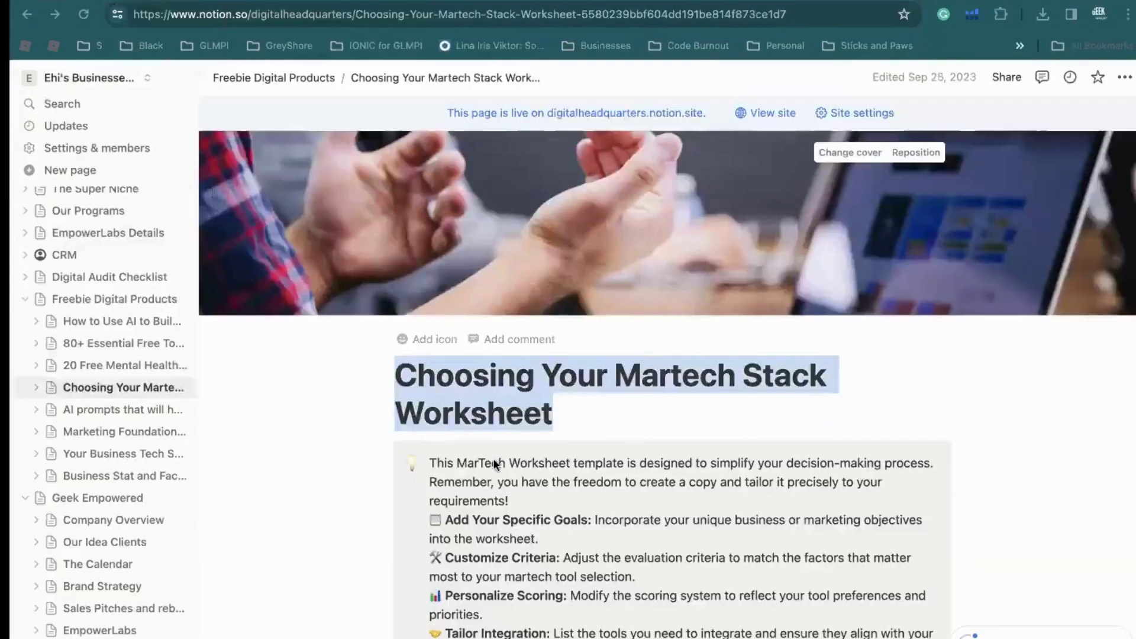
Copy the worksheet's opening paragraph from Notion into the product Description.
scroll(500, 327, "down", 3)
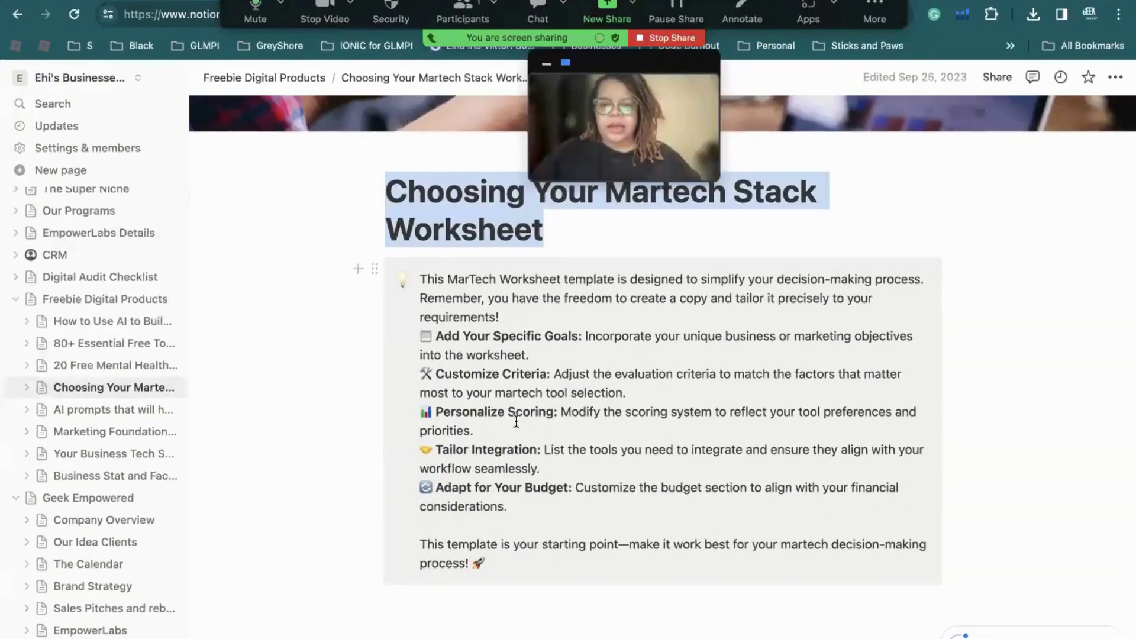
triple_click(484, 275)
key("super+c")
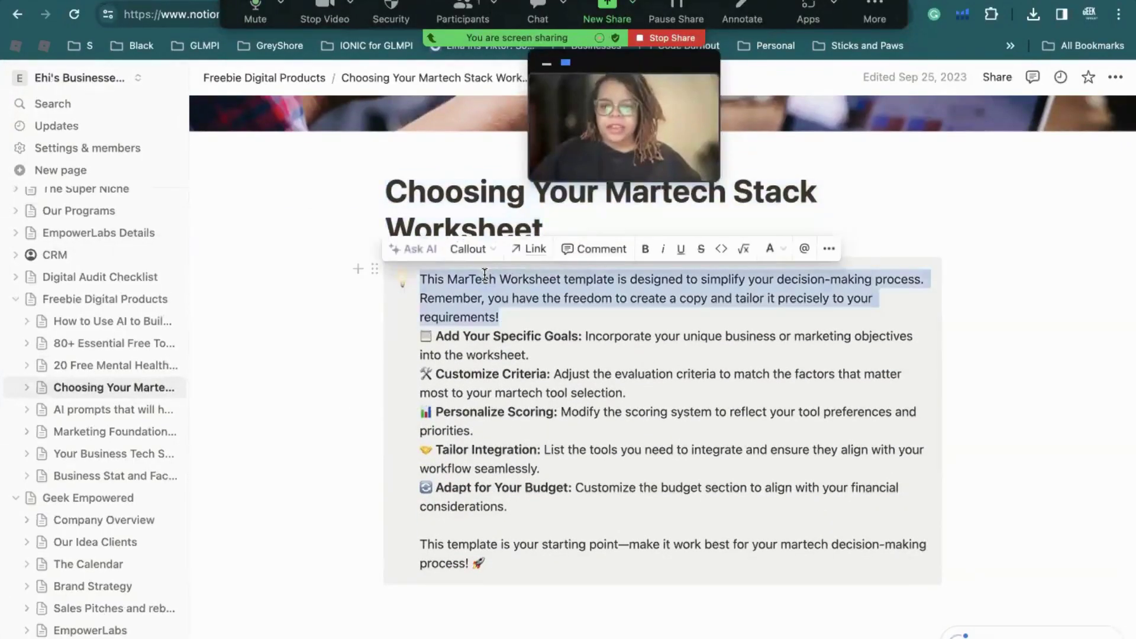
key("ctrl+Right")
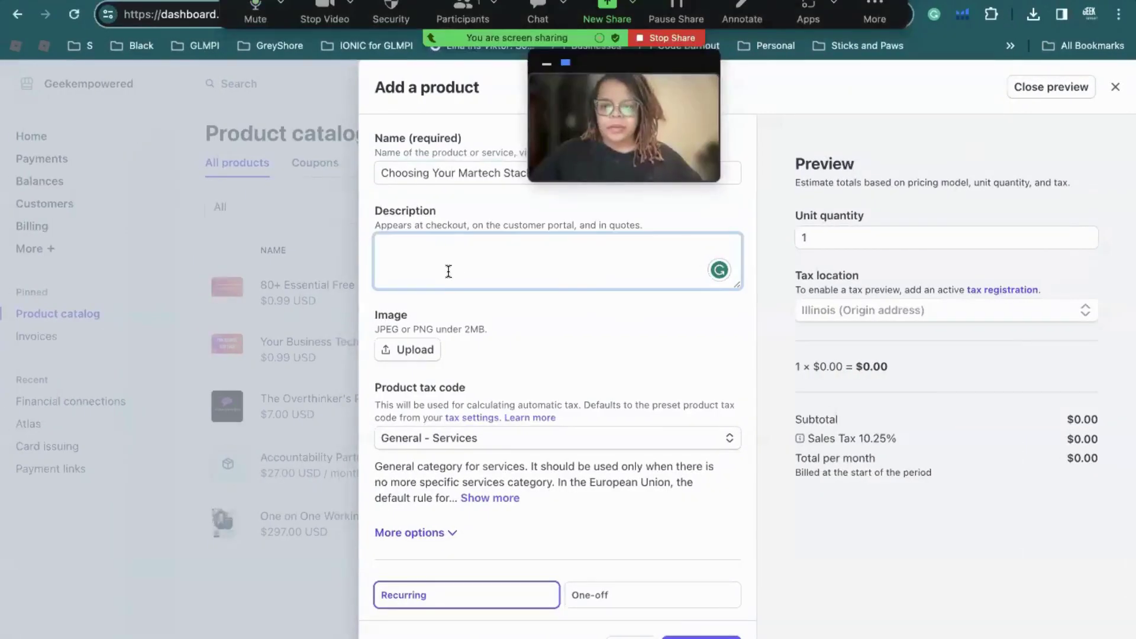
key("super+v")
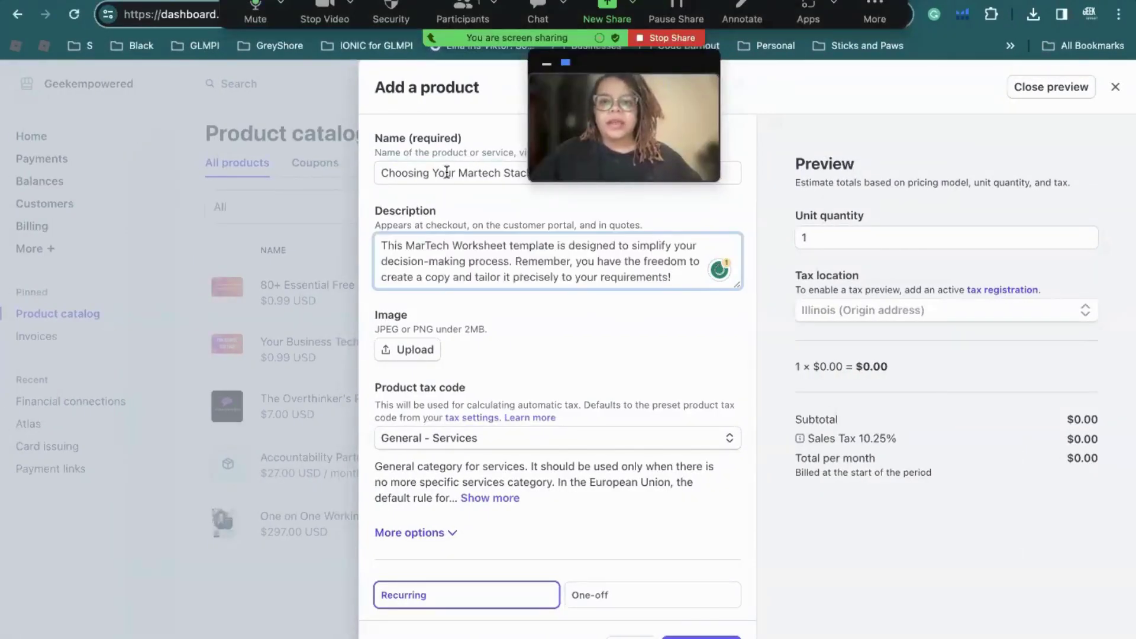
left_click_drag(498, 173, 376, 173)
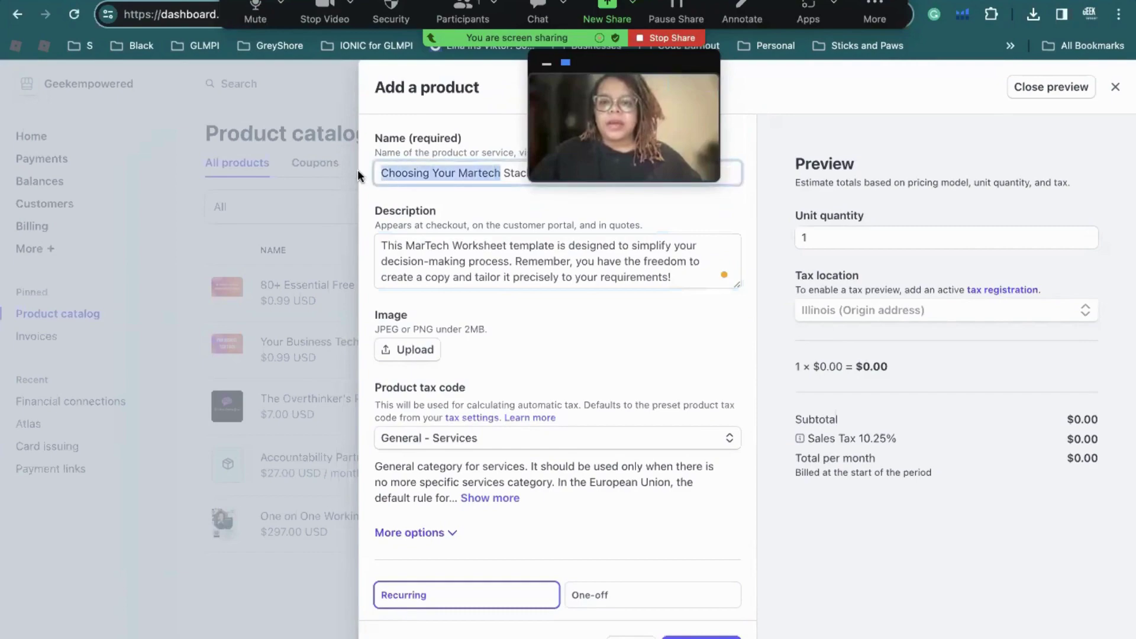
key("ctrl+Left")
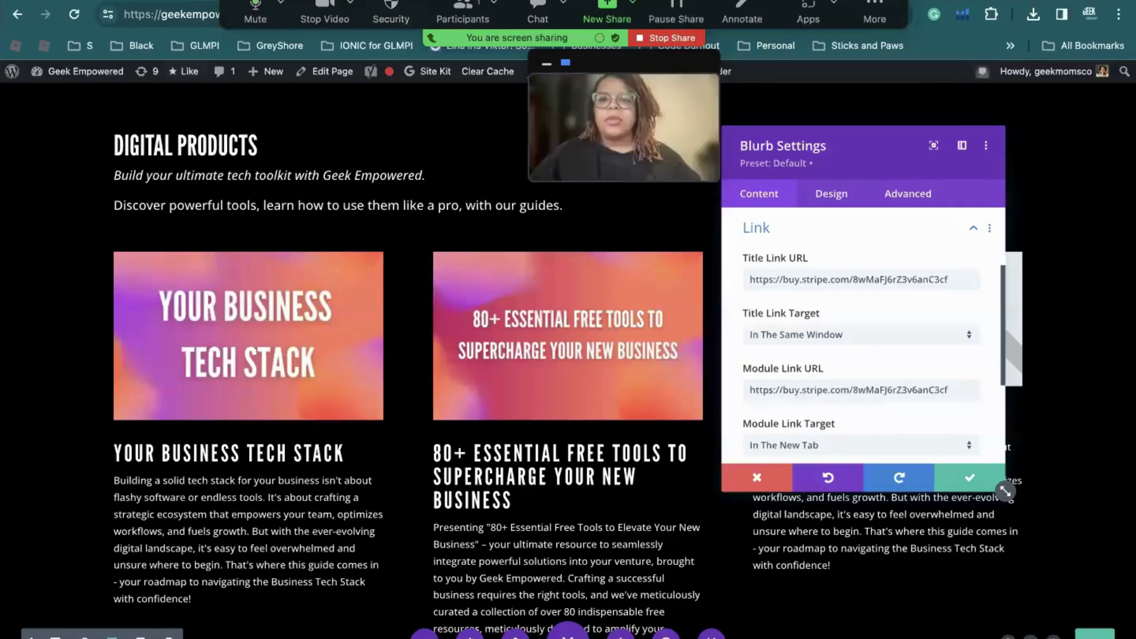
Open canva.com in a new tab and open the existing Heading design.
key("ctrl+t")
type("canva.com")
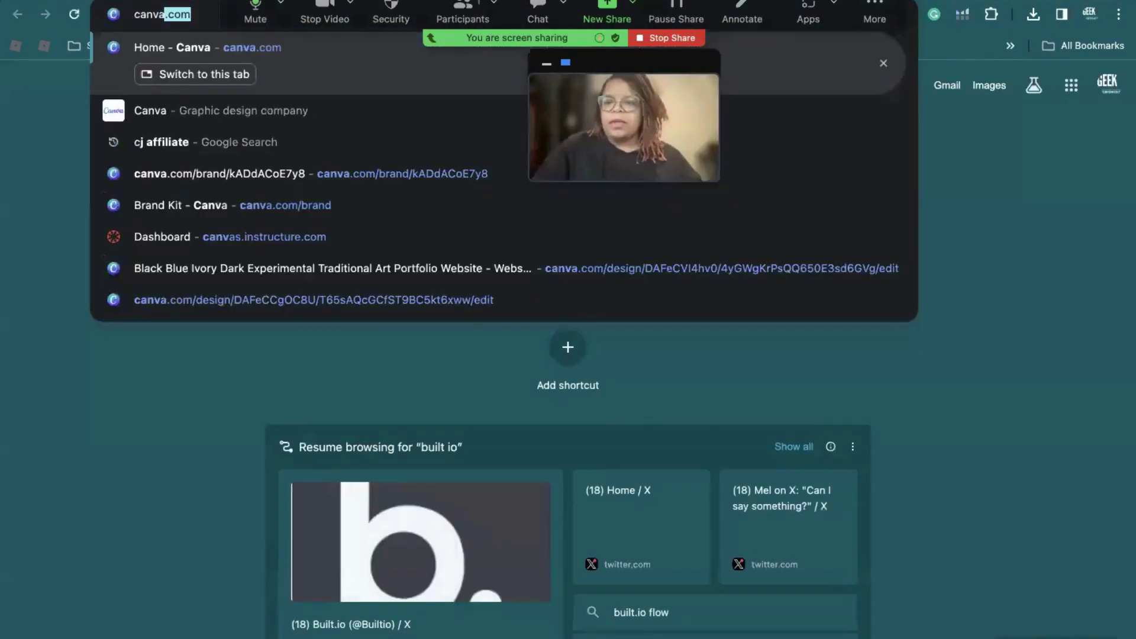
key("Return")
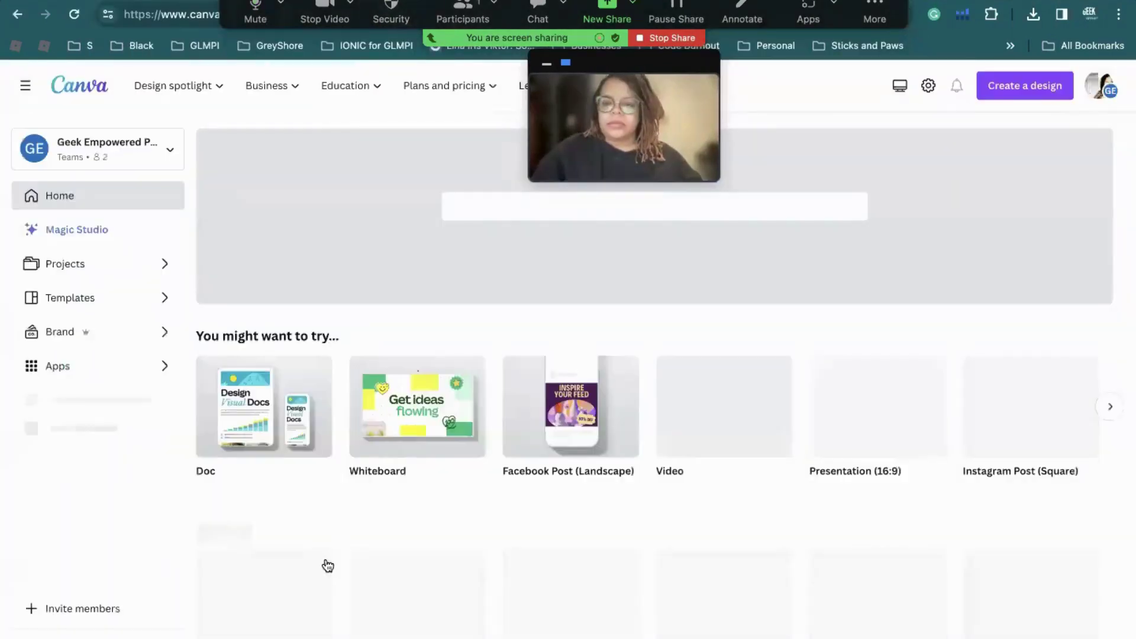
scroll(326, 565, "down", 1)
scroll(326, 565, "down", 1)
left_click(550, 526)
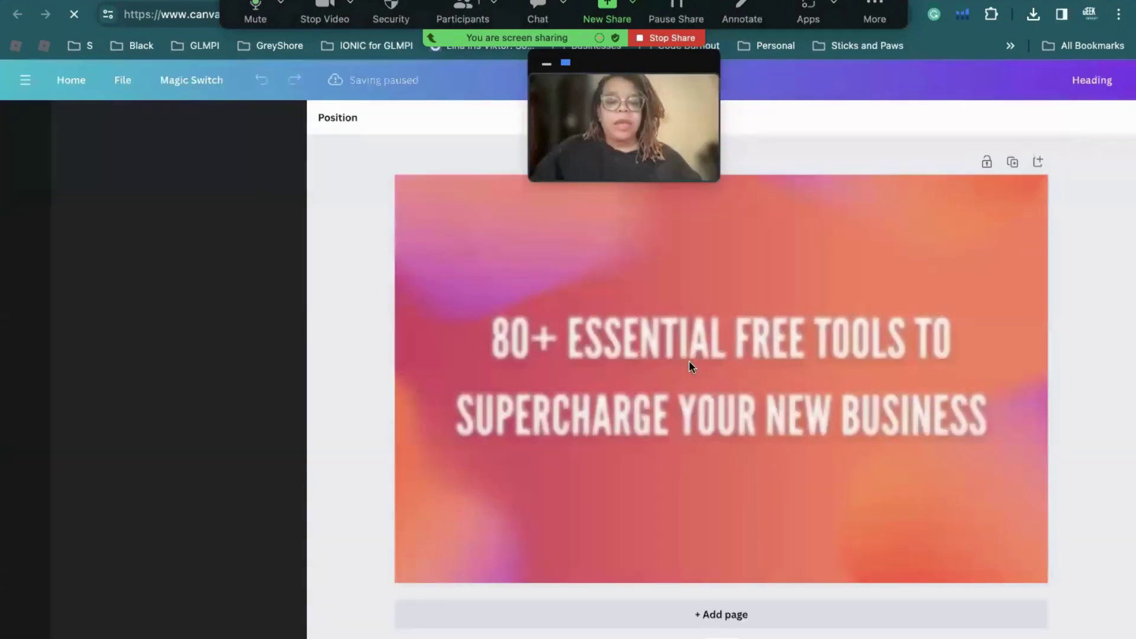
Change the heading to 'CHOOSING YOUR / MARKETING TECH STACK' on two lines and nudge it up.
left_click(686, 358)
double_click(686, 358)
type("CHOOSING YOUR MARTECH")
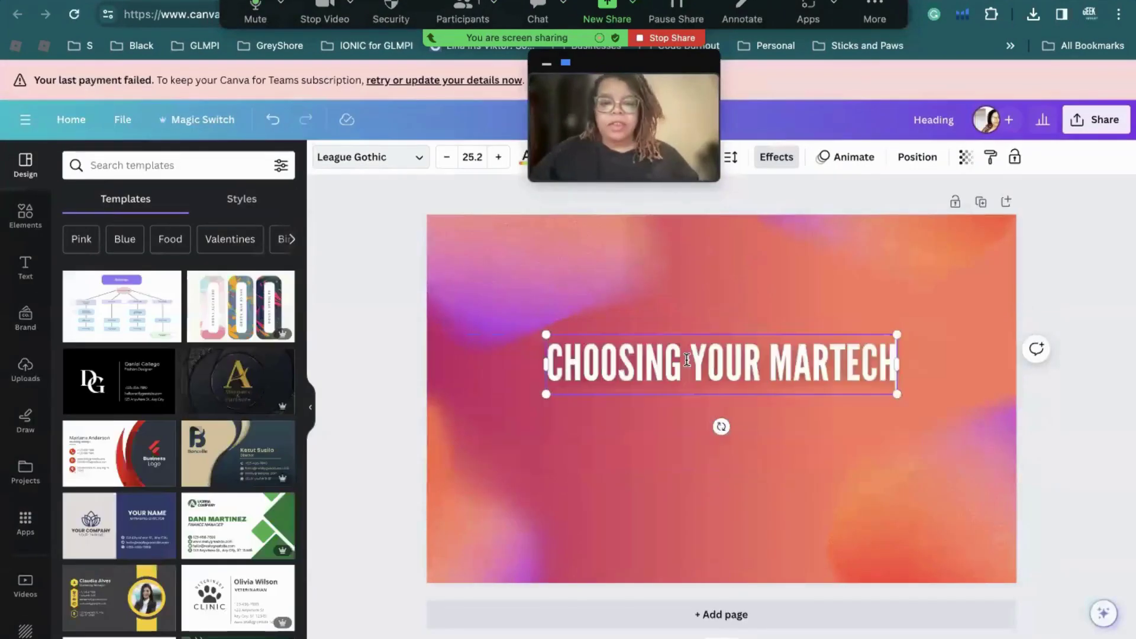
key("BackSpace")
key("BackSpace")
key("BackSpace")
key("BackSpace")
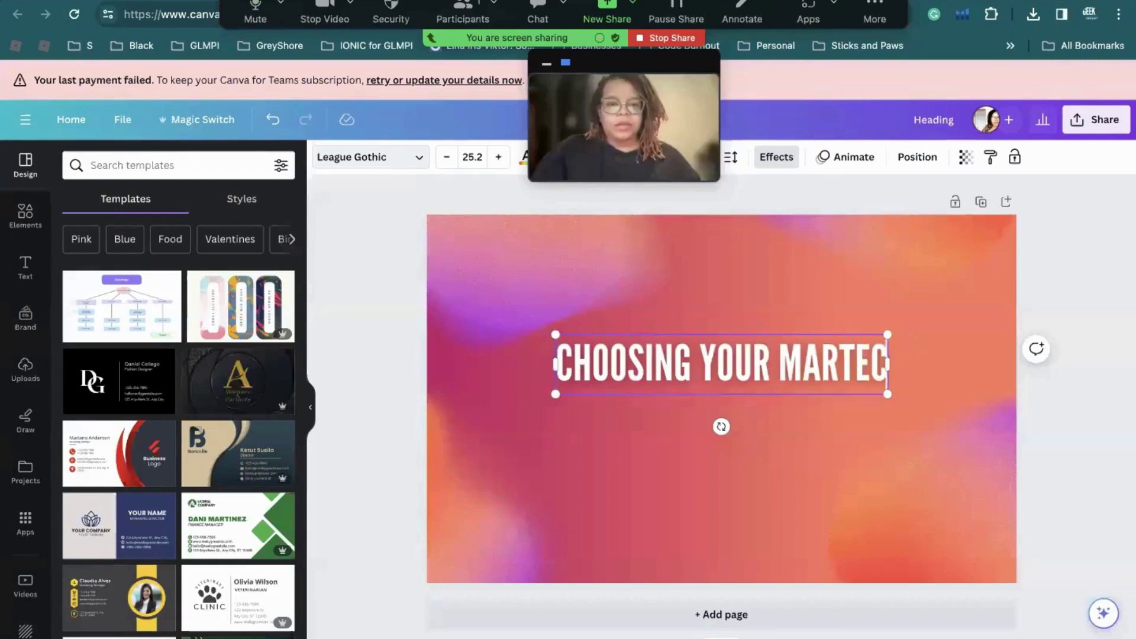
type("KETING")
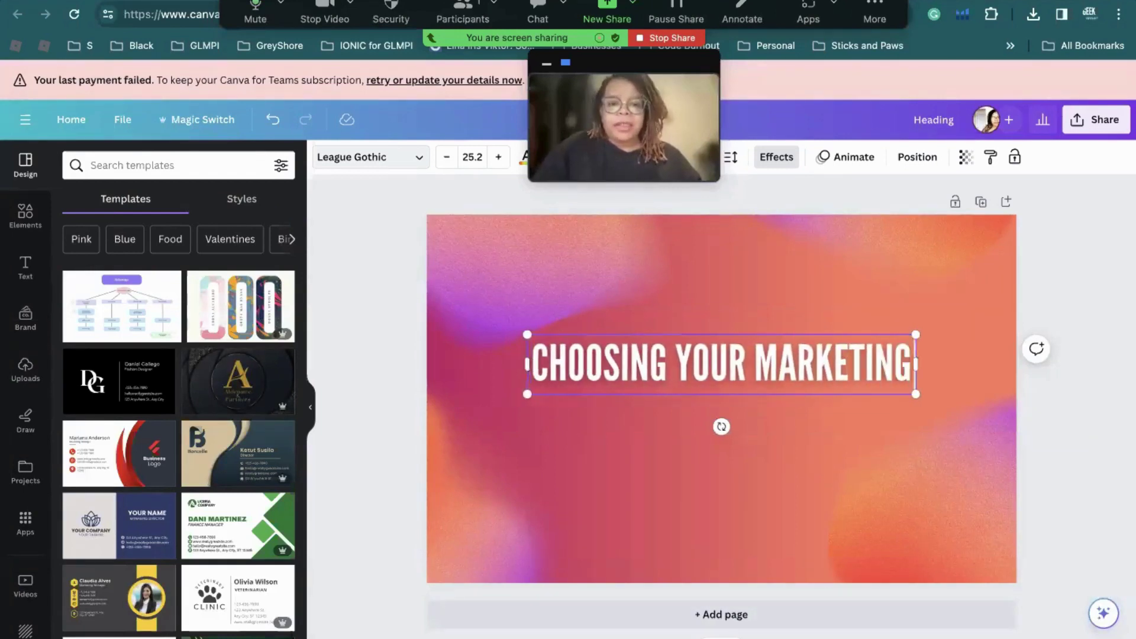
type(" TECH S")
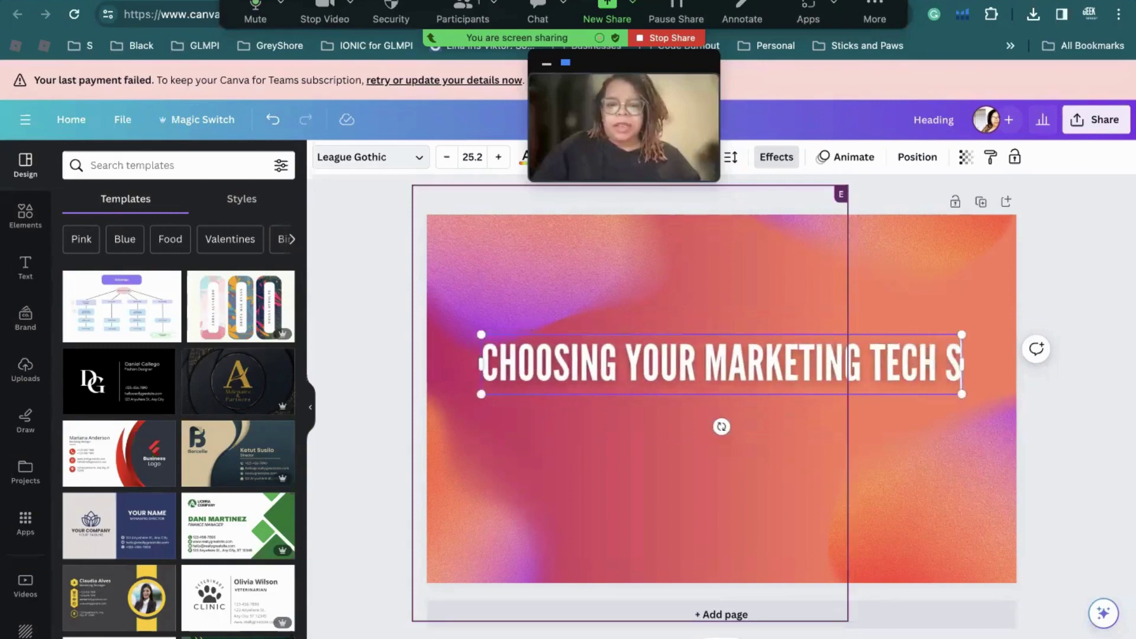
type("TACK")
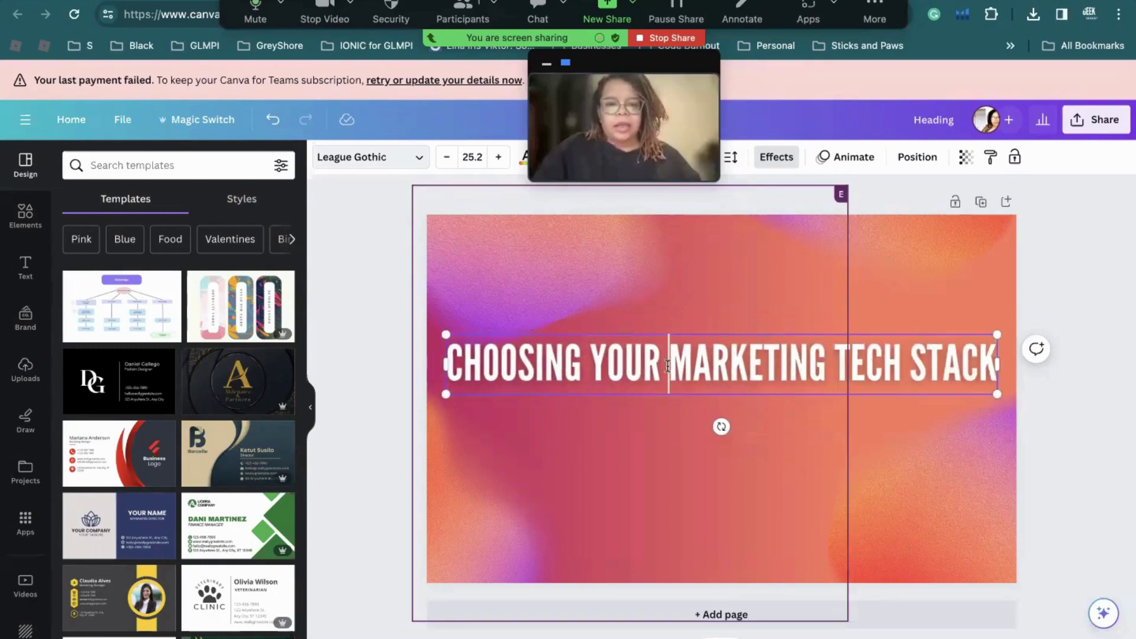
key("Return")
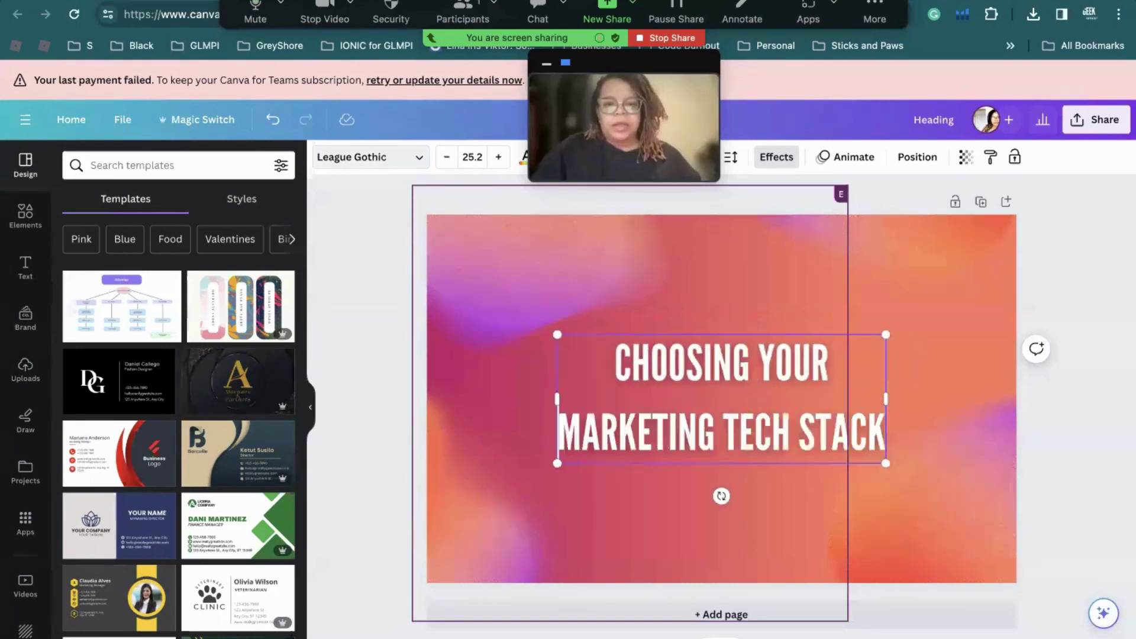
left_click(394, 453)
left_click(753, 365)
left_click_drag(754, 364, 712, 361)
key("ctrl+z")
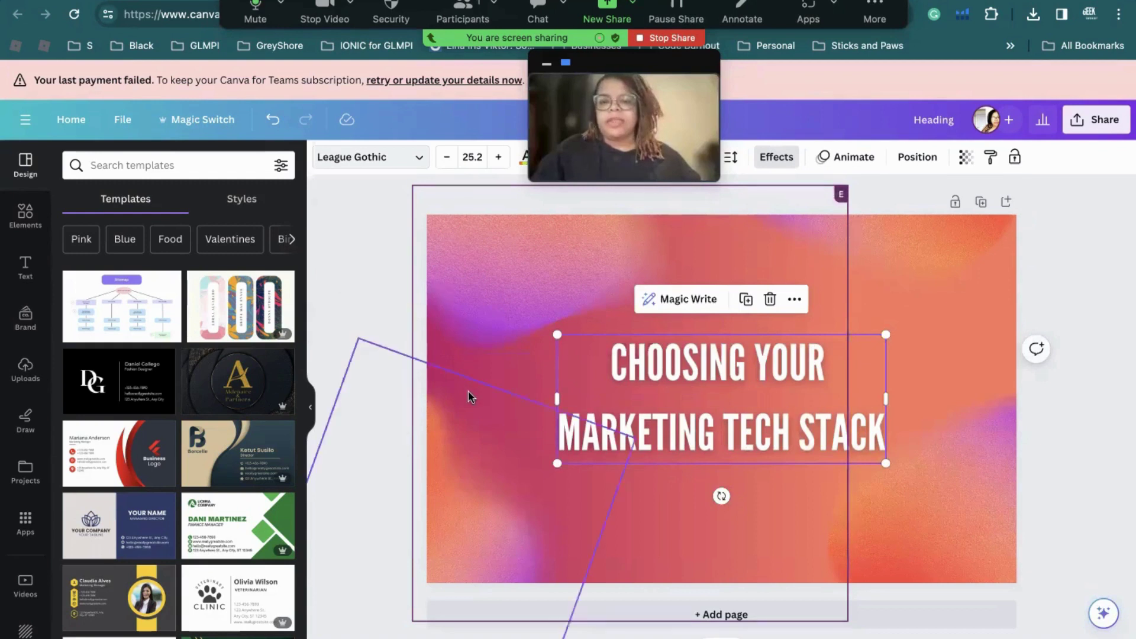
left_click(501, 370)
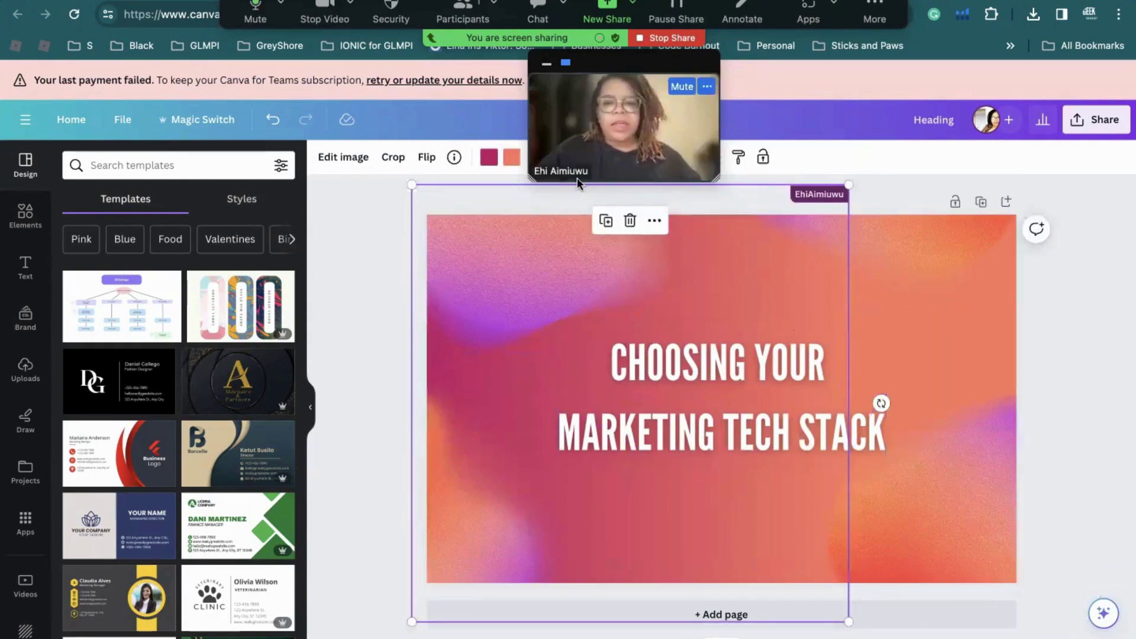
left_click(511, 156)
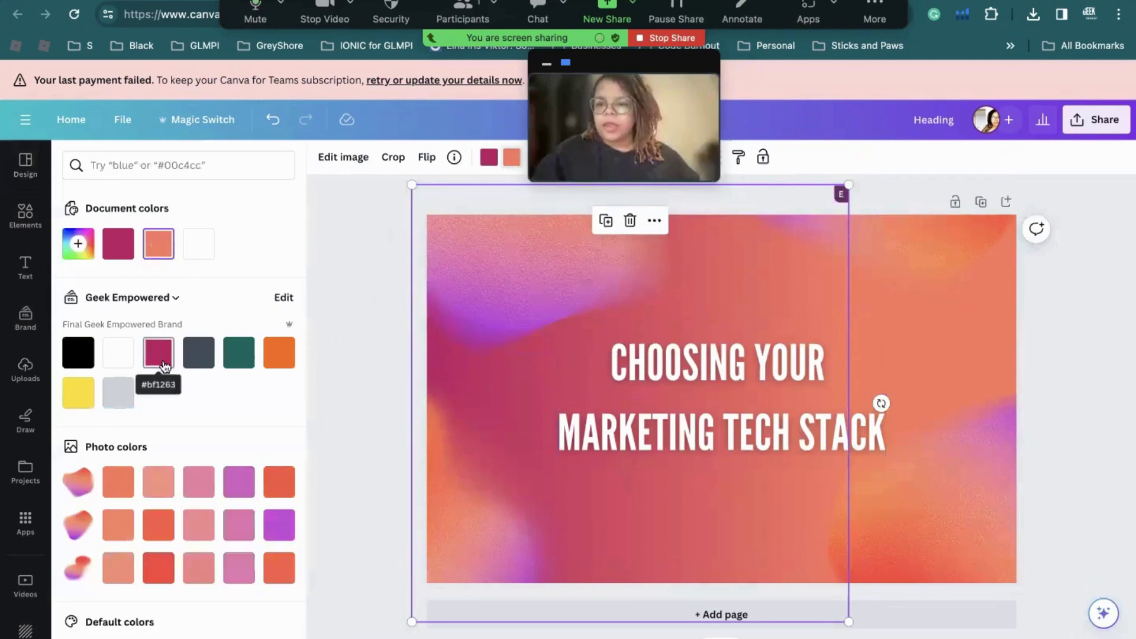
left_click(155, 532)
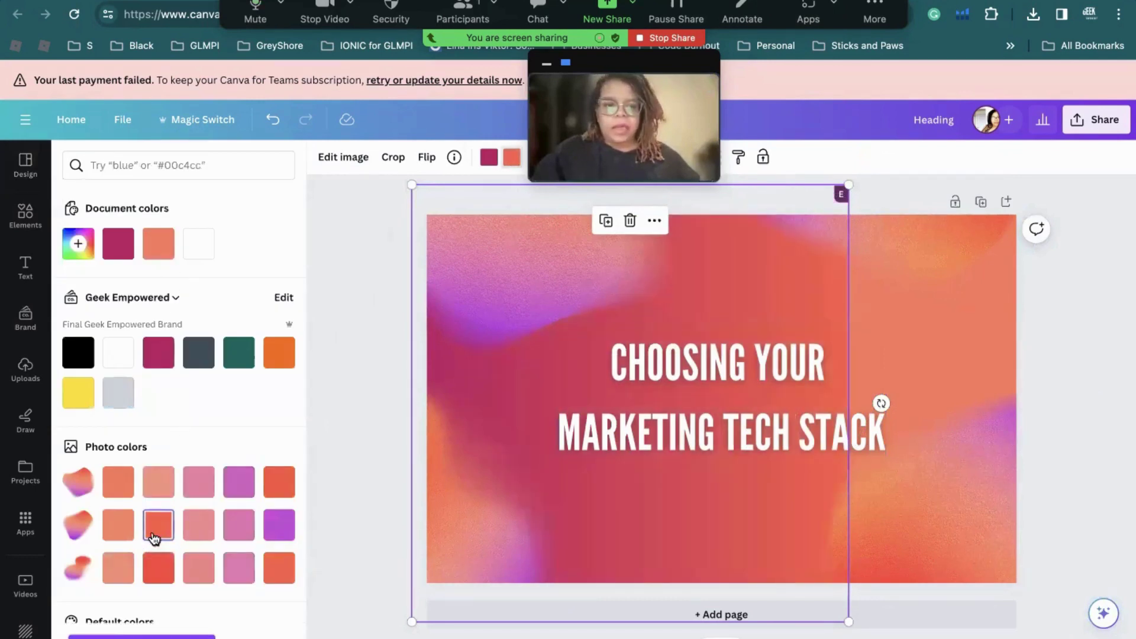
left_click(1057, 367)
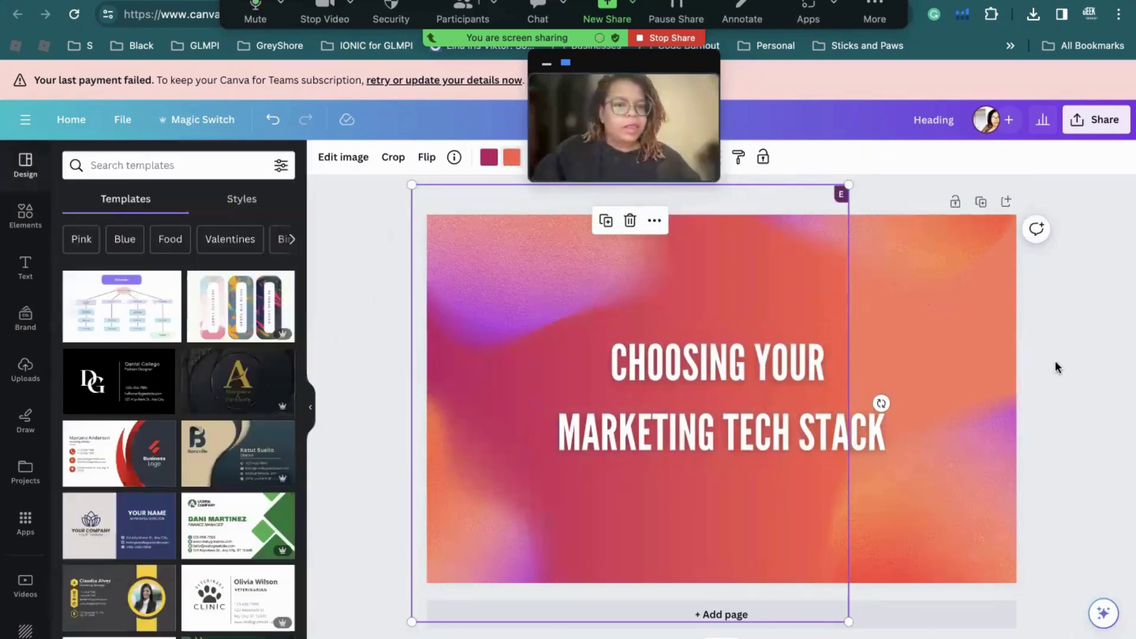
left_click(1093, 313)
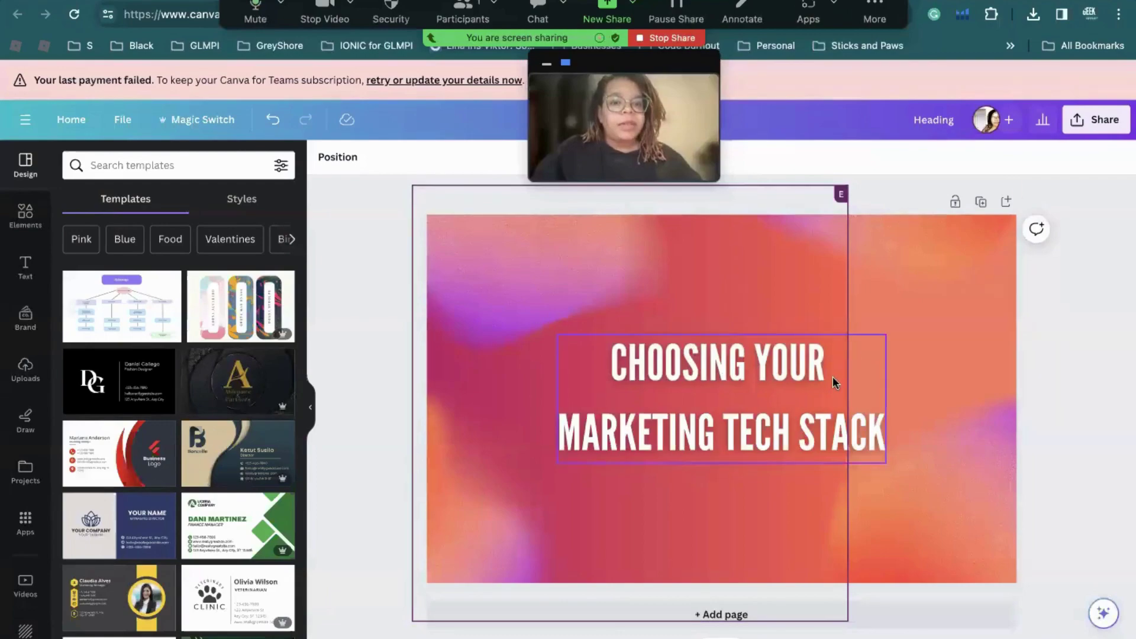
key("ctrl+Right")
key("ctrl+Right")
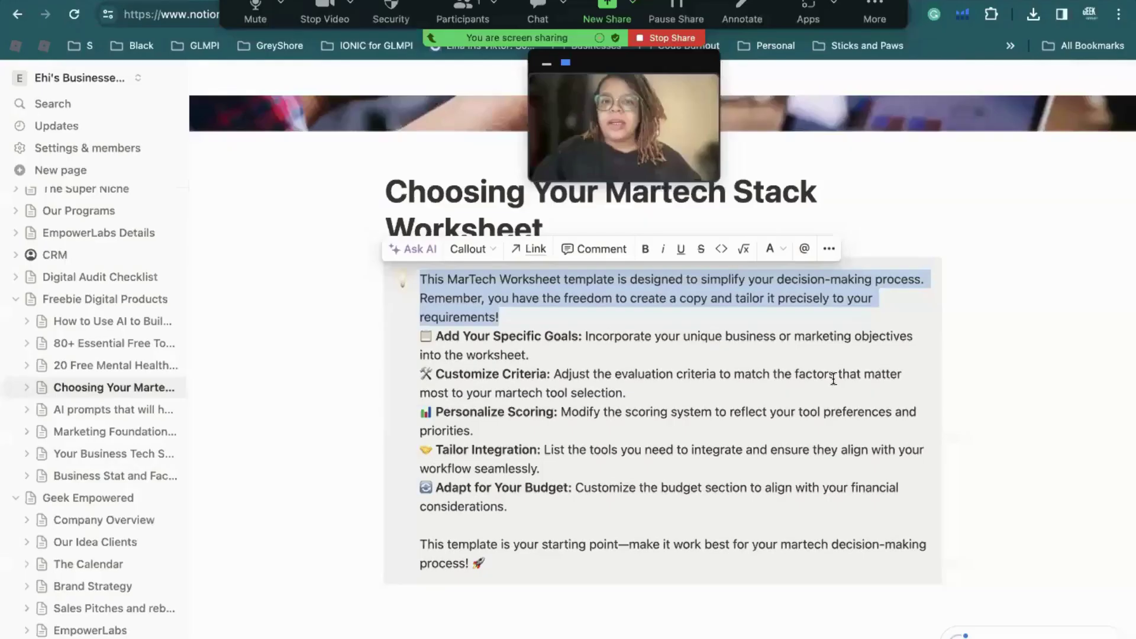
key("ctrl+Right")
key("ctrl+Left")
key("ctrl+Left")
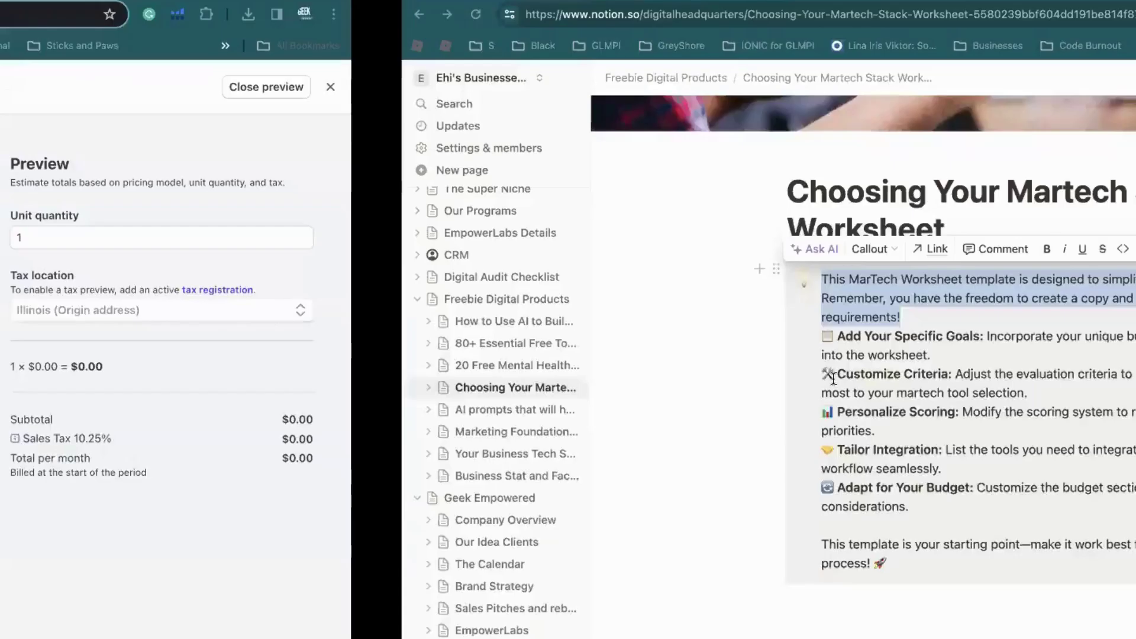
key("ctrl+Left")
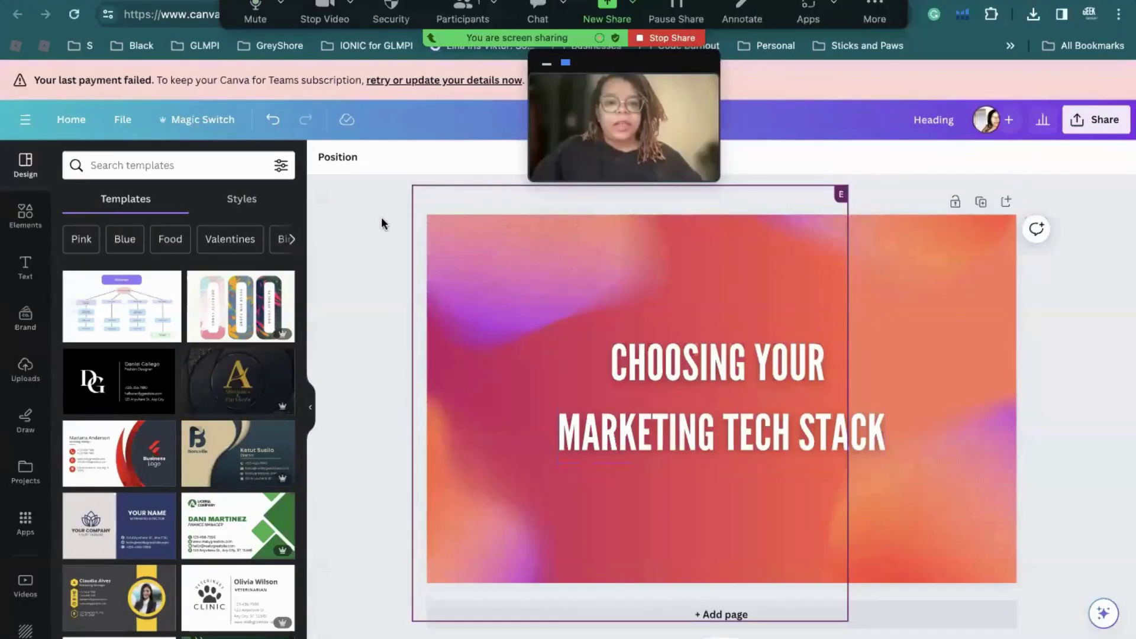
key("ctrl+z")
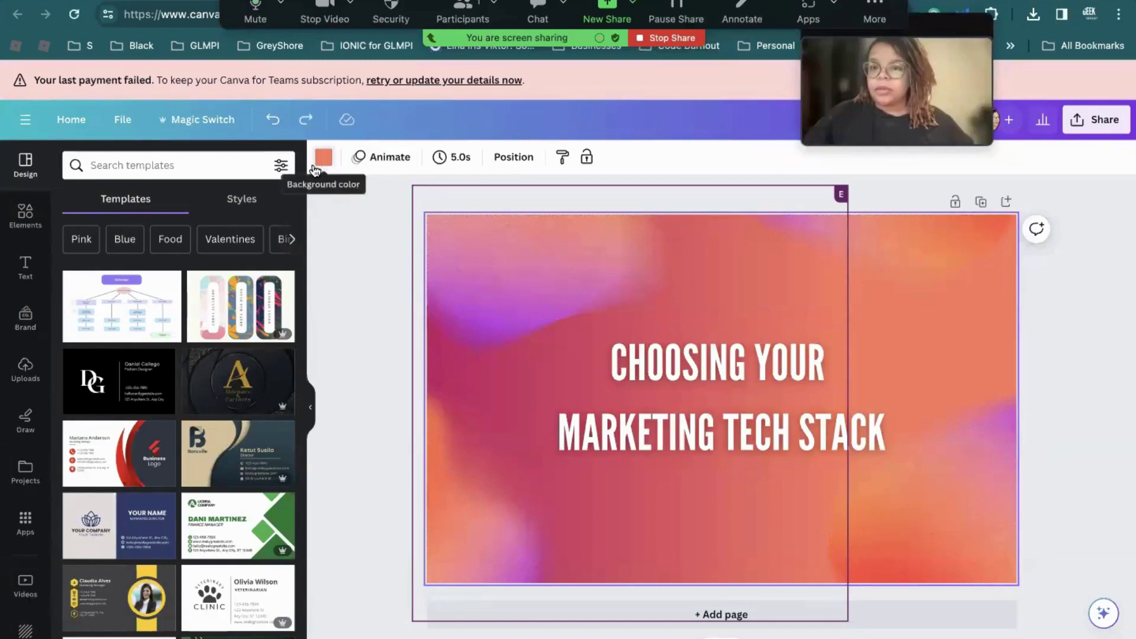
Try an orange slide background, then undo it.
left_click(324, 158)
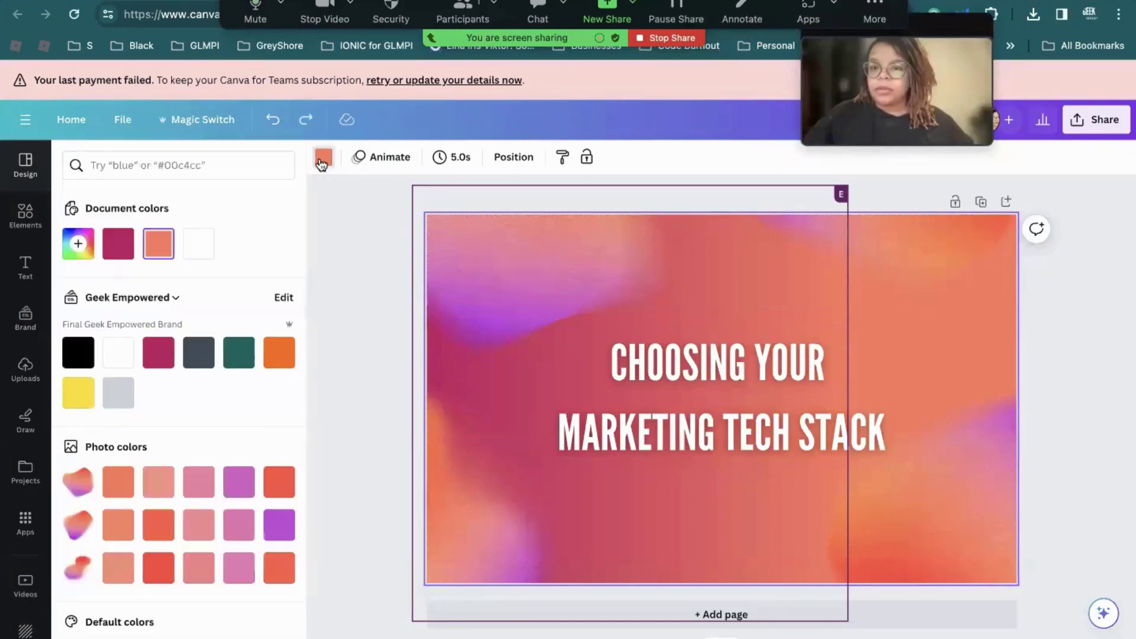
left_click(279, 357)
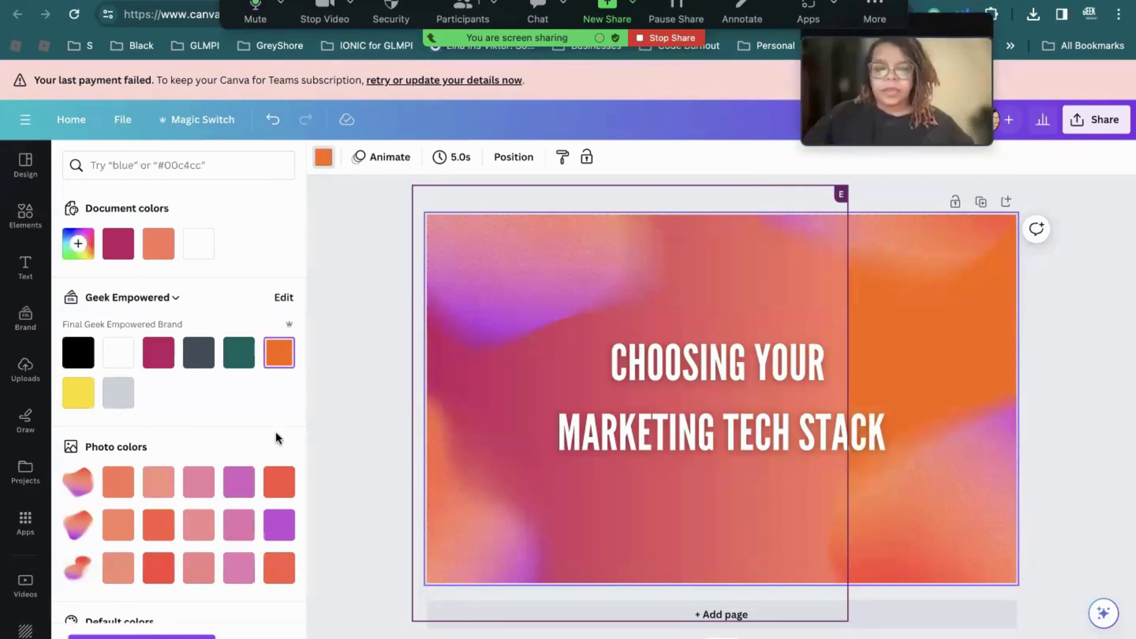
key("ctrl+z")
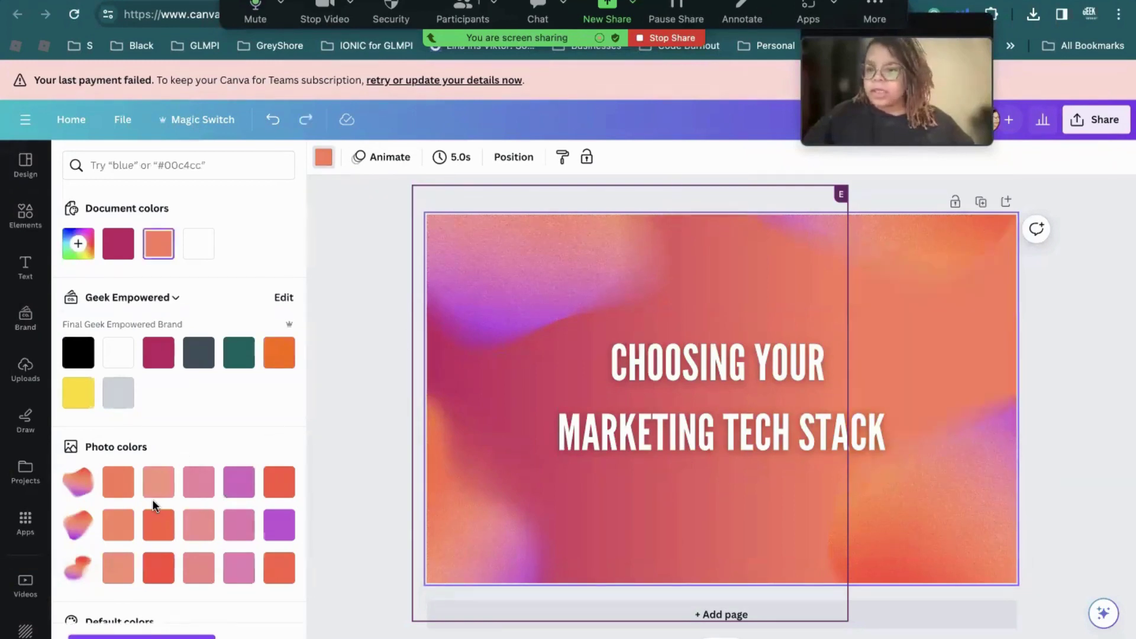
scroll(151, 499, "down", 6)
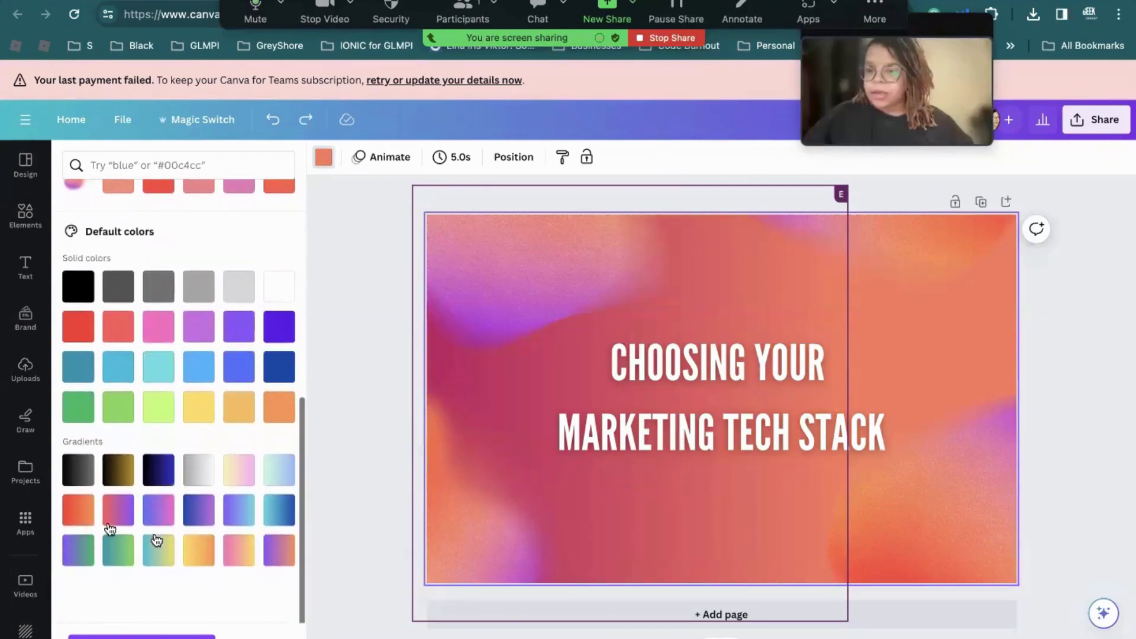
Apply a yellow-orange gradient background and select the second gradient image behind the title.
left_click(74, 515)
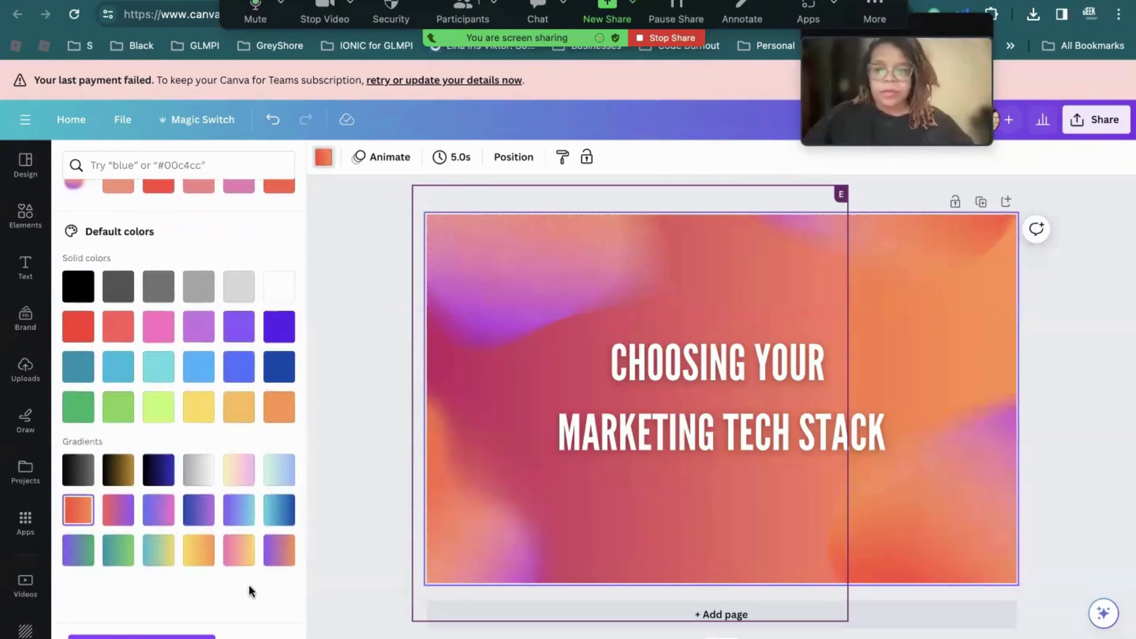
left_click(200, 554)
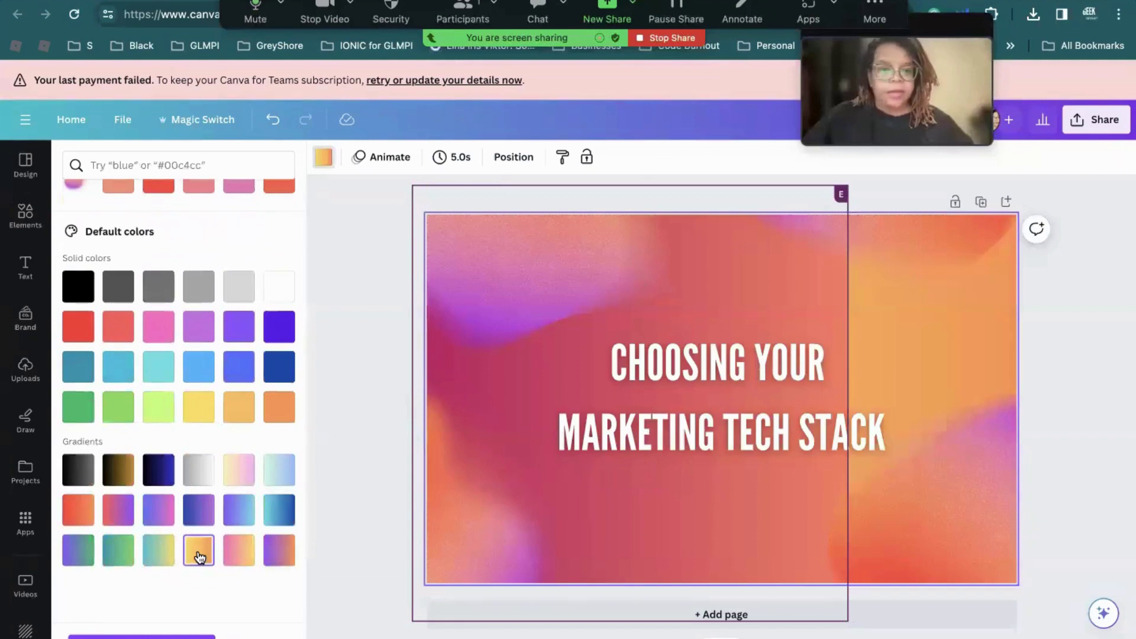
left_click(701, 287)
key("ctrl+z")
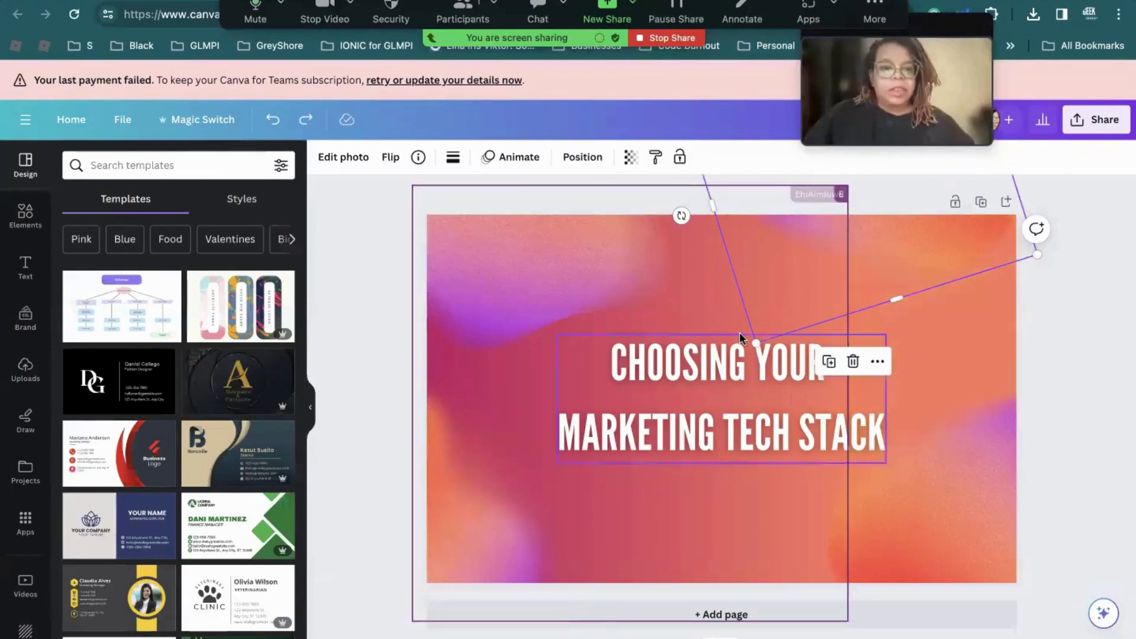
left_click(527, 369)
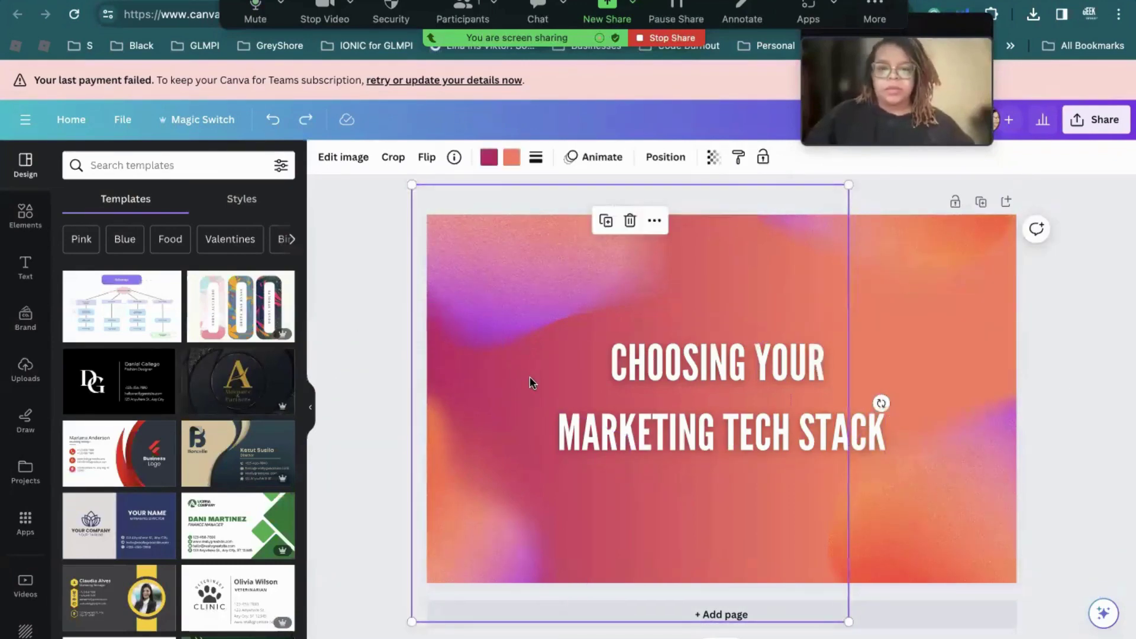
Move the gradient image right over the title, shrink it, and flip it horizontally.
mouse_move(530, 376)
left_mouse_down()
mouse_move(813, 414)
mouse_move(778, 389)
mouse_move(538, 368)
left_mouse_up()
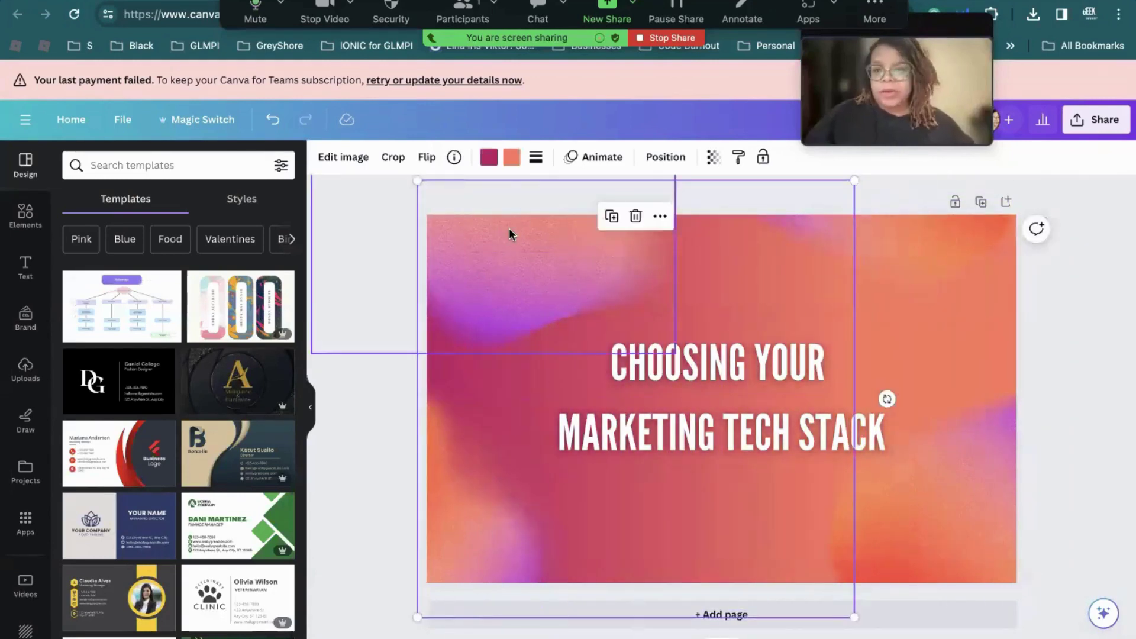
left_click_drag(562, 385, 748, 392)
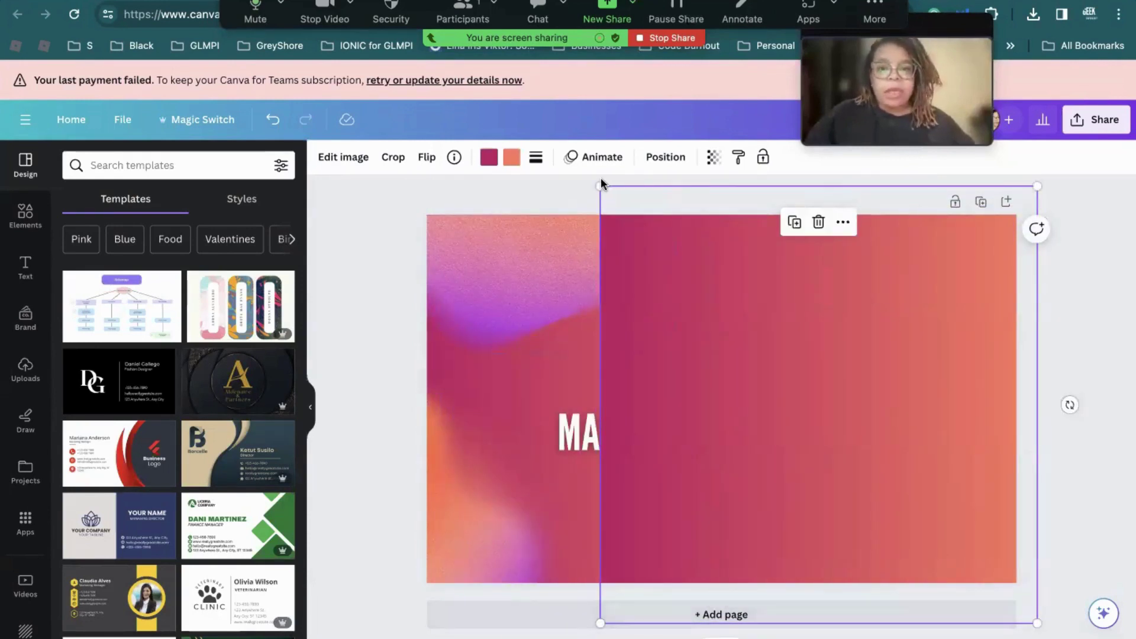
left_click_drag(600, 184, 613, 198)
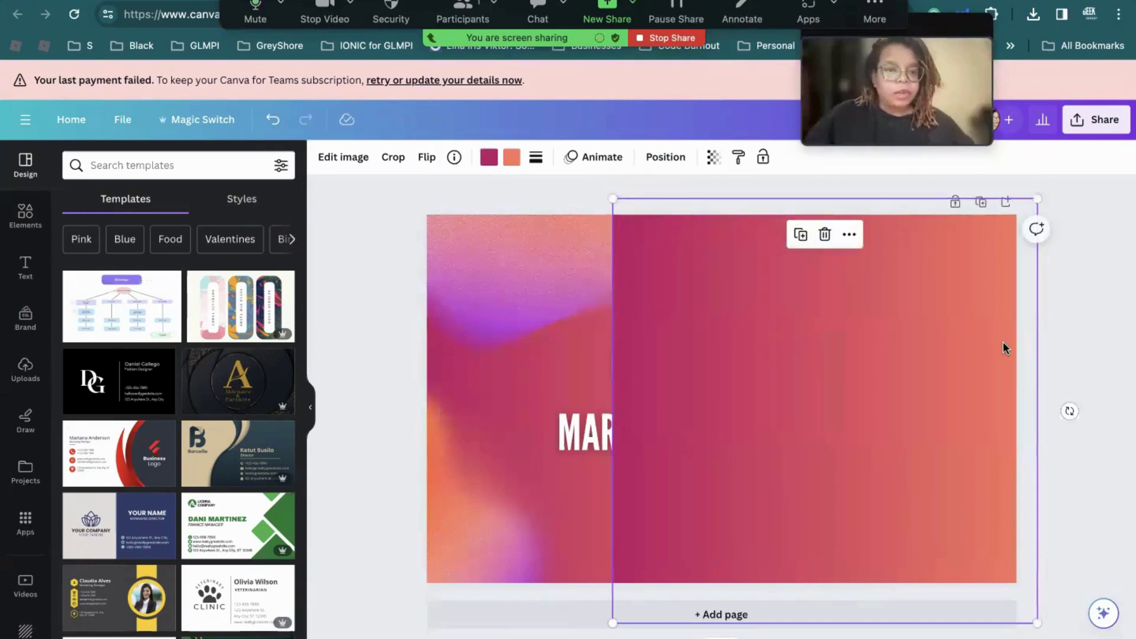
left_click(669, 159)
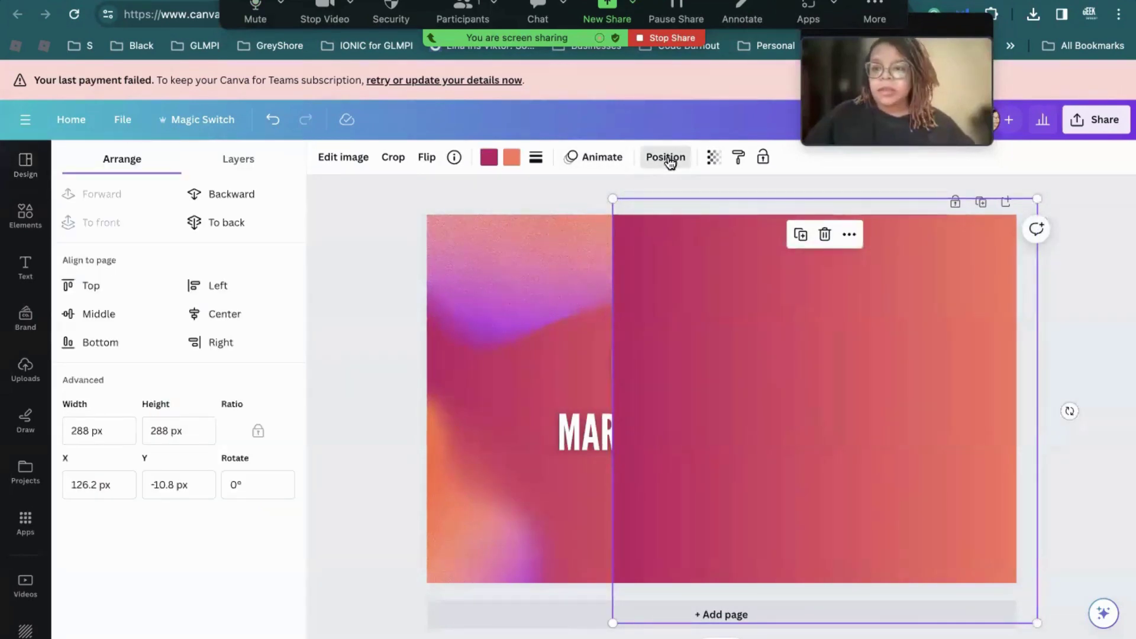
left_click(669, 158)
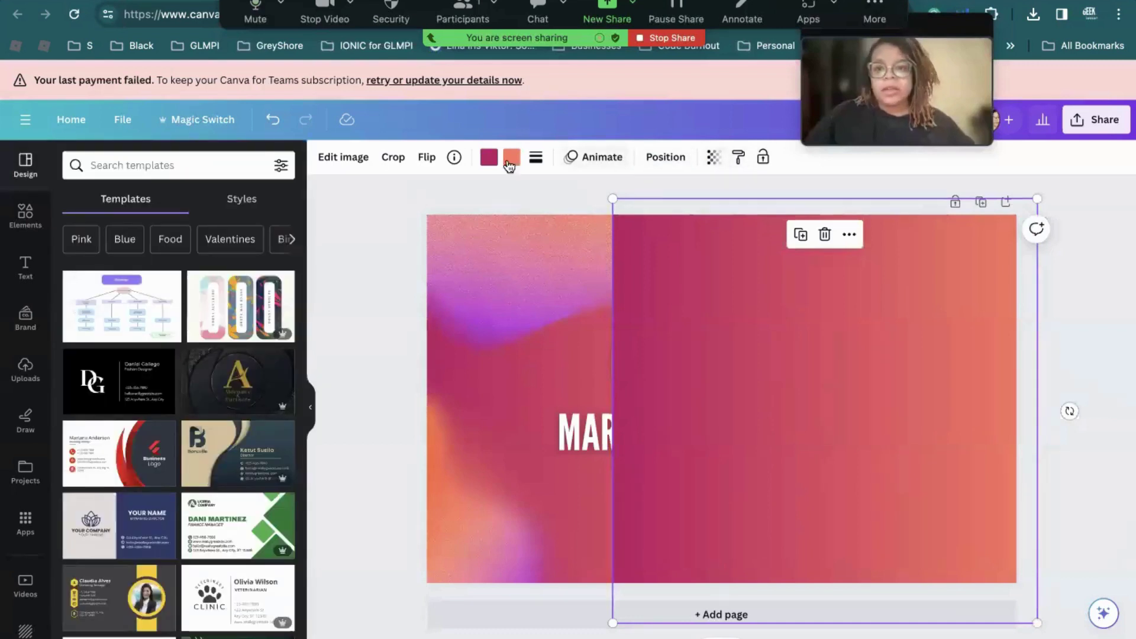
left_click(426, 157)
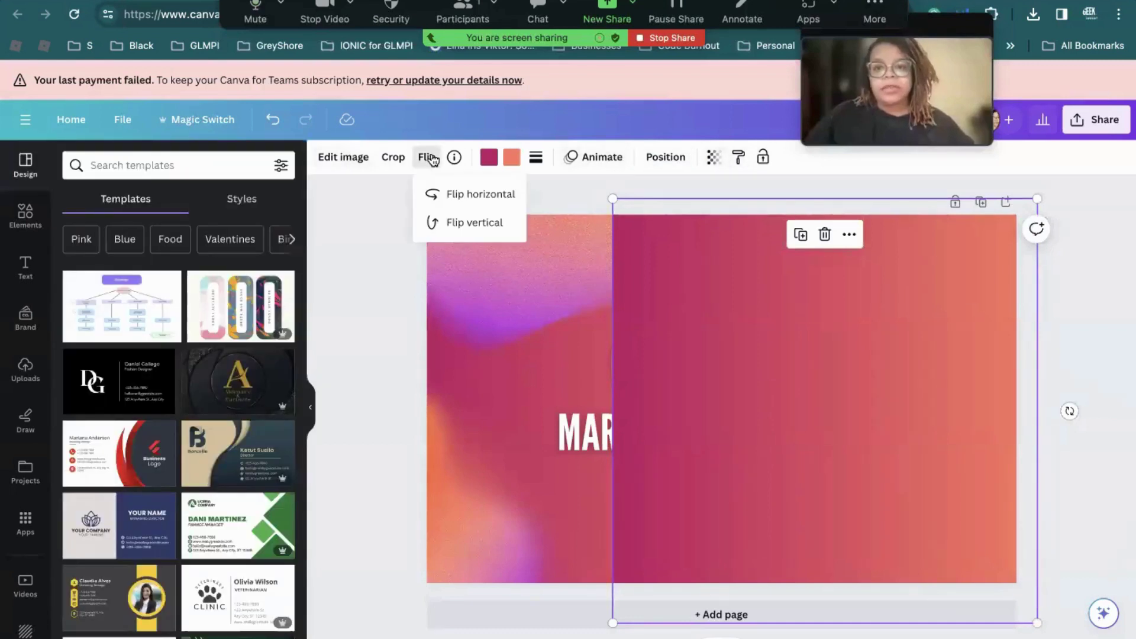
left_click(456, 197)
Send the gradient image behind the title and push it to the right edge.
right_click(776, 346)
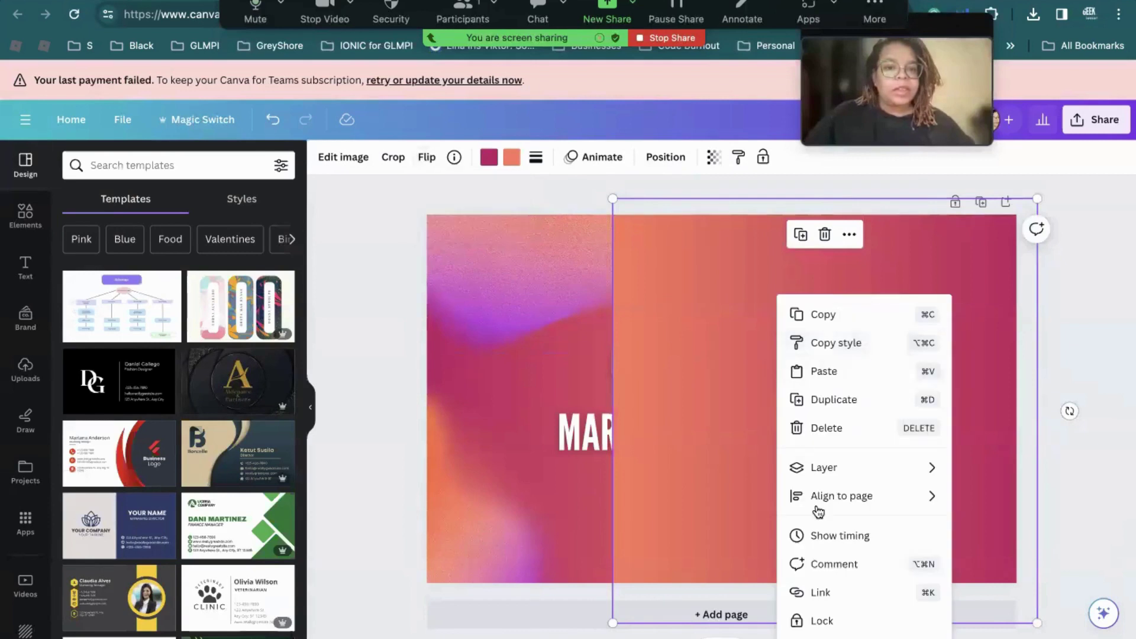
mouse_move(856, 460)
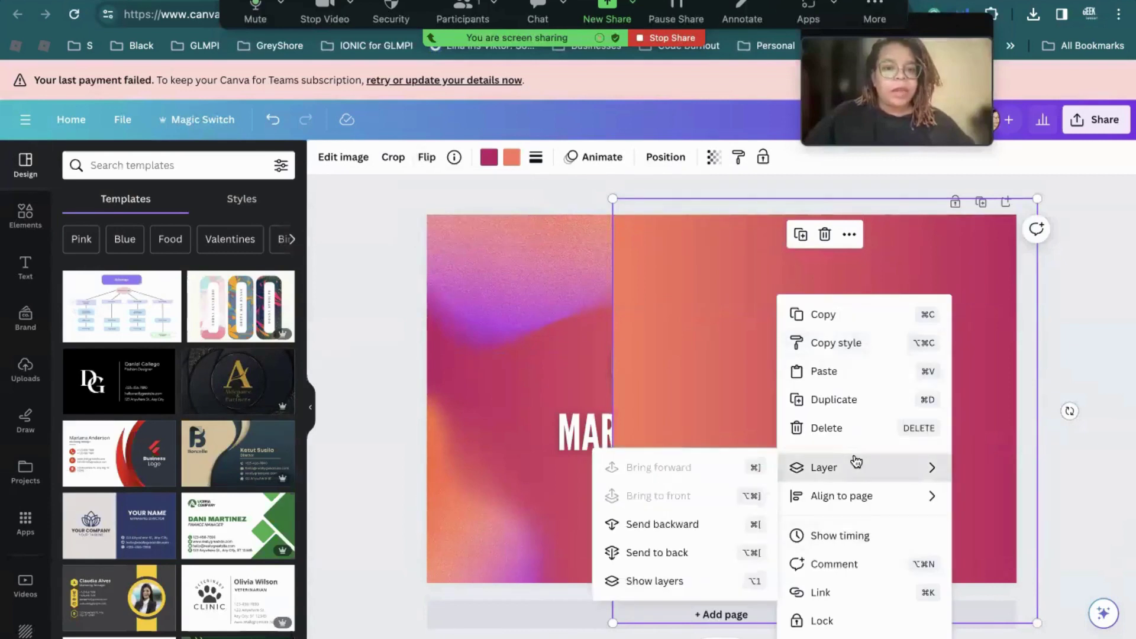
left_click(672, 550)
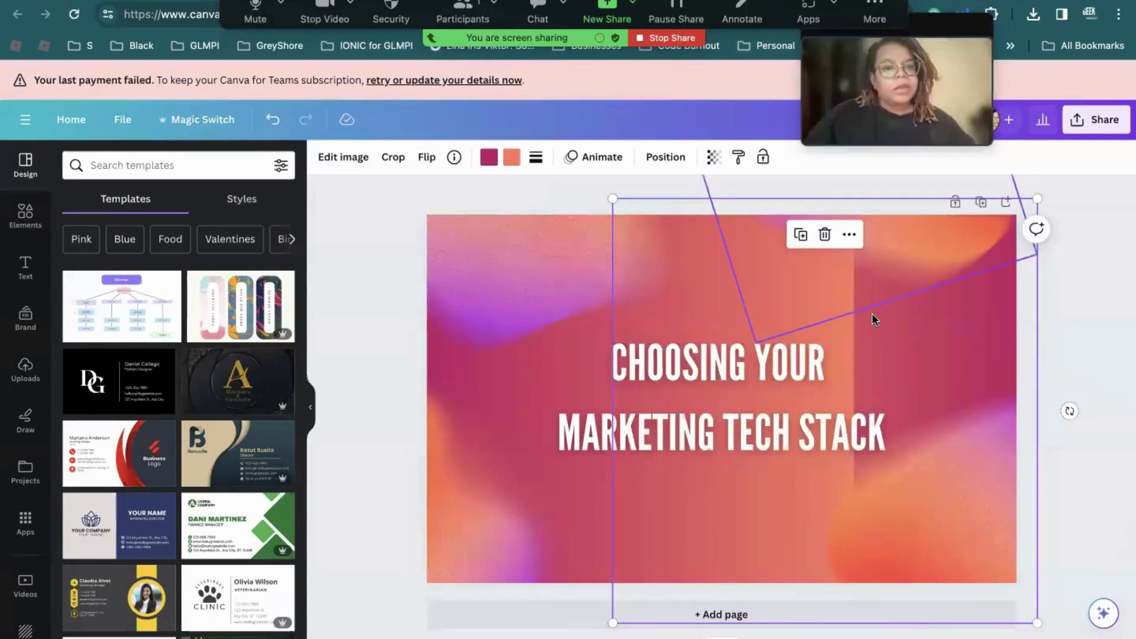
left_click_drag(976, 297, 1125, 289)
left_click_drag(876, 320, 946, 318)
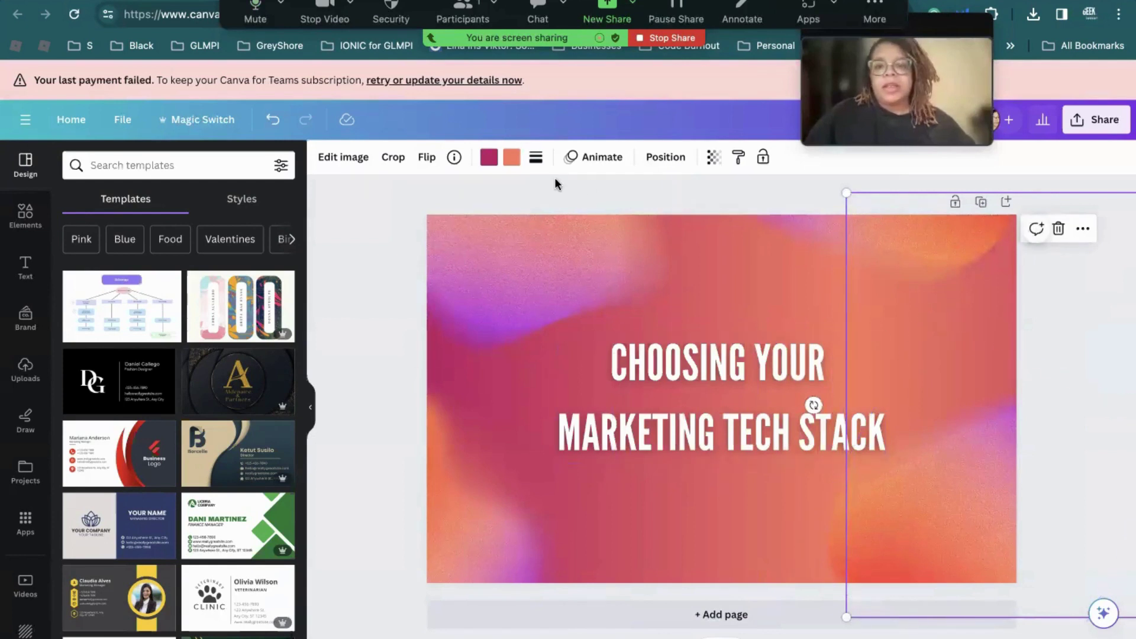
Recolour the crimson part of the gradient image purple.
left_click(488, 157)
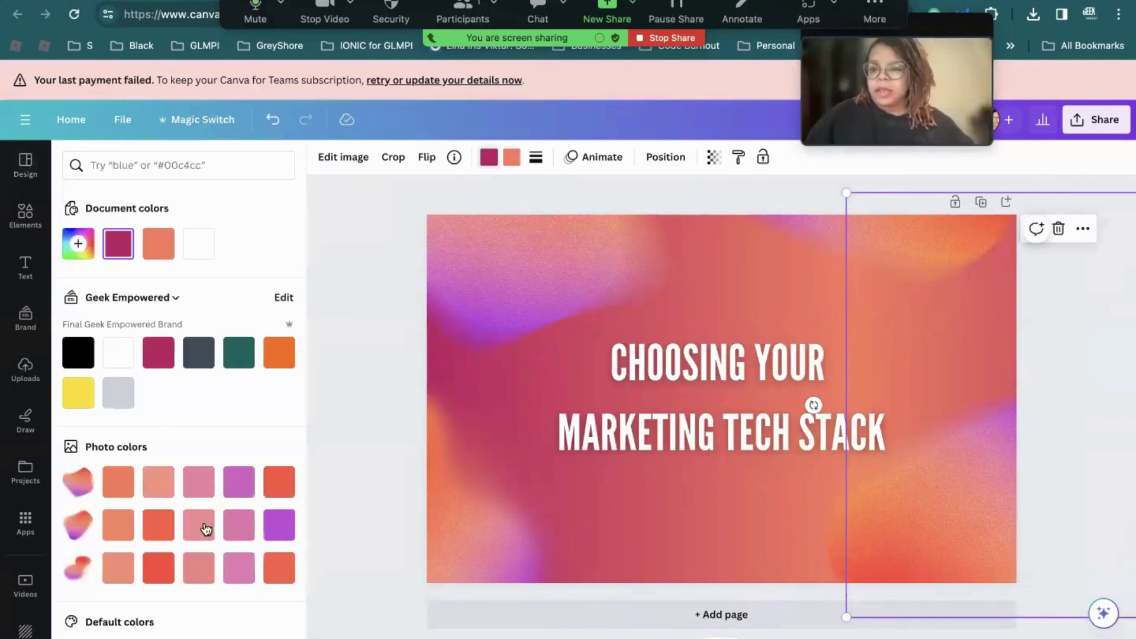
left_click(279, 527)
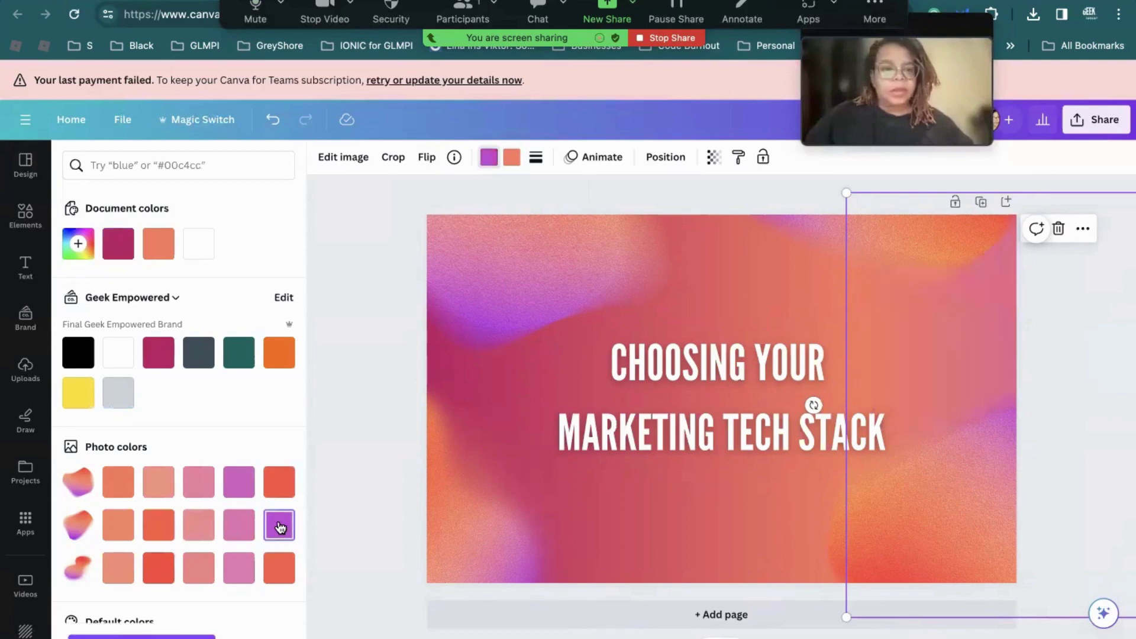
key("Escape")
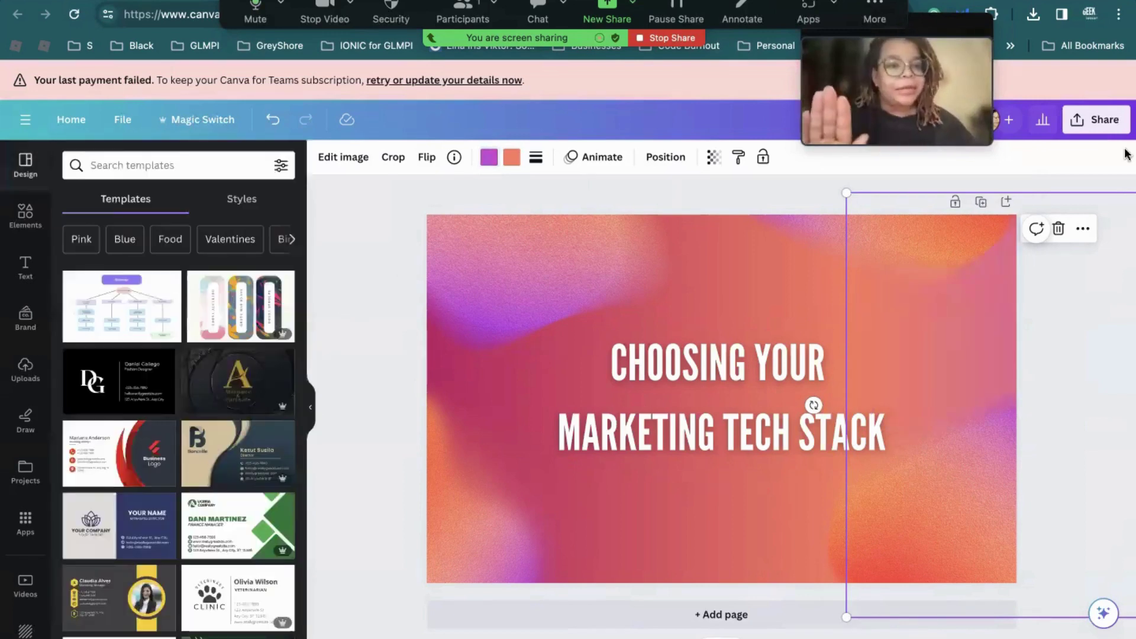
Download the Canva design as a PNG, then begin adding a product image in Stripe.
left_click(1095, 120)
left_click(920, 477)
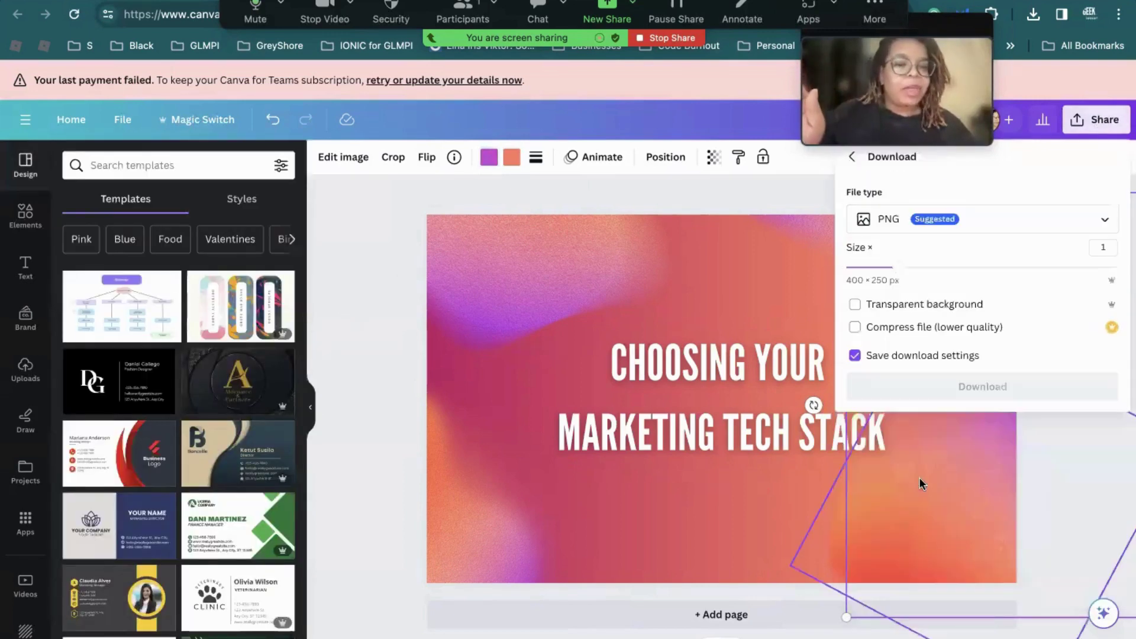
left_click(905, 387)
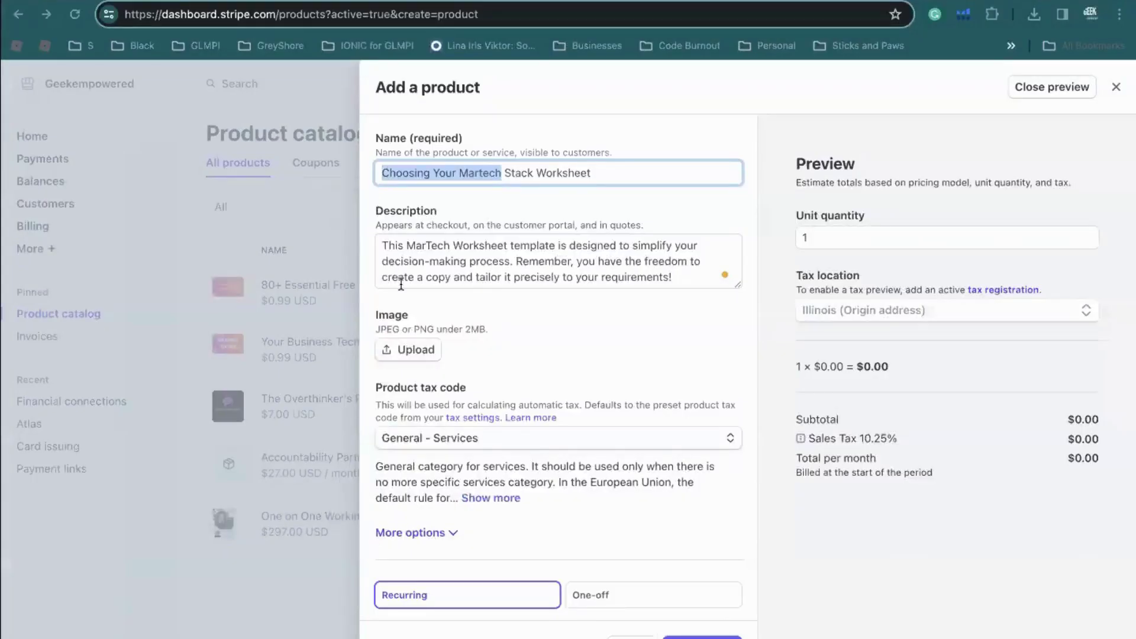
left_click(415, 350)
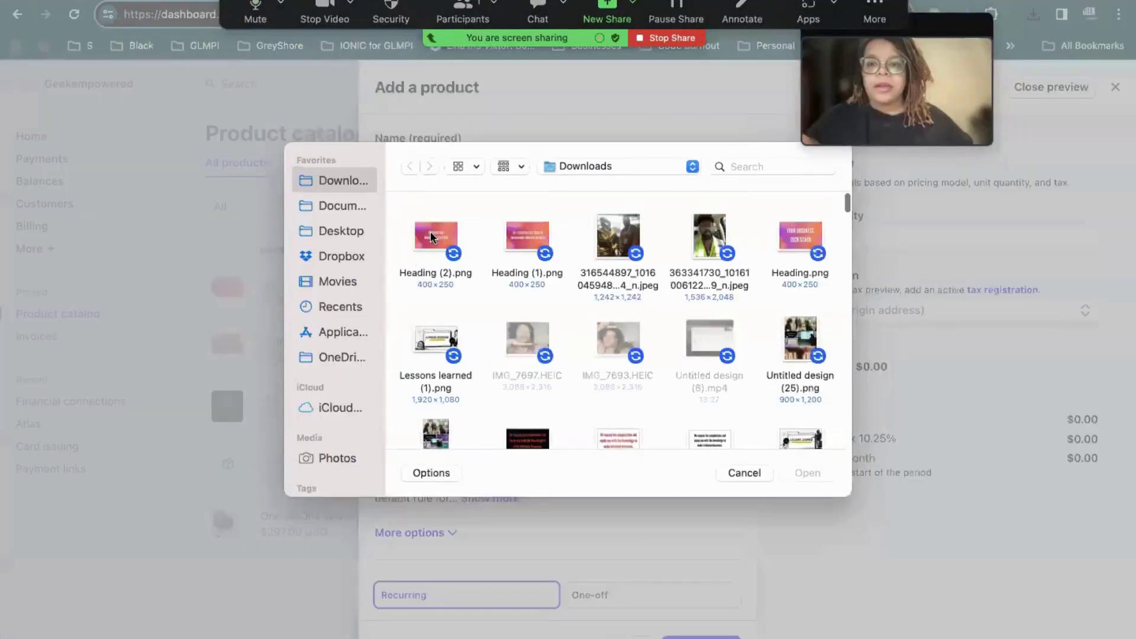
Attach Heading (2).png as the product image and set the downloadable Digital Newspapers tax code.
double_click(431, 230)
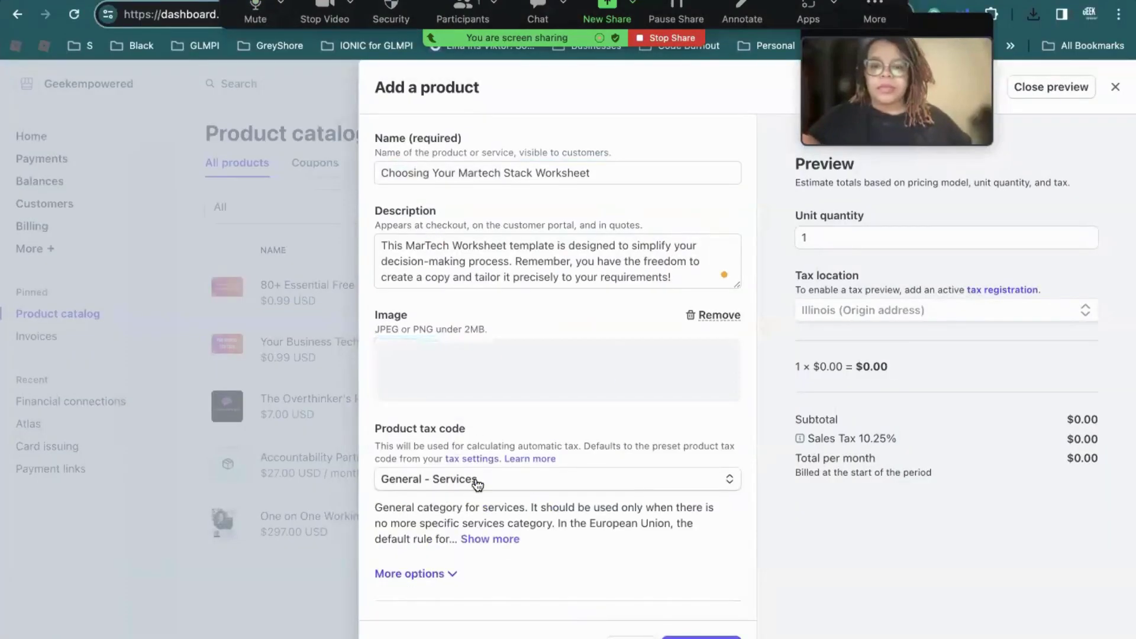
left_click(476, 480)
type("digital")
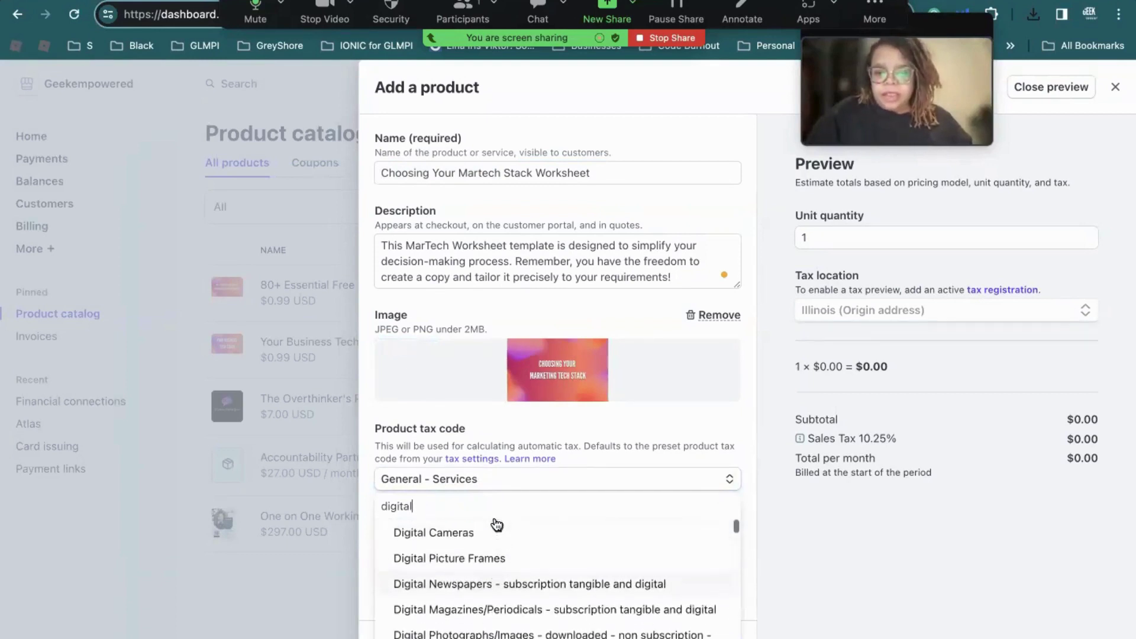
scroll(488, 583, "down", 5)
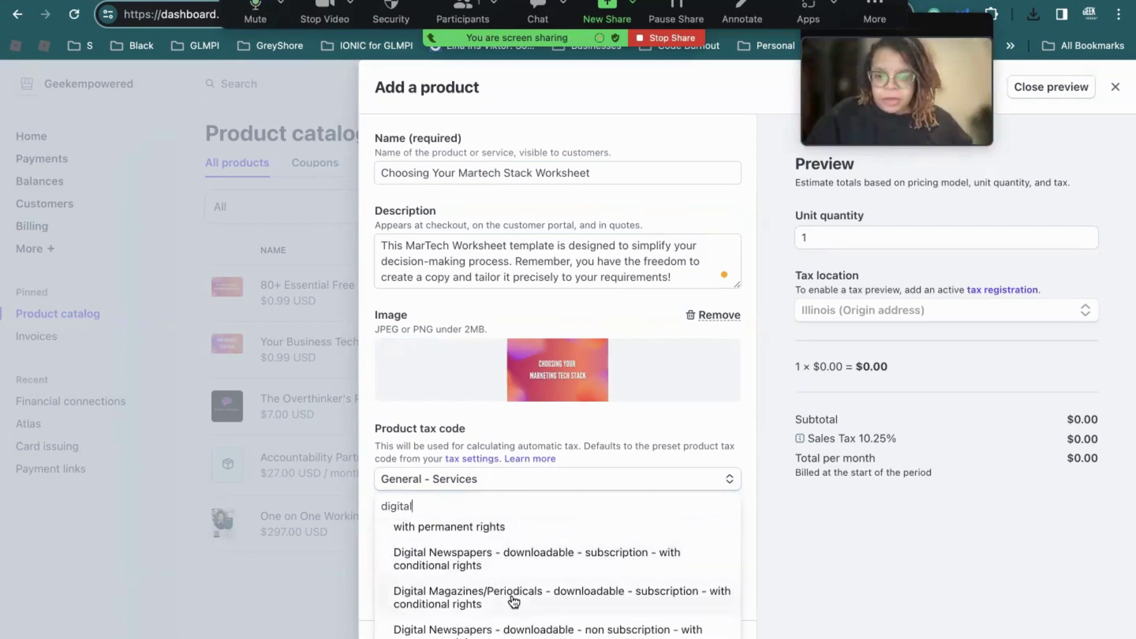
scroll(513, 601, "down", 1)
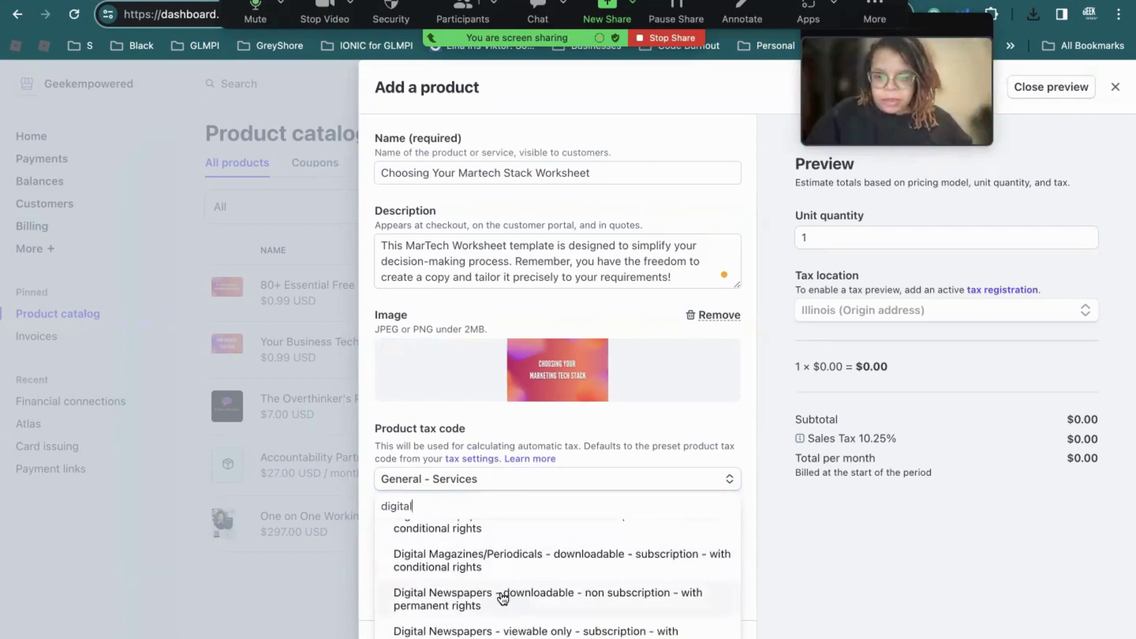
left_click(514, 600)
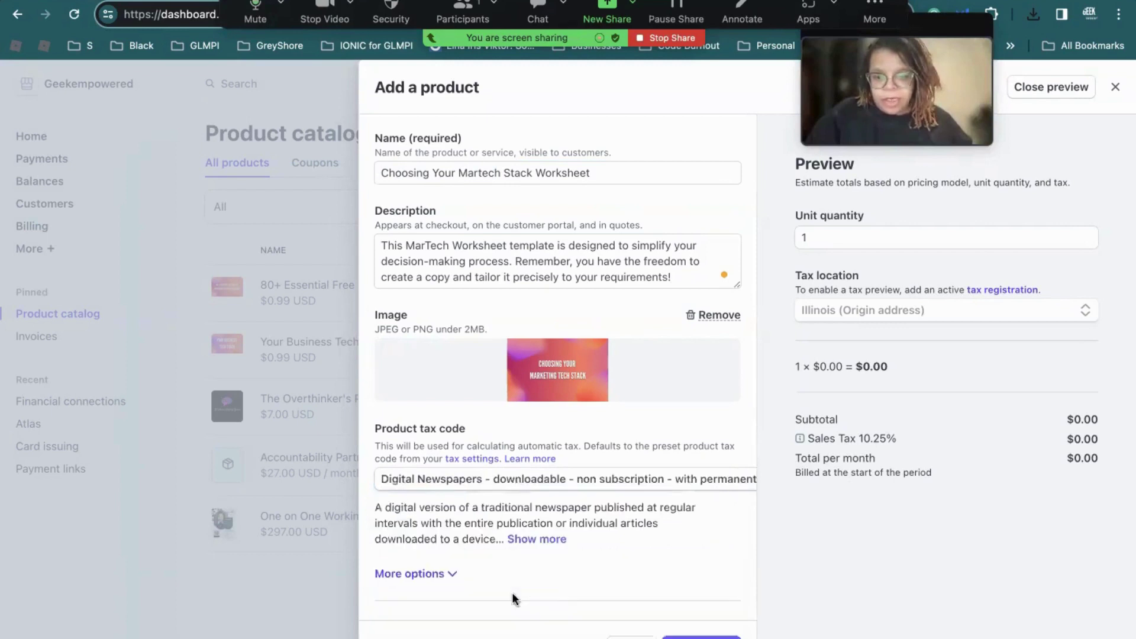
Give the product a one-off price of $0.99 and save it.
scroll(698, 569, "down", 2)
scroll(634, 560, "down", 2)
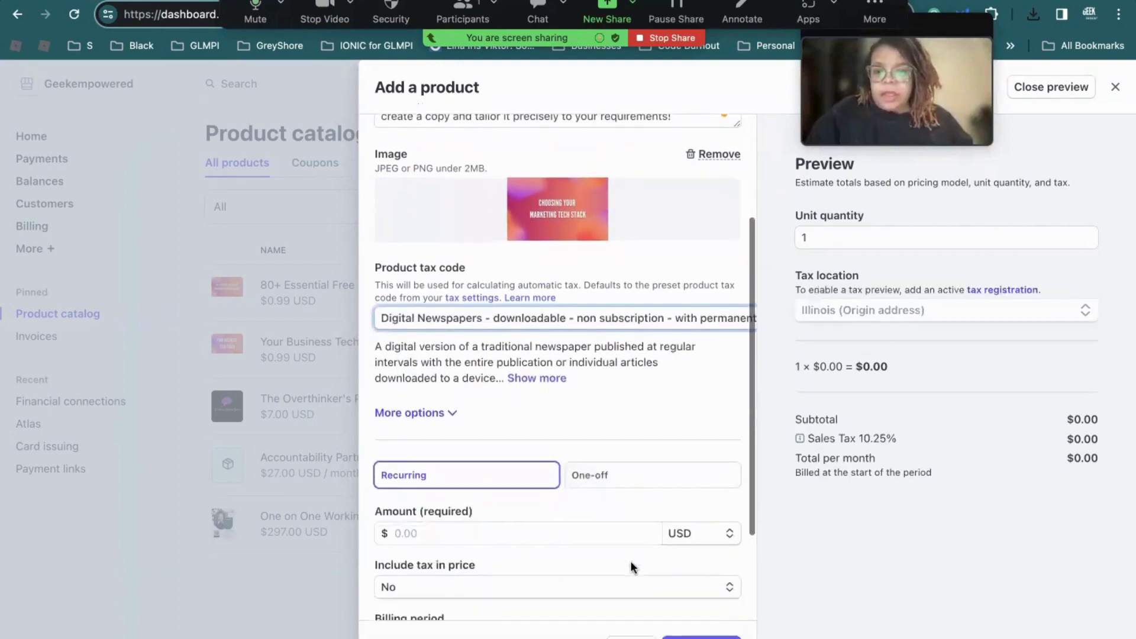
left_click(440, 414)
left_click(441, 417)
scroll(580, 481, "down", 2)
left_click(606, 399)
left_click(465, 481)
type("0.99")
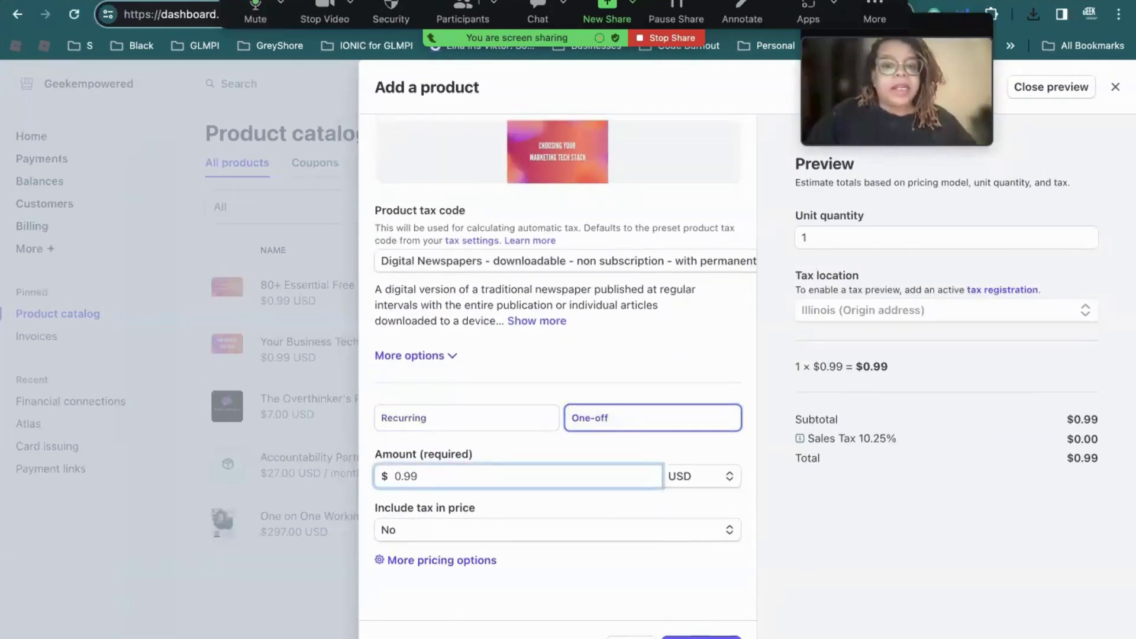
key("Return")
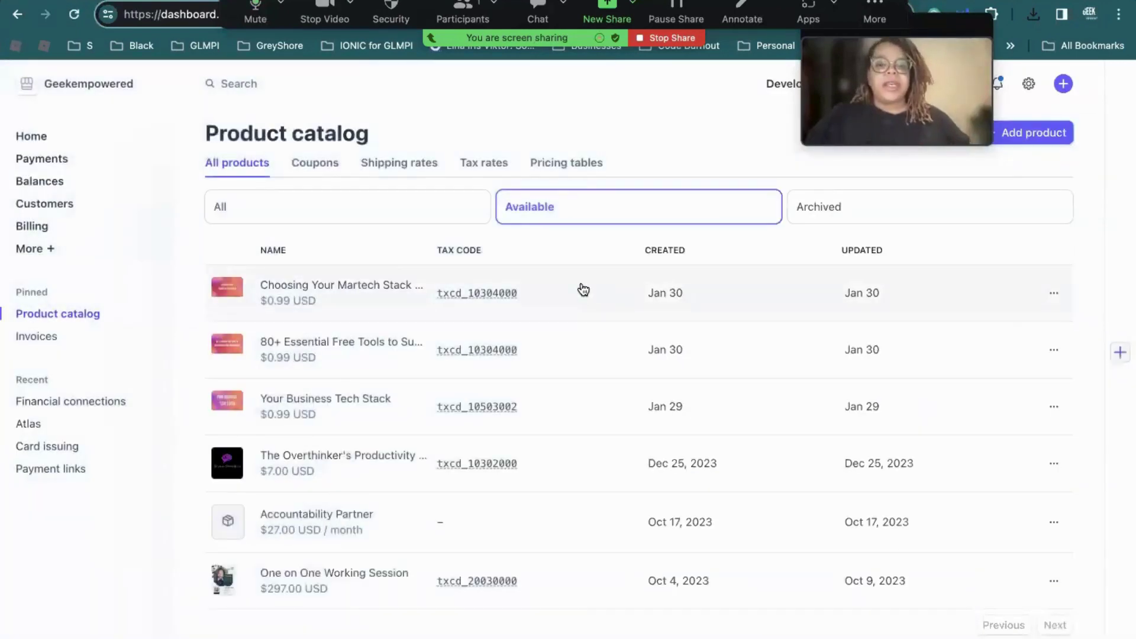
Open the Choosing Your Martech Stack Worksheet product and create a payment link for its $0.99 price.
left_click(580, 286)
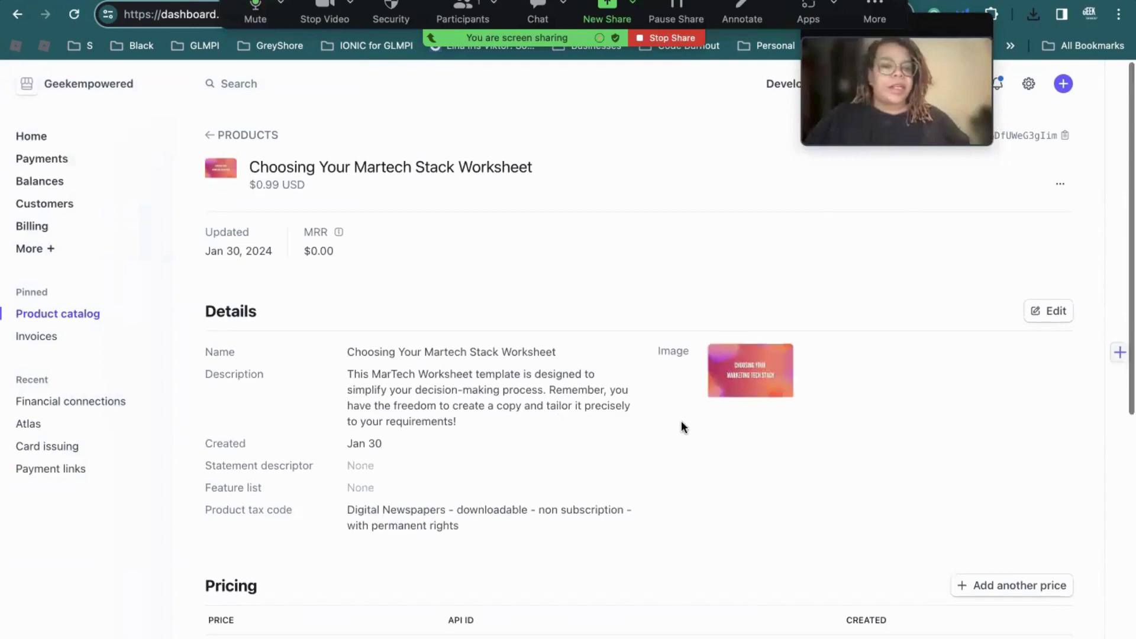
scroll(680, 425, "down", 3)
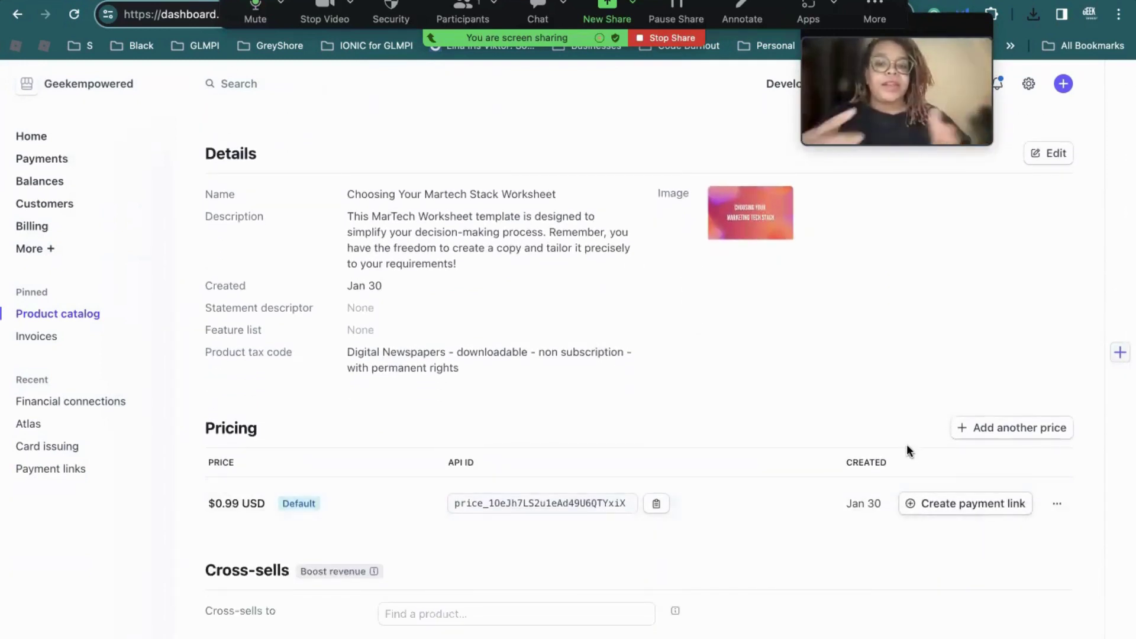
scroll(906, 444, "up", 3)
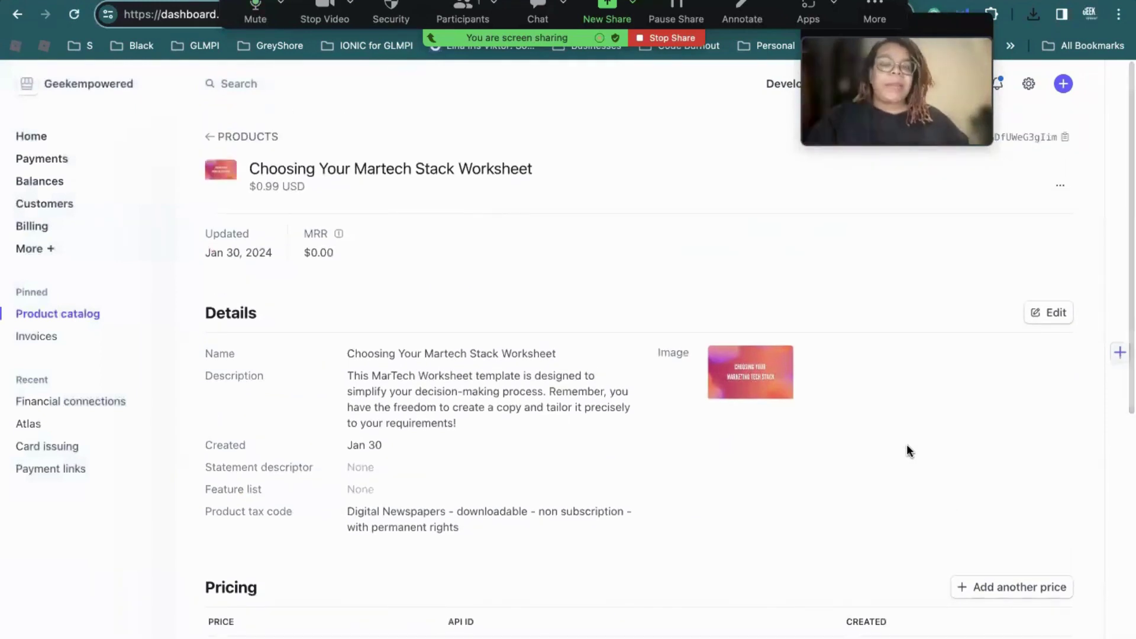
scroll(906, 451, "down", 5)
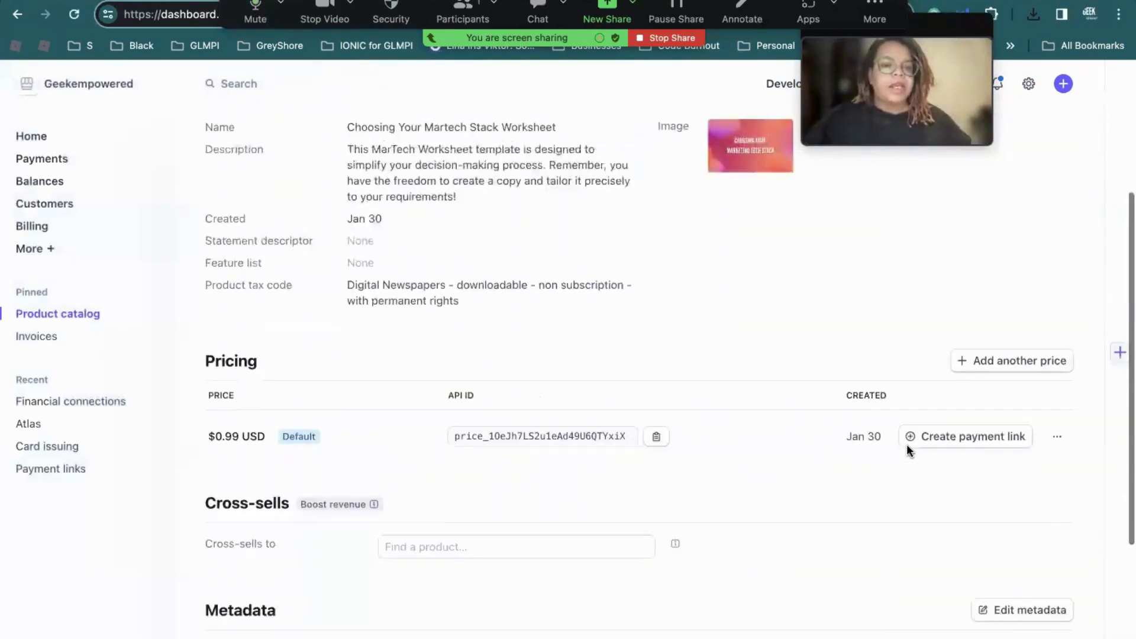
left_click(963, 390)
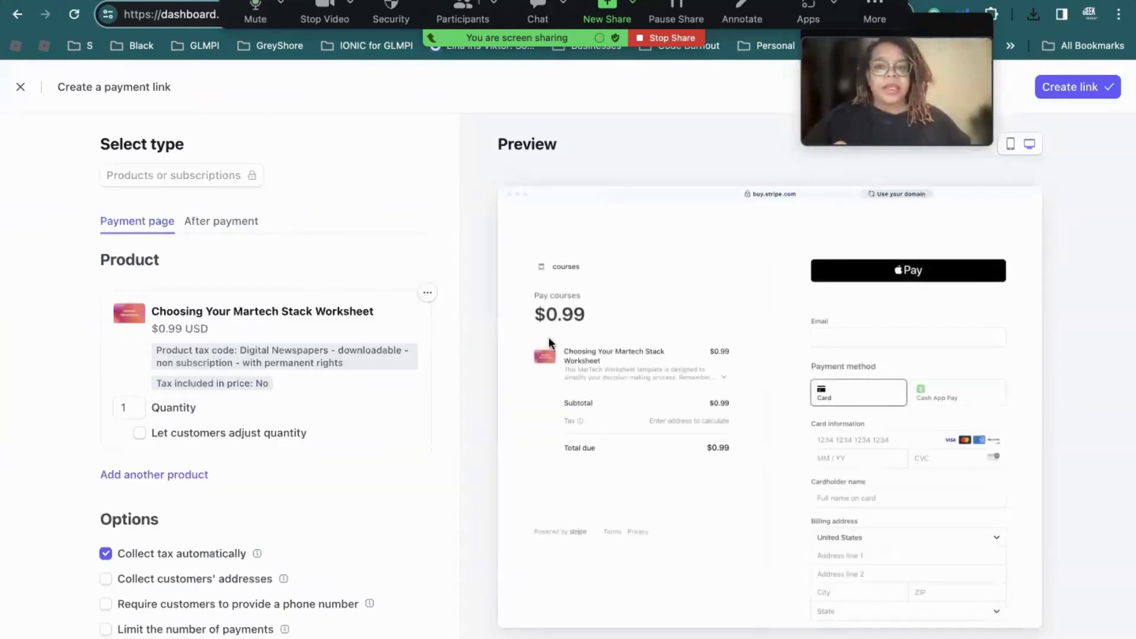
Show the payment link's After payment options, then switch to the Notion worksheet page.
left_click(216, 225)
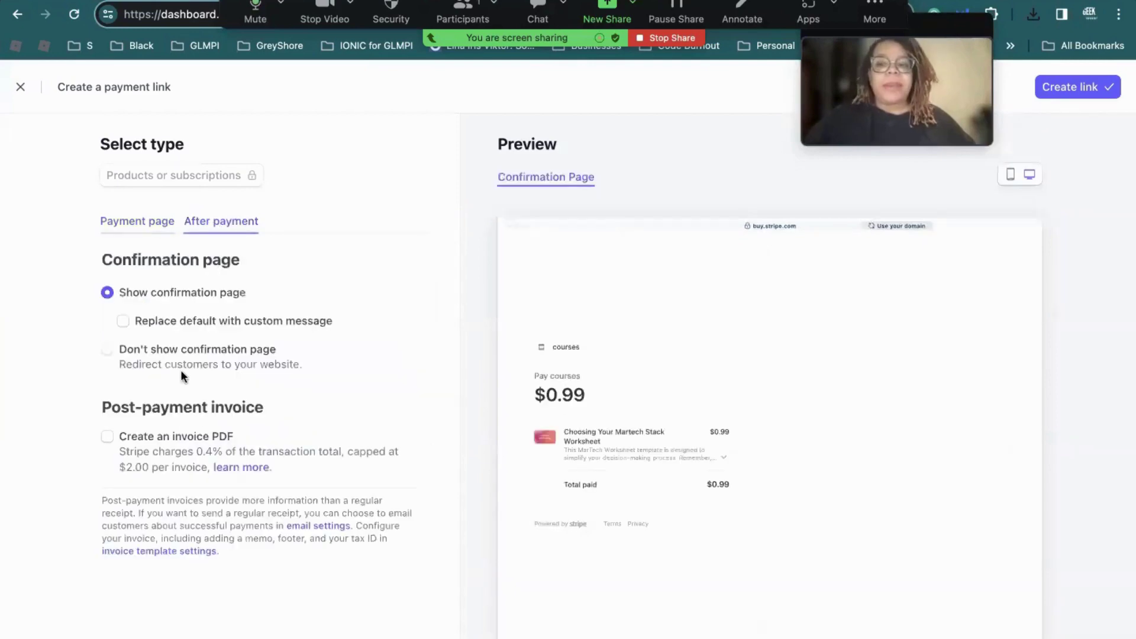
key("ctrl+Right")
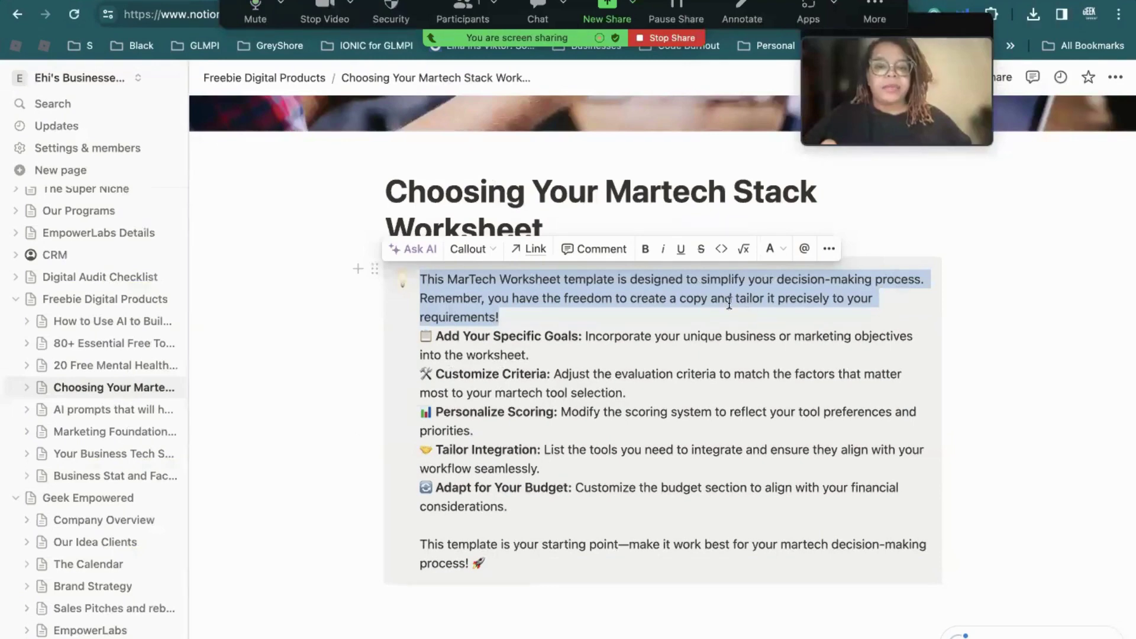
Scroll through the Notion worksheet and select its title 'Choosing Your Martech Stack Worksheet'.
scroll(610, 309, "down", 15)
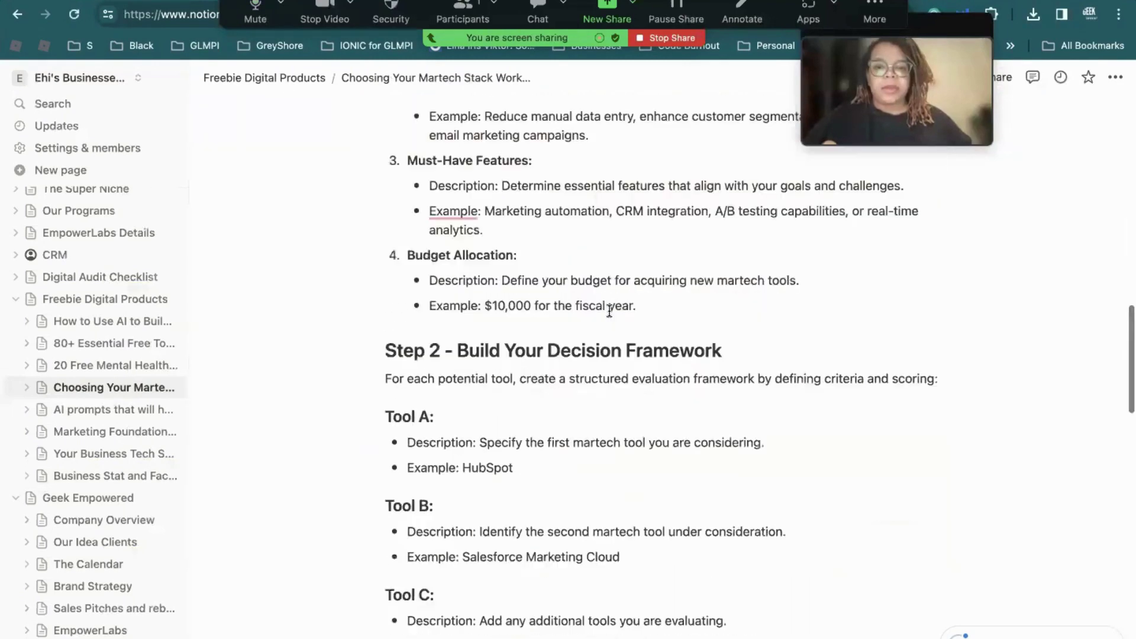
scroll(609, 311, "down", 15)
scroll(609, 311, "up", 5)
scroll(609, 311, "up", 20)
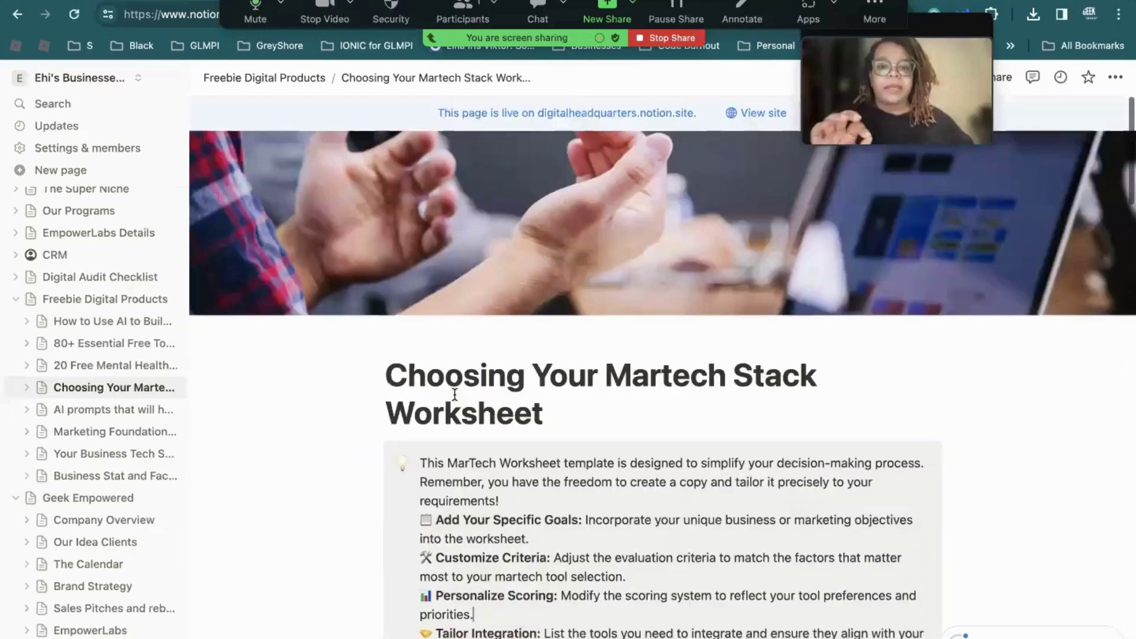
triple_click(454, 394)
key("super+c")
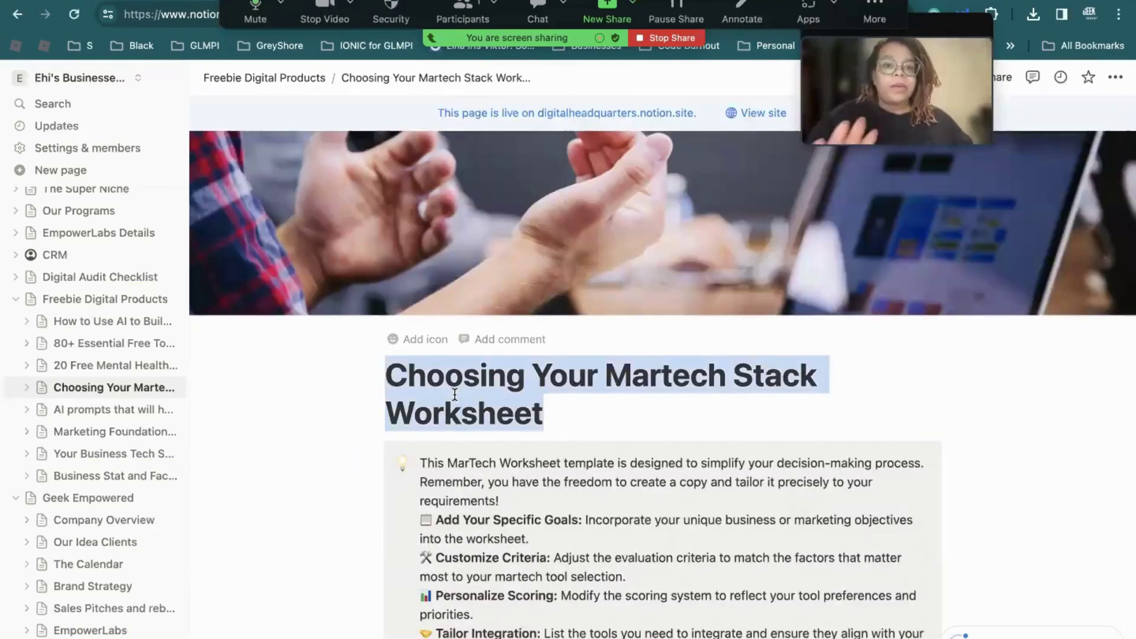
Move through the Stripe and Canva tabs to the Geek Empowered WordPress site's + New menu.
key("ctrl+Tab")
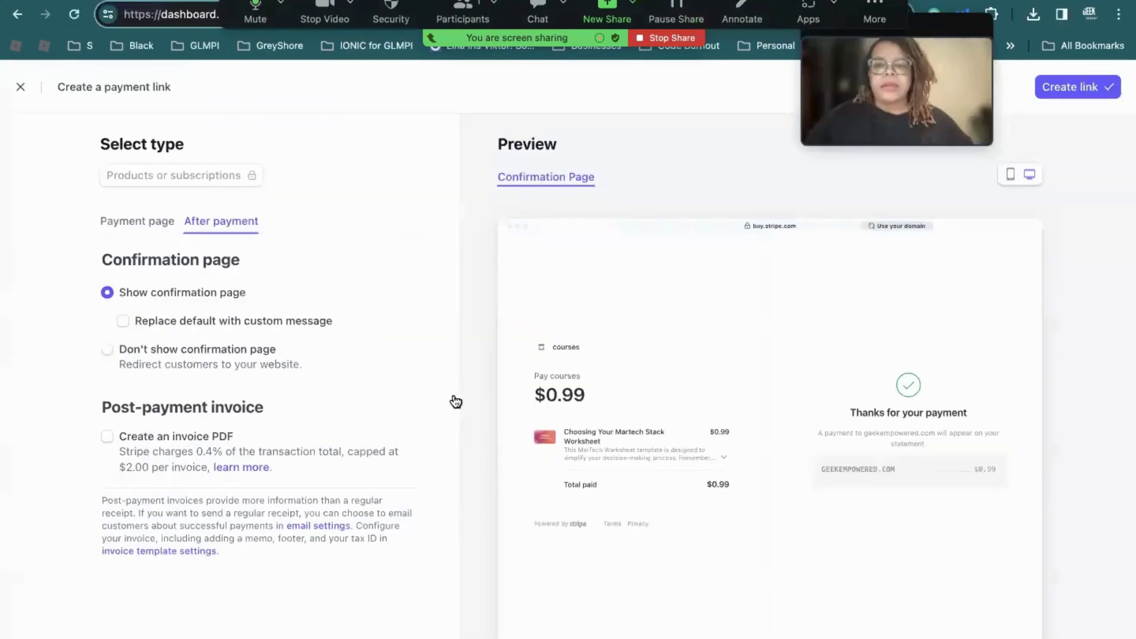
key("ctrl+Left")
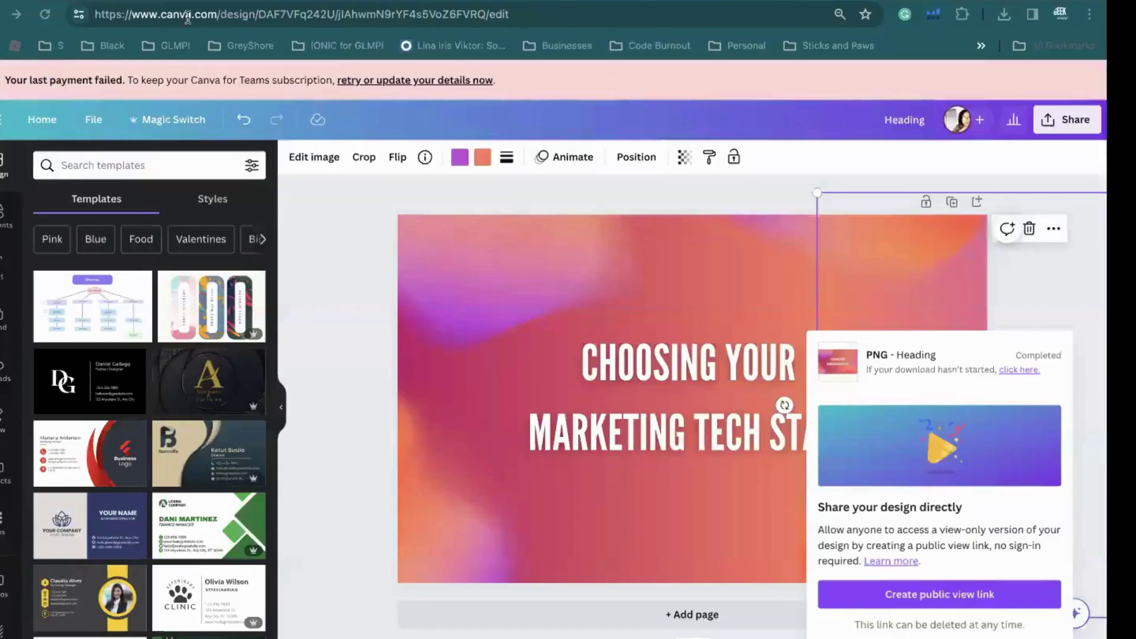
key("ctrl+Tab")
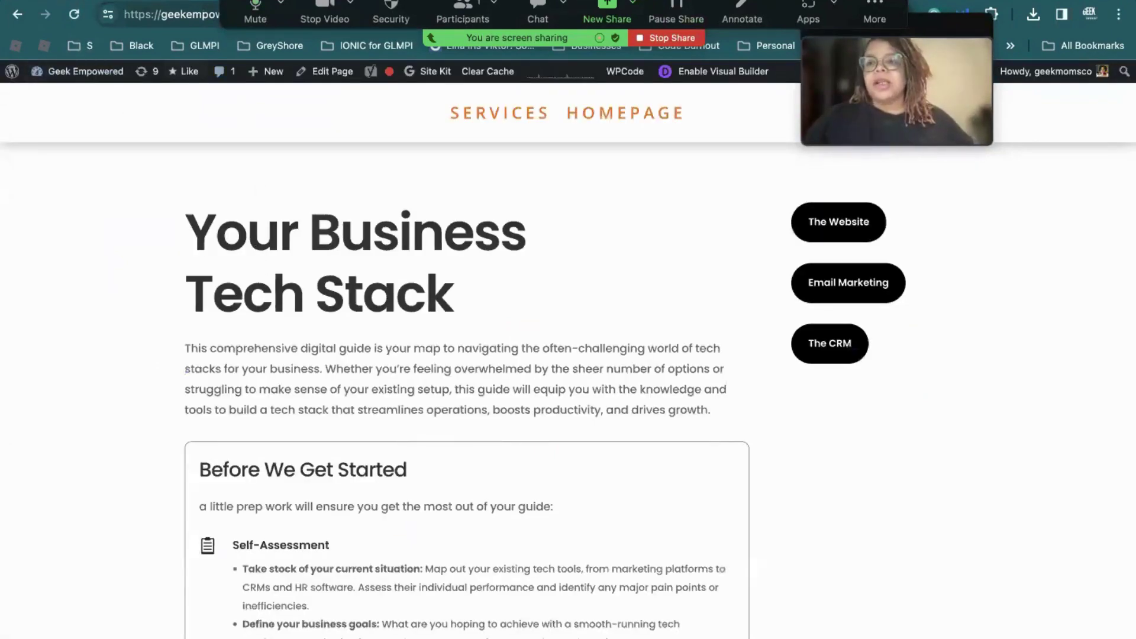
key("ctrl+Tab")
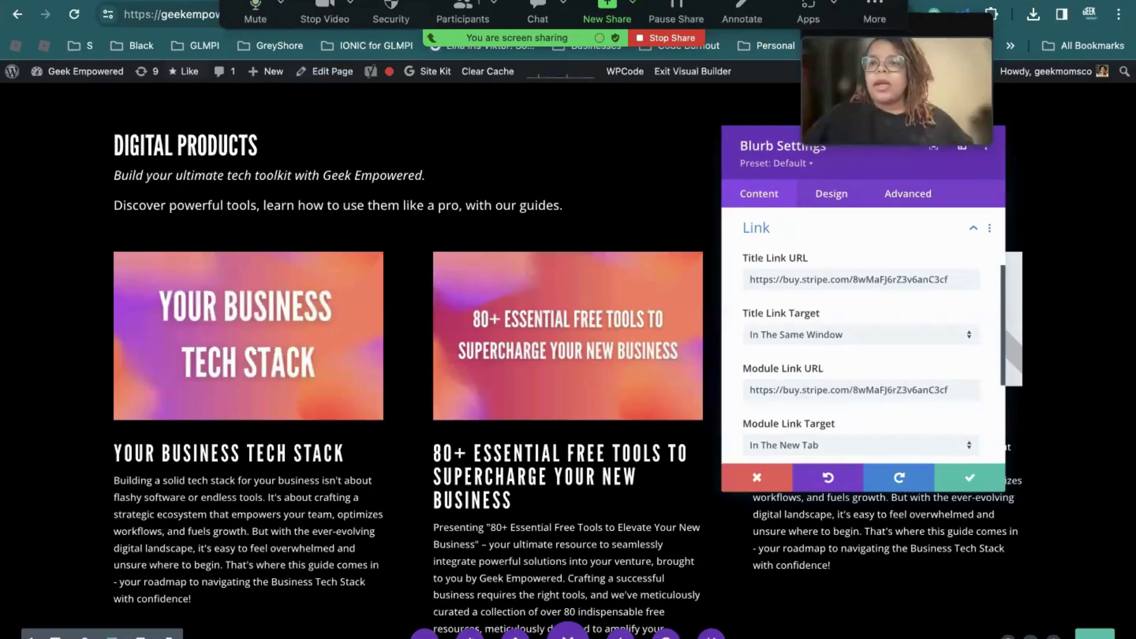
key("ctrl+Tab")
mouse_move(263, 74)
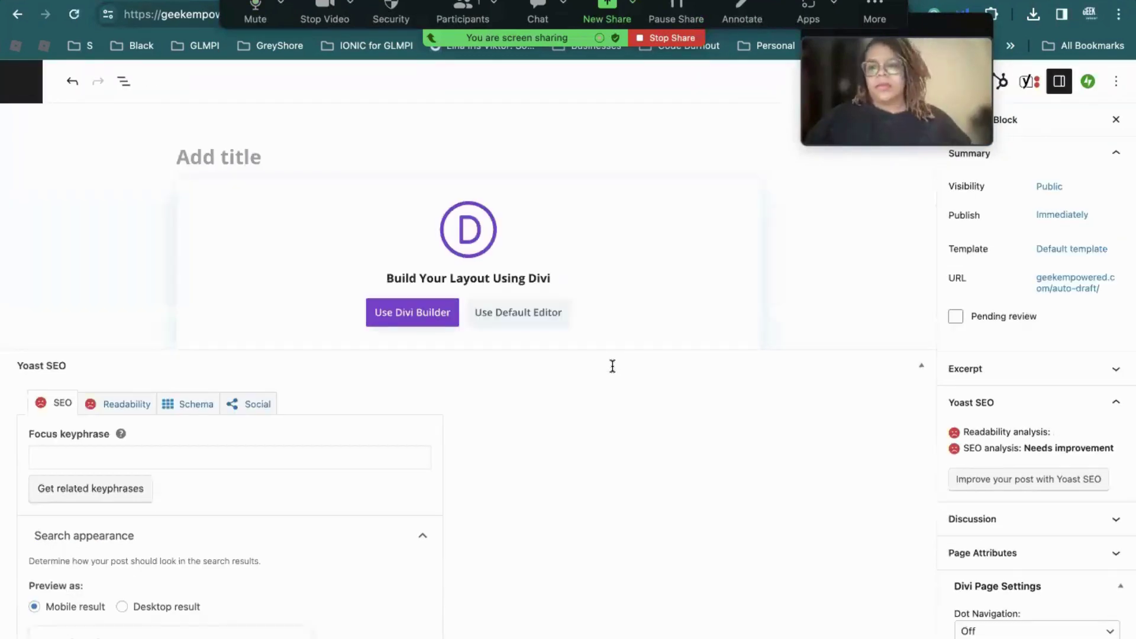
Title the page 'Choosing Your Martech Stack Worksheet' and launch Divi Builder, dismissing the Updating failed notice.
key("super+v")
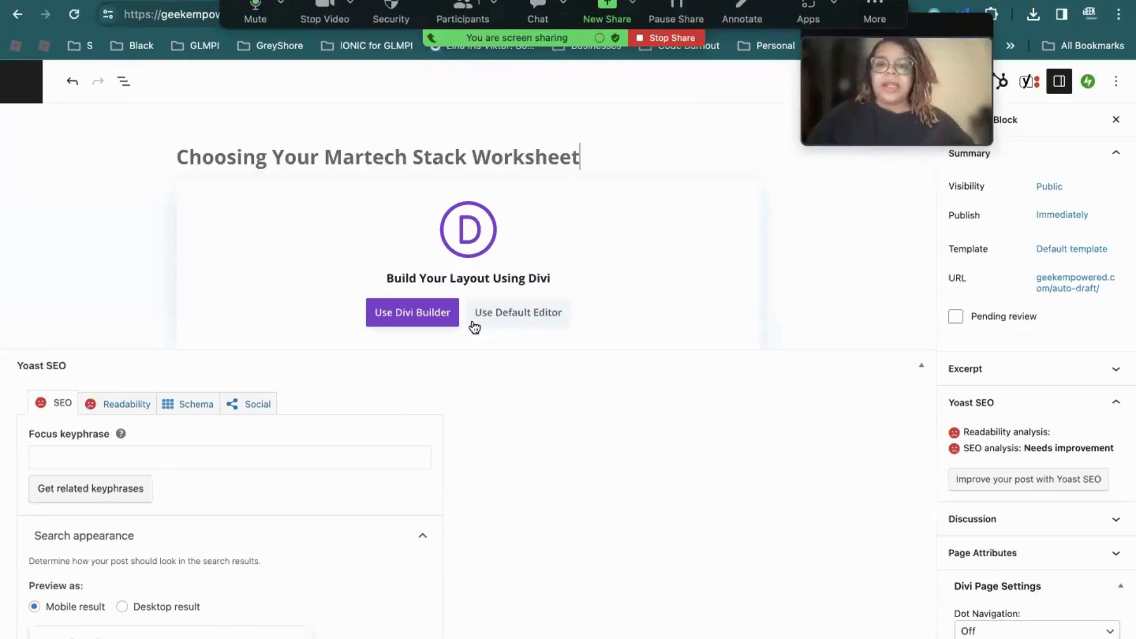
left_click(417, 316)
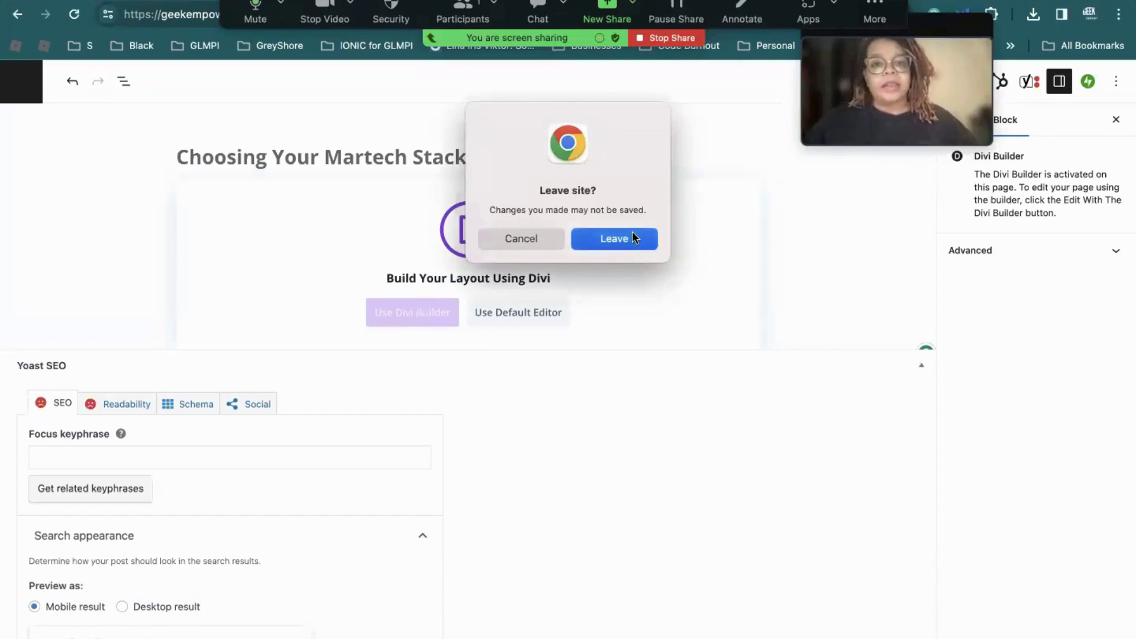
left_click(631, 236)
left_click(433, 356)
left_click(609, 242)
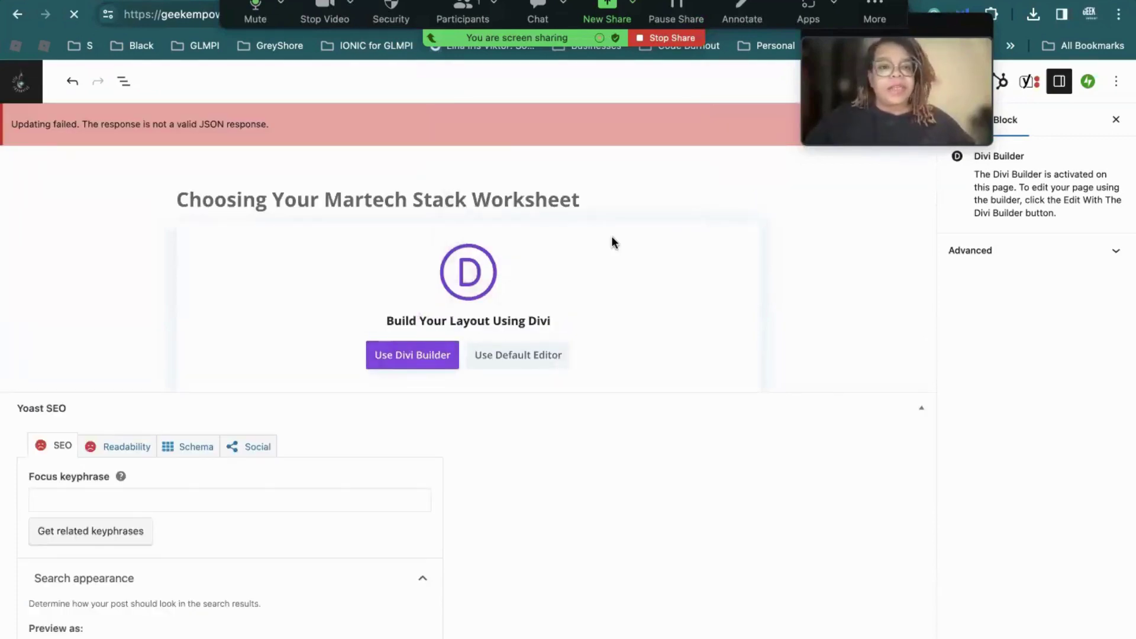
left_click_drag(887, 88, 638, 196)
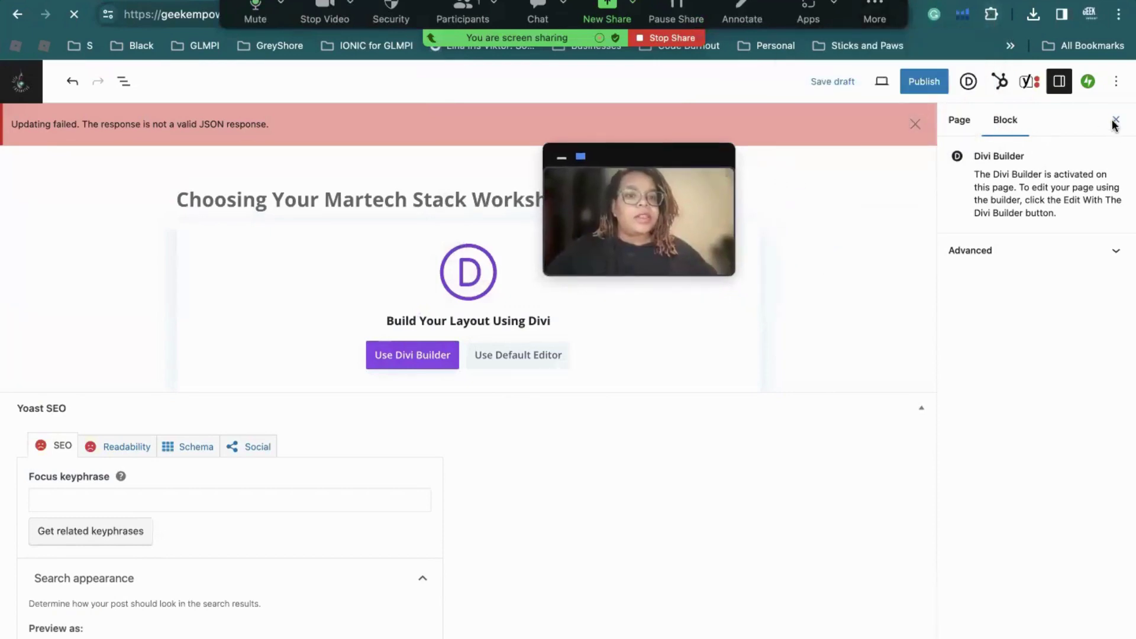
left_click(915, 125)
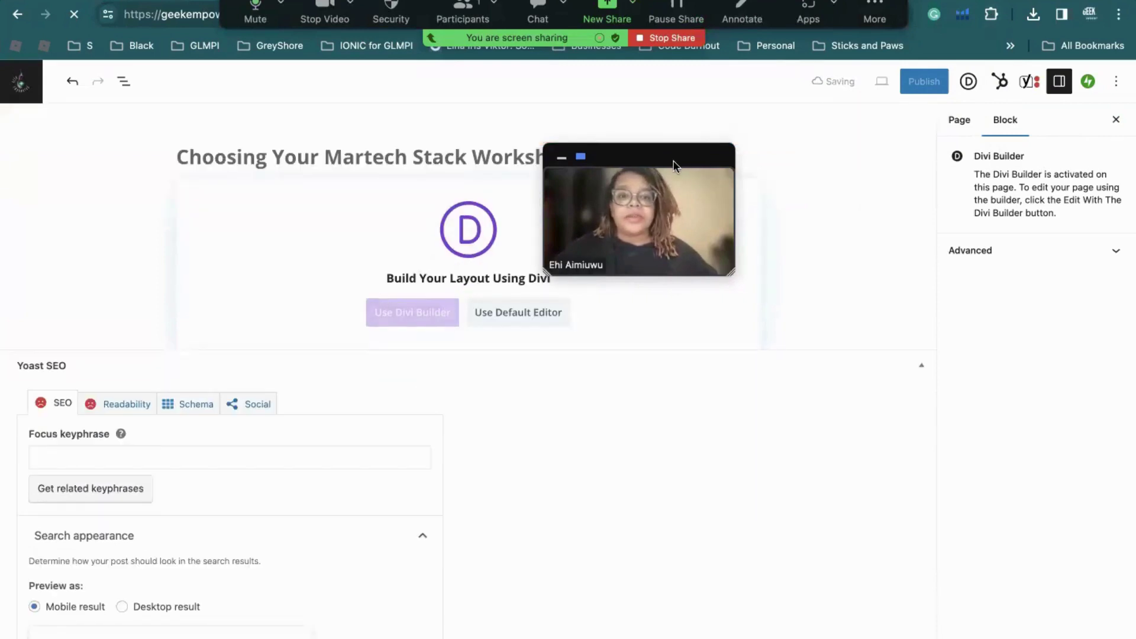
left_click_drag(675, 165, 898, 73)
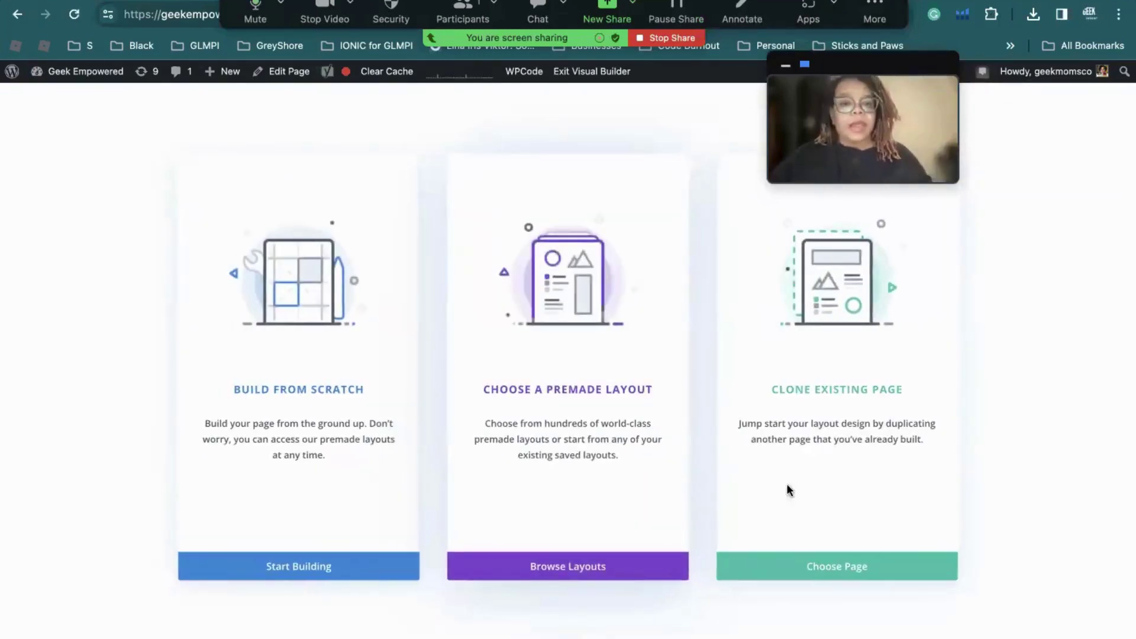
Clone the Your Business Tech Stack page layout into the new page.
left_click(810, 567)
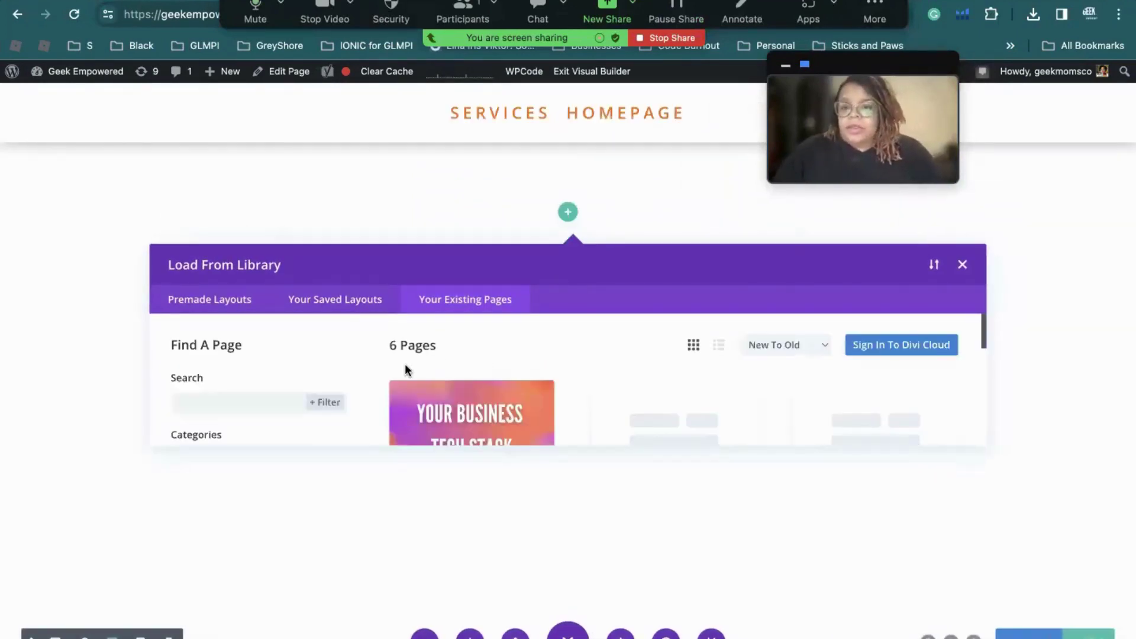
scroll(433, 387, "down", 4)
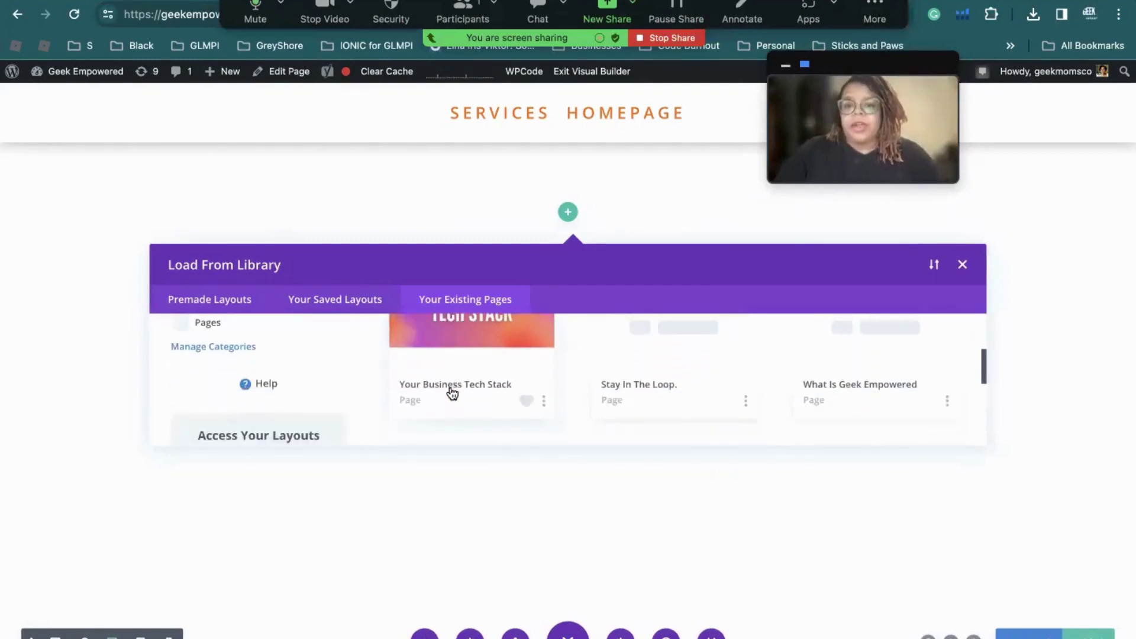
left_click(452, 393)
scroll(505, 414, "down", 2)
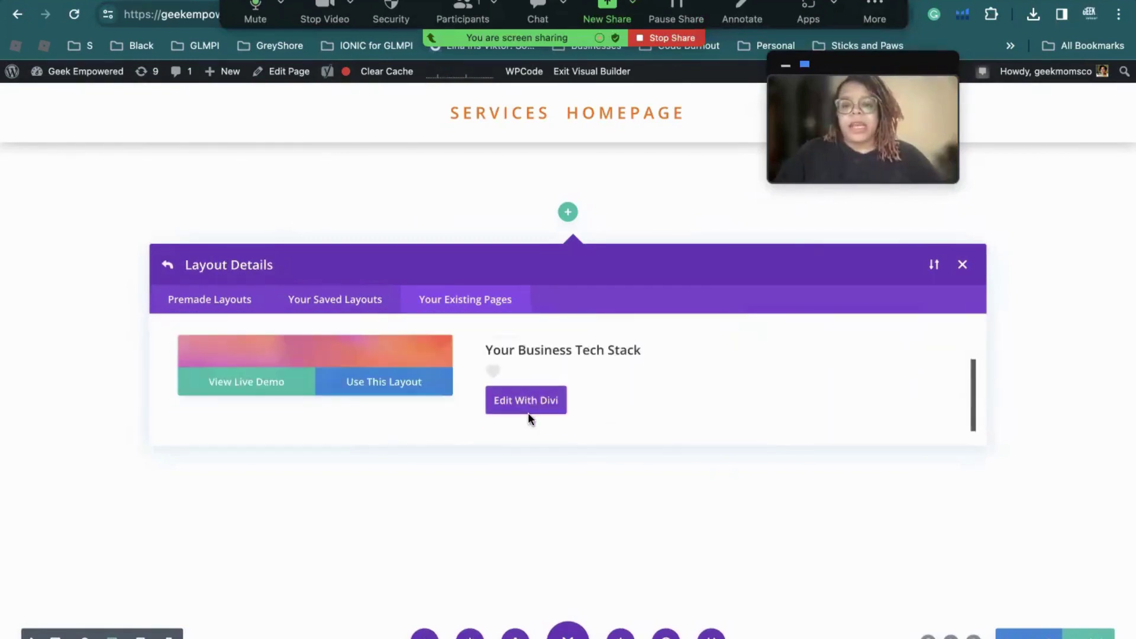
left_click(402, 379)
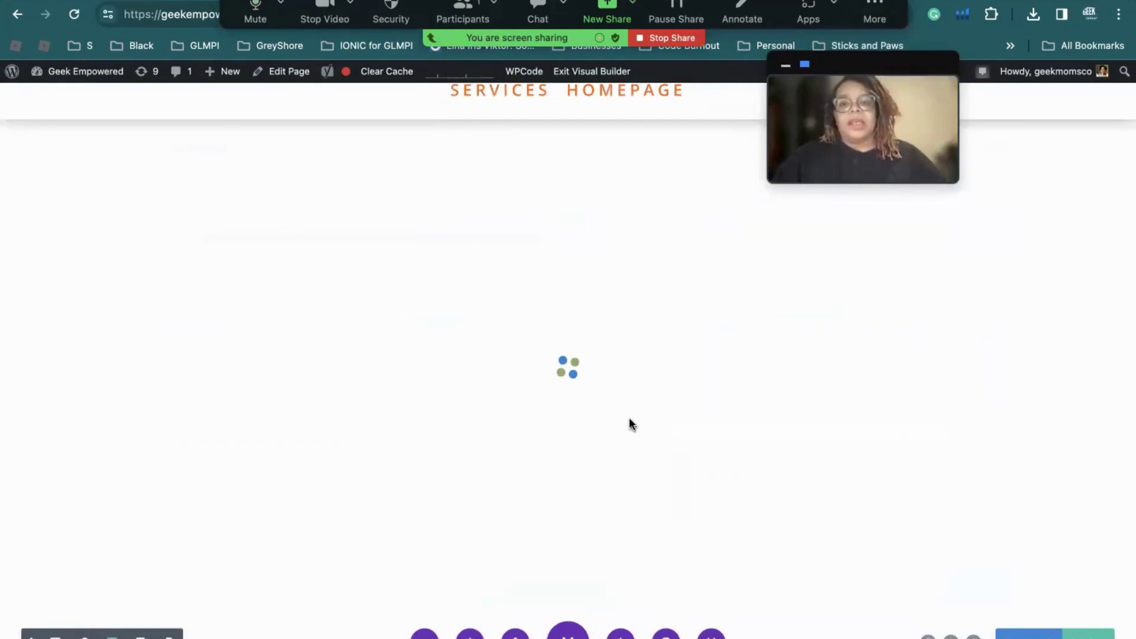
Replace the 'Your Business Tech Stack' heading with the pasted worksheet title and exit the Visual Builder.
left_click(344, 287)
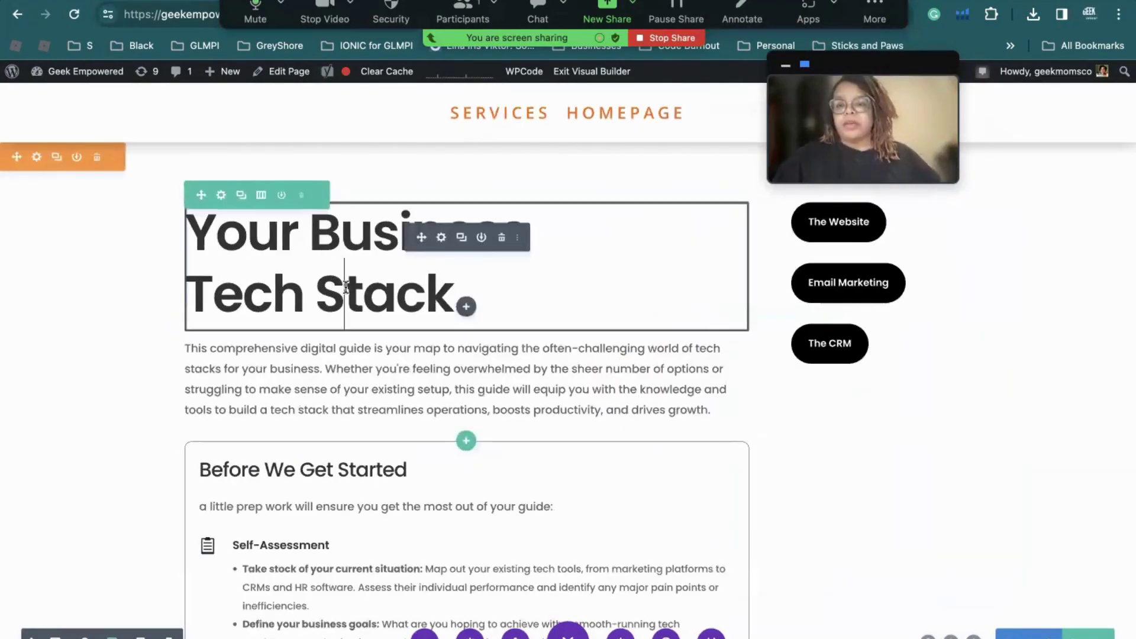
triple_click(345, 287)
type("Choosing Your Martech Stack Worksheet")
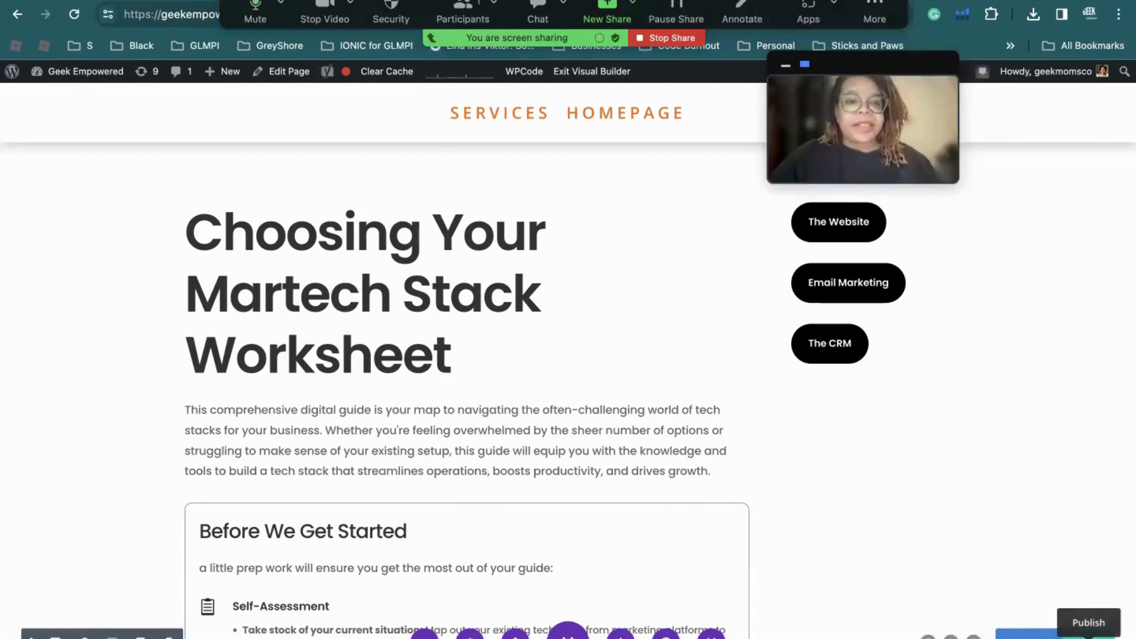
left_click_drag(863, 119, 1017, 52)
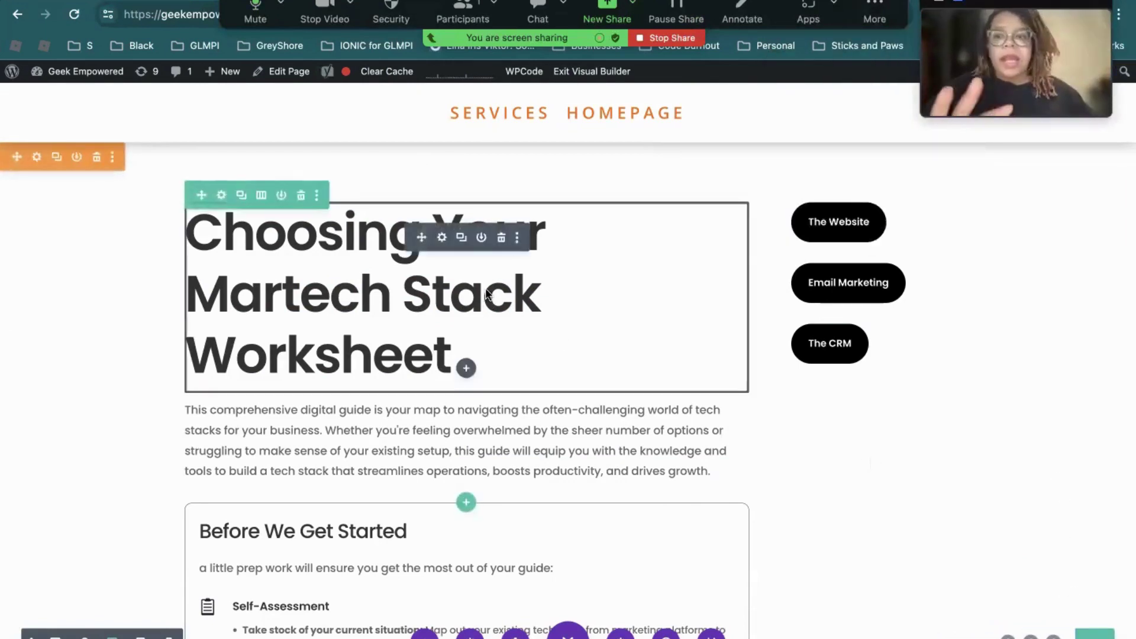
left_click(591, 71)
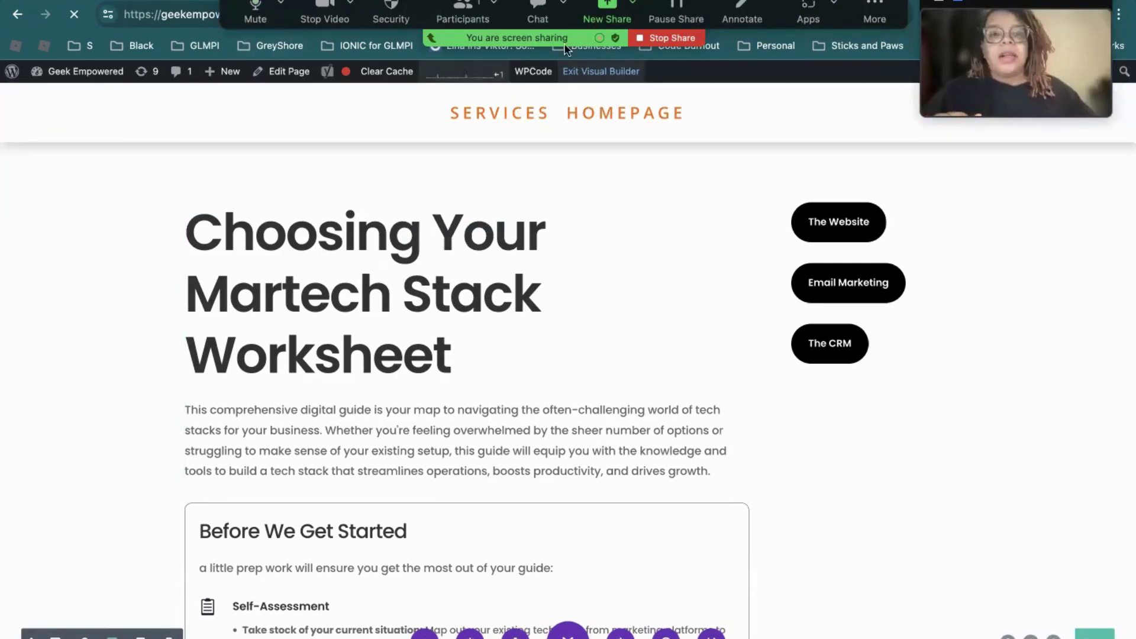
Set the Stripe payment link to skip confirmation and redirect to the worksheet page URL.
left_click(166, 12)
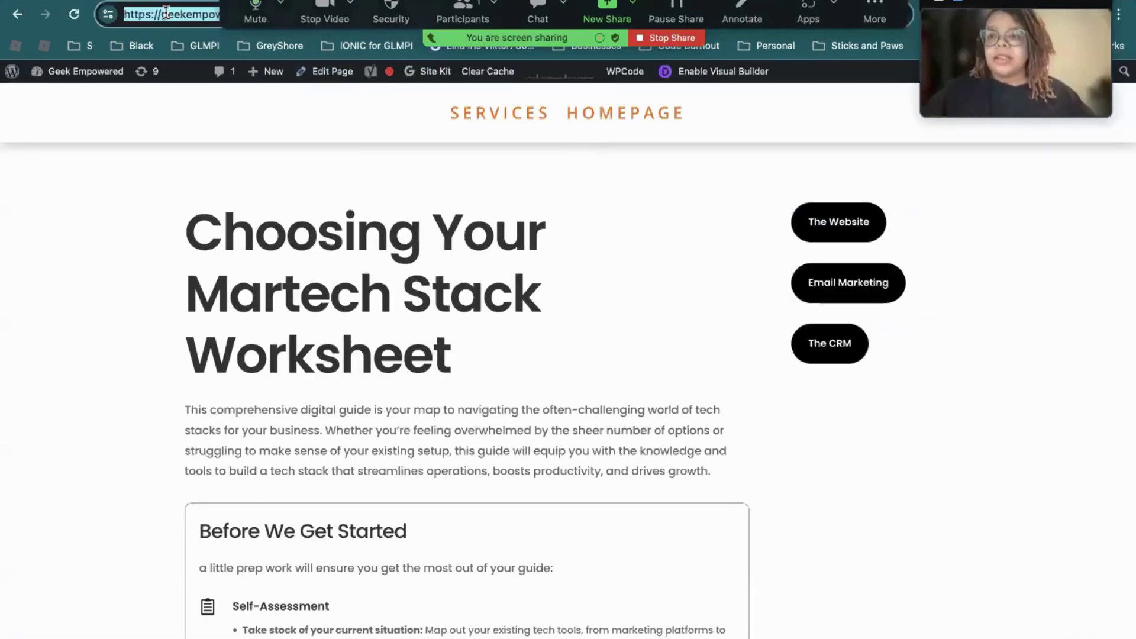
key("ctrl+Right")
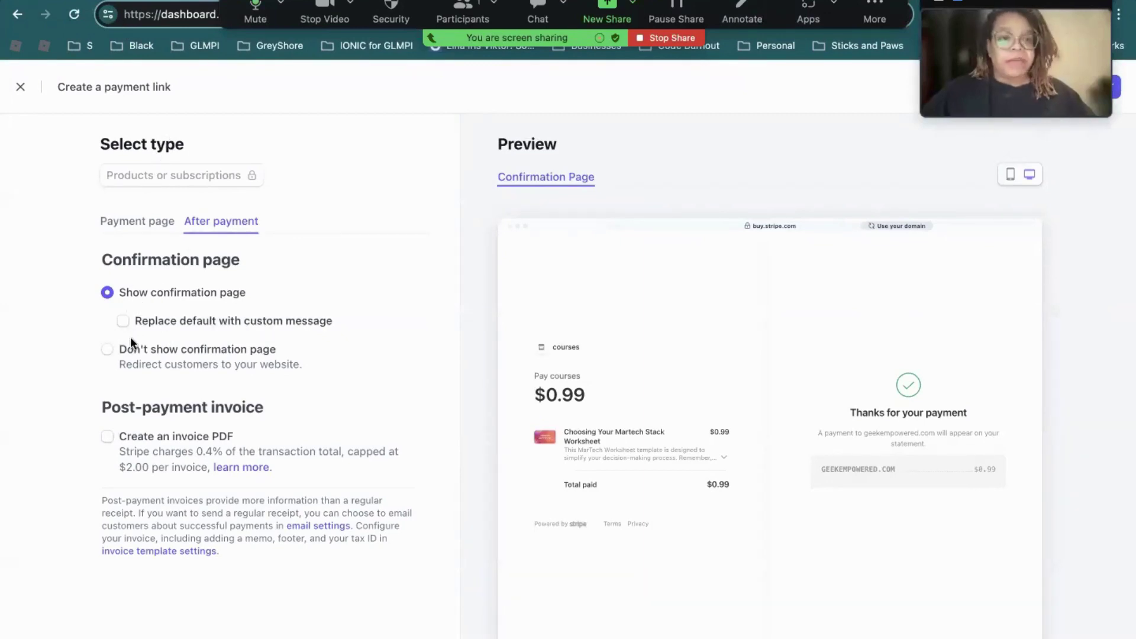
left_click(108, 349)
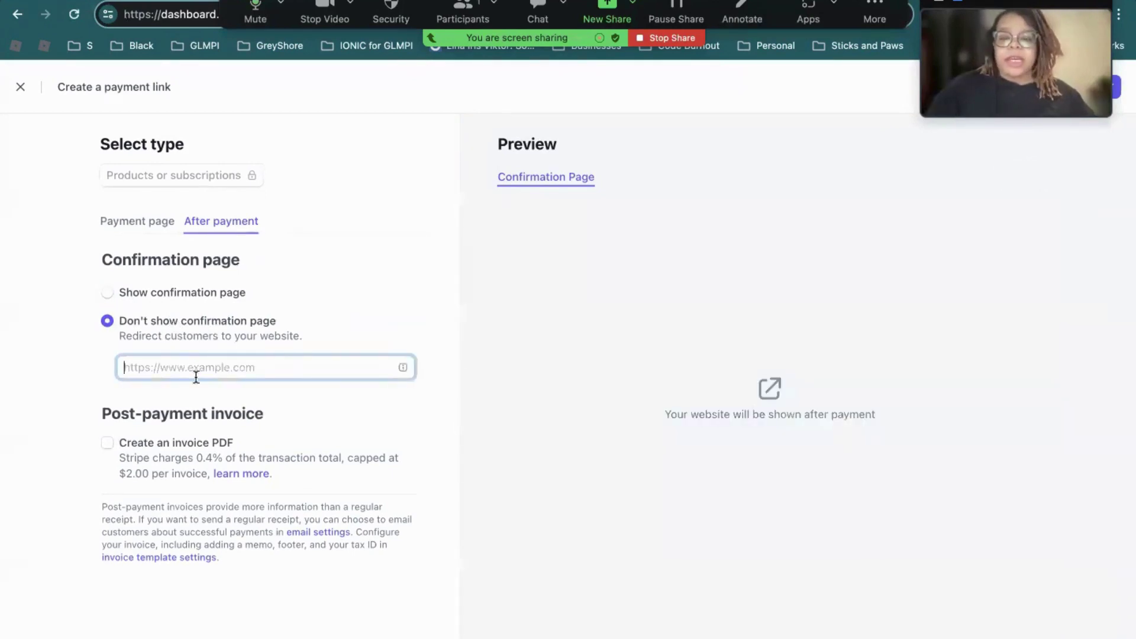
key("ctrl+v")
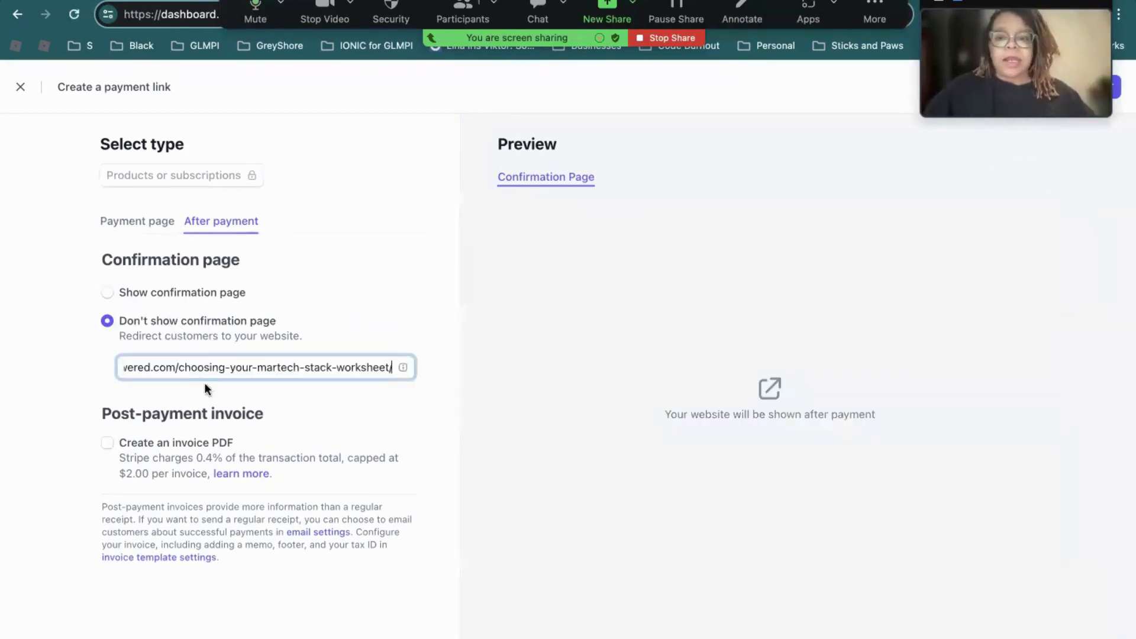
Create the $0.99 worksheet payment link and copy it.
mouse_move(961, 28)
left_click_drag(1018, 3, 843, 205)
left_click(1063, 83)
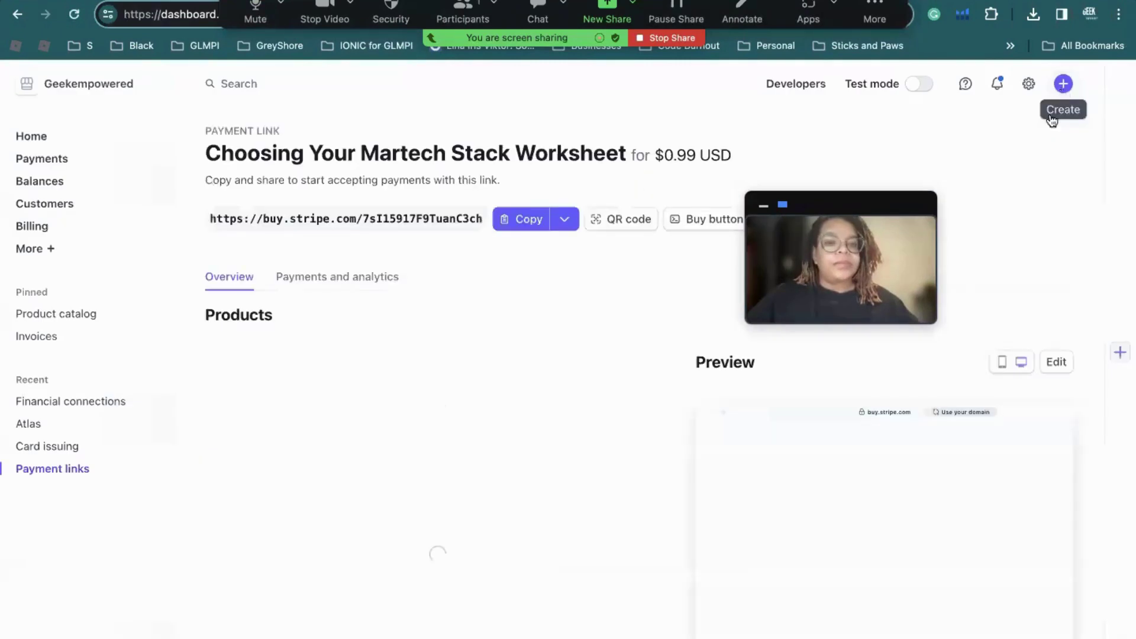
left_click(523, 221)
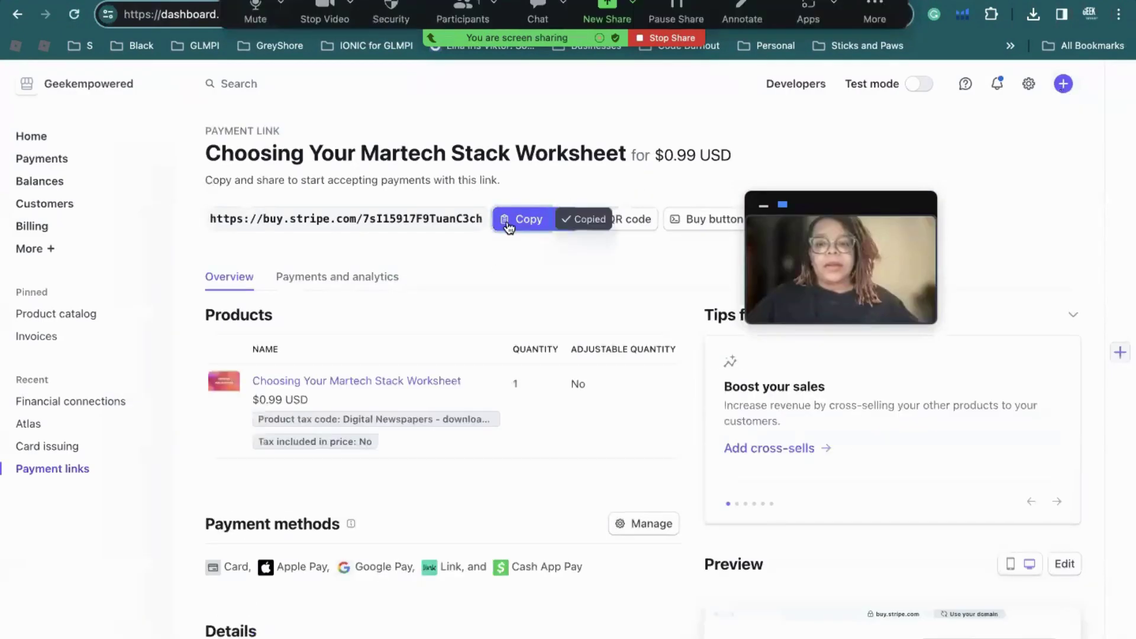
key("ctrl+Left")
Back in the homepage builder, save the first blurb's settings.
left_click(125, 19)
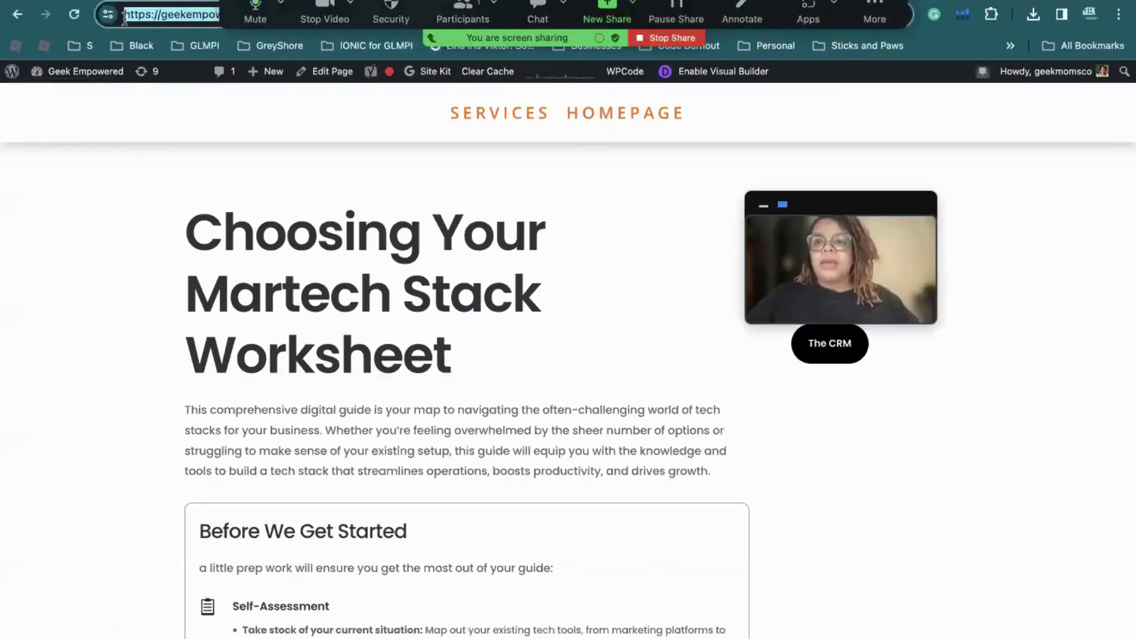
key("ctrl+Tab")
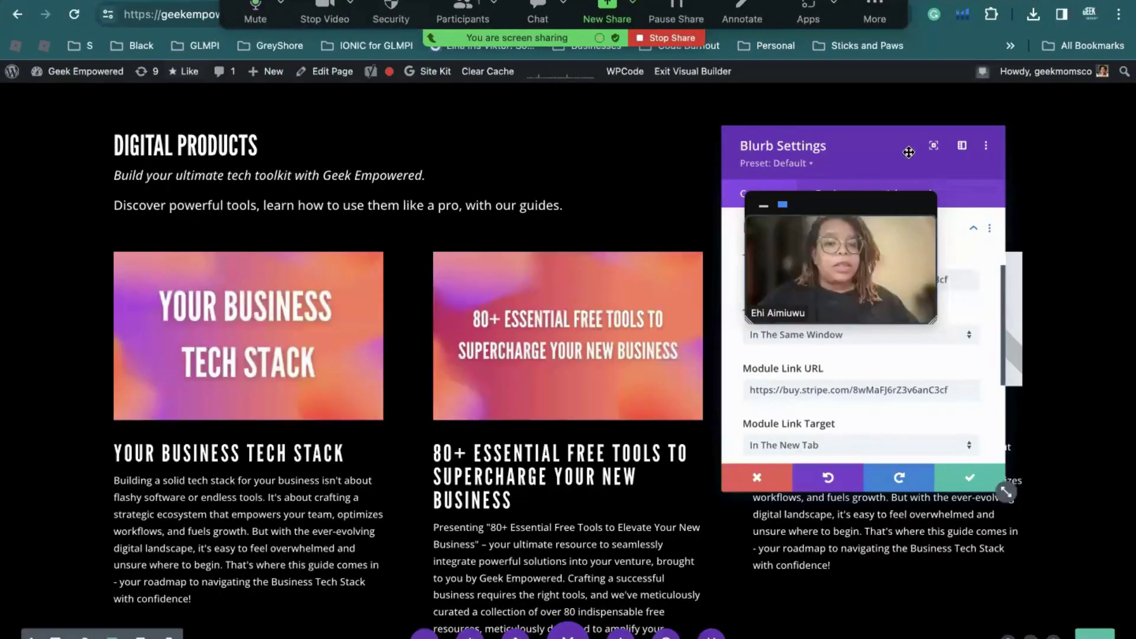
left_click_drag(908, 153, 262, 206)
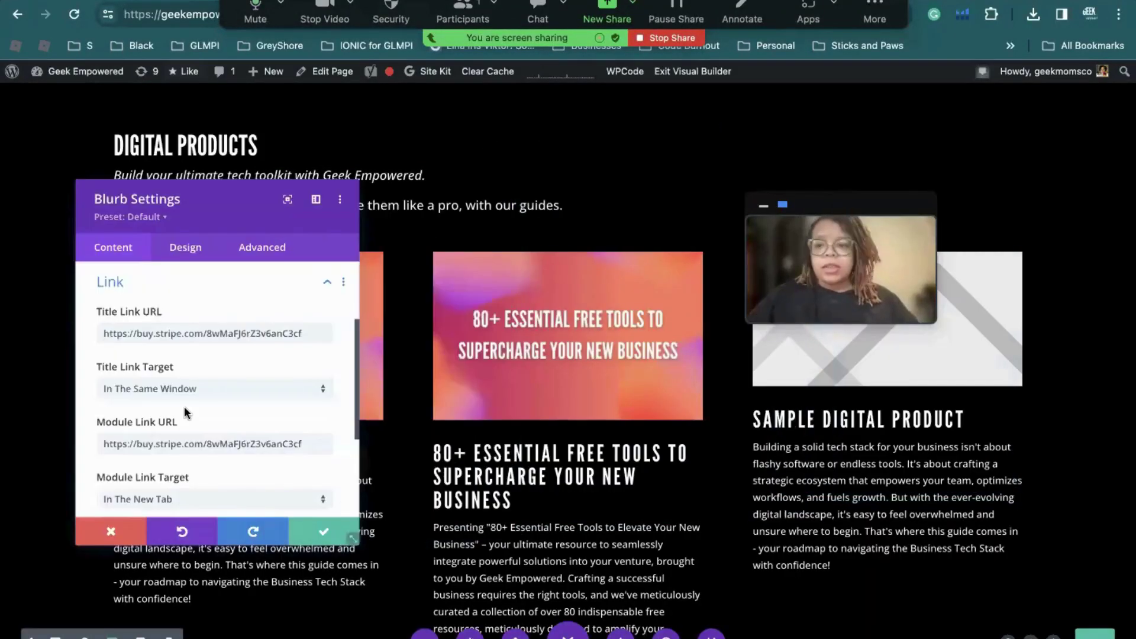
left_click(346, 540)
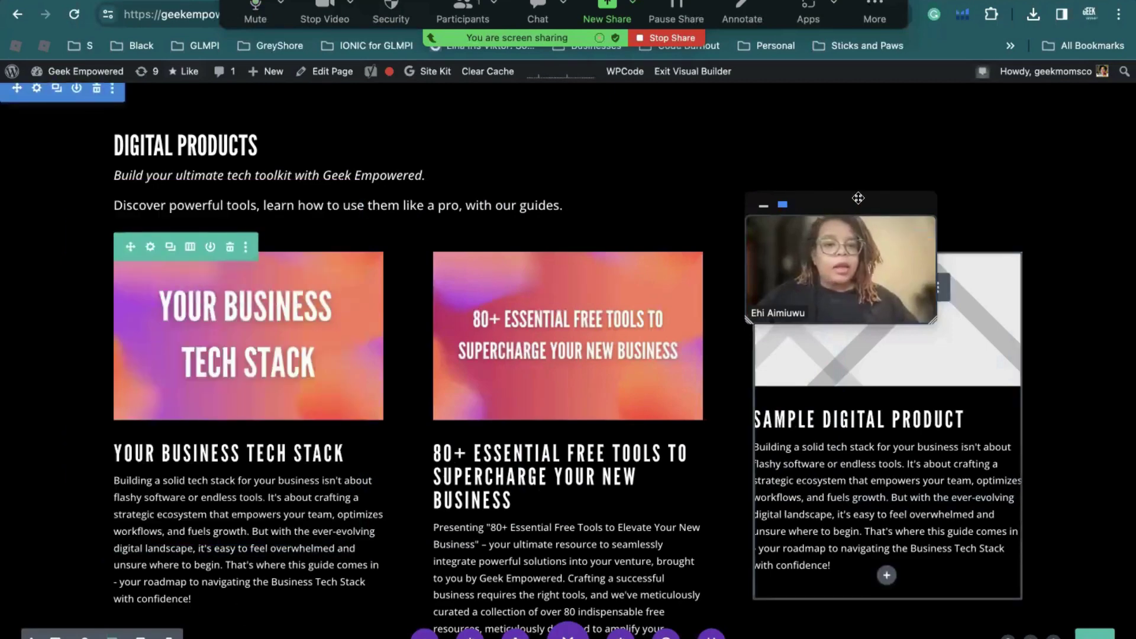
Paste the Stripe checkout link into the Sample Digital Product blurb's Title Link and Module Link URLs.
left_click_drag(858, 197, 612, 176)
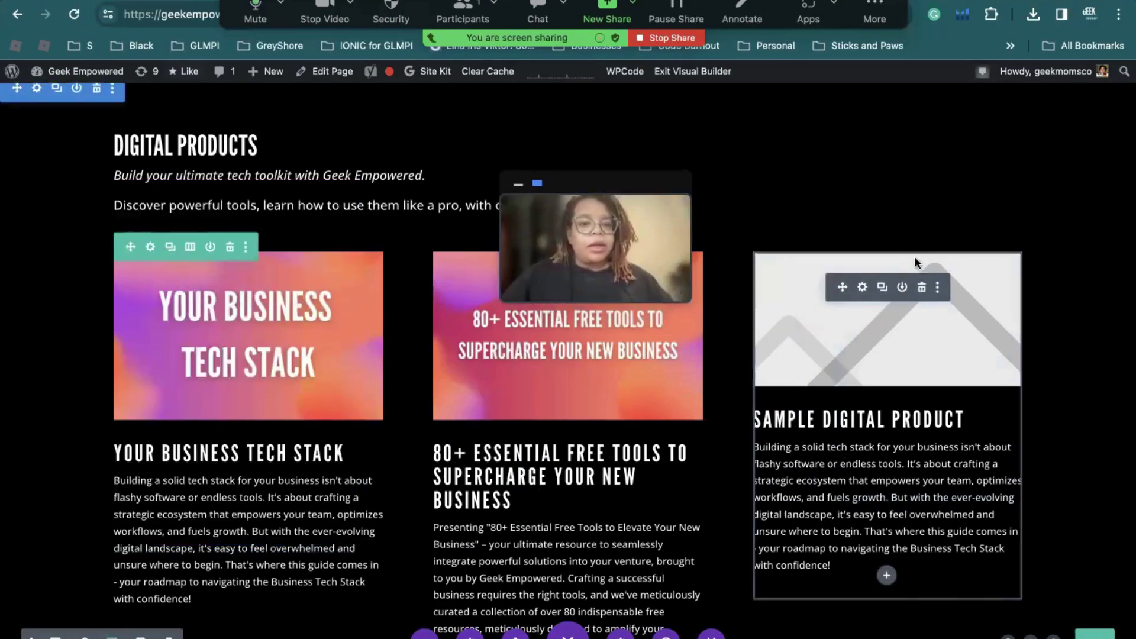
left_click(862, 287)
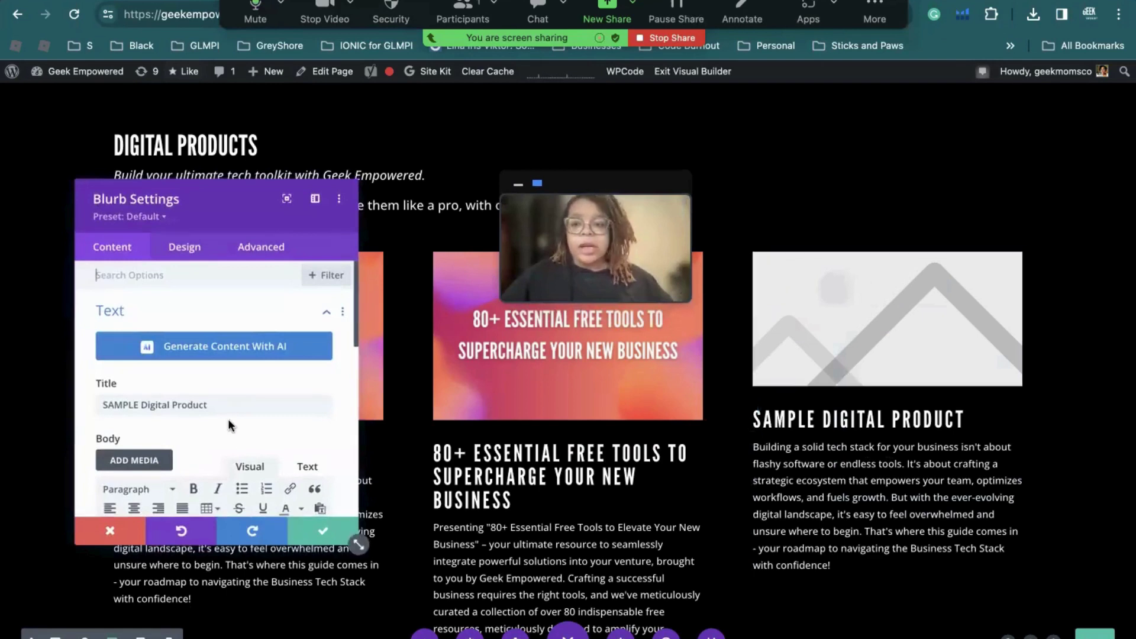
scroll(229, 419, "down", 3)
scroll(229, 419, "down", 5)
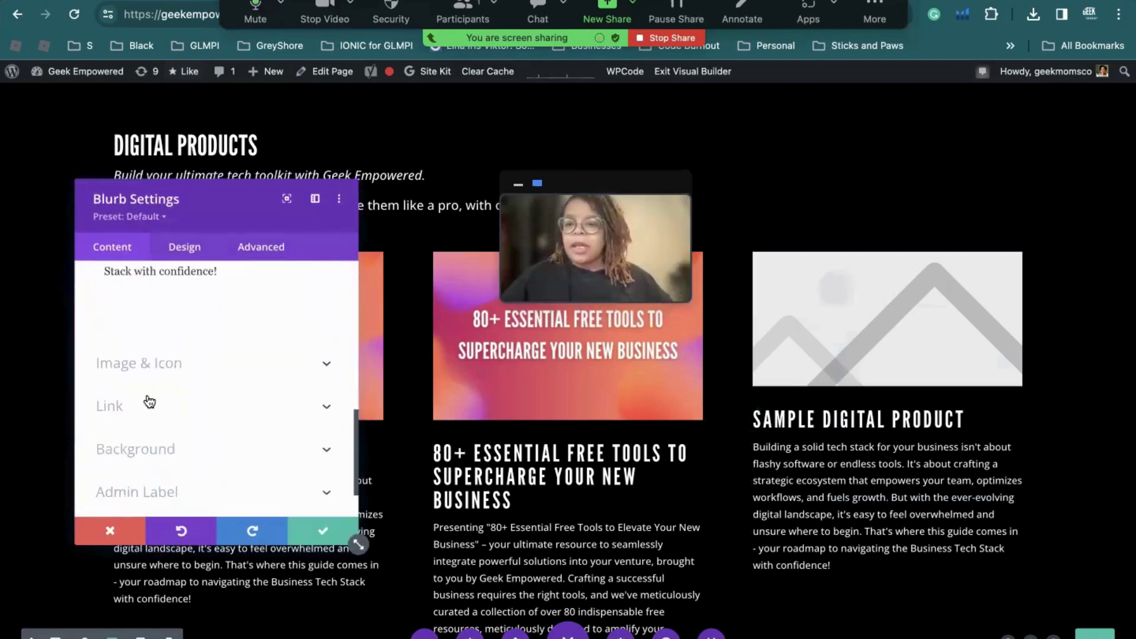
left_click(149, 403)
left_click(143, 334)
key("super+v")
left_click(131, 442)
key("super+v")
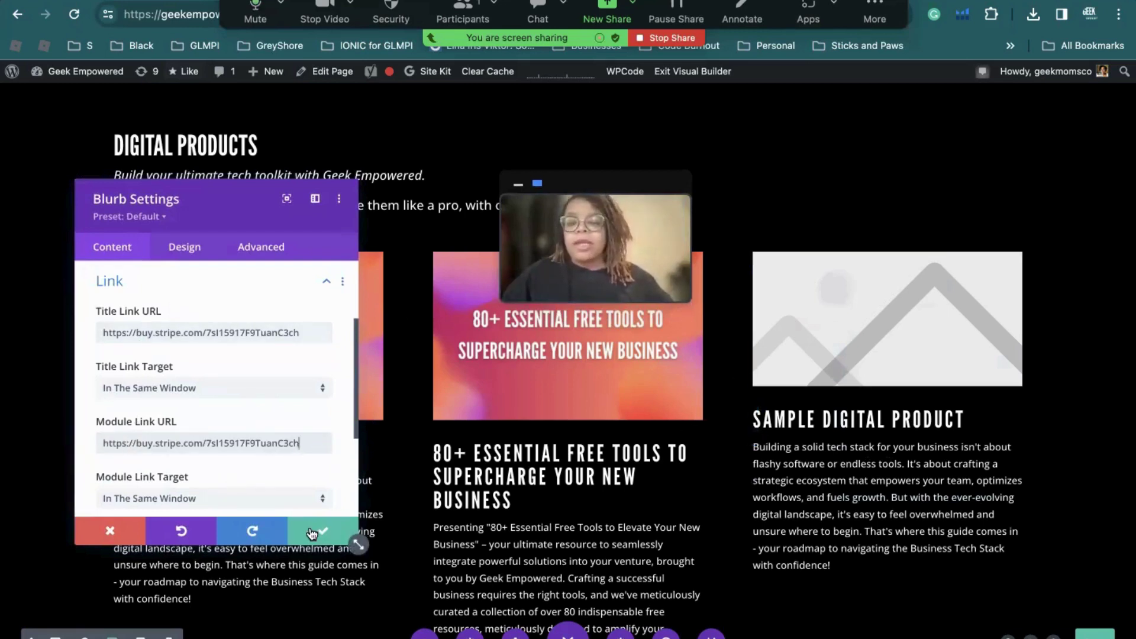
Review the blurb's settings and expand its Text section.
scroll(299, 430, "down", 5)
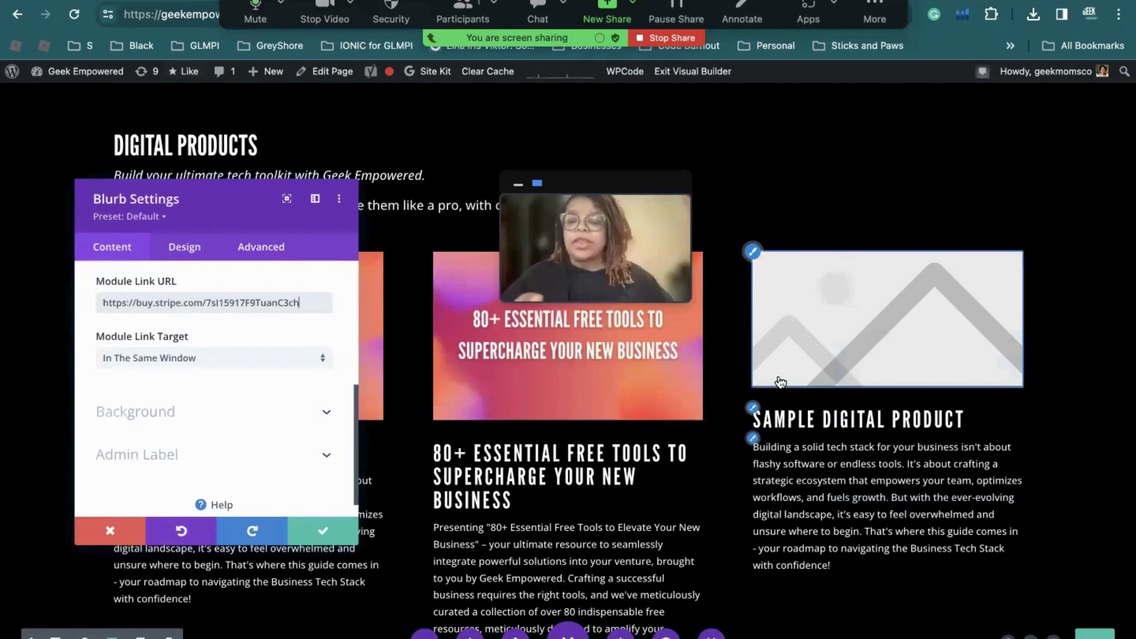
scroll(236, 367, "up", 2)
scroll(239, 371, "up", 3)
scroll(230, 392, "down", 1)
scroll(231, 391, "up", 1)
left_click(187, 317)
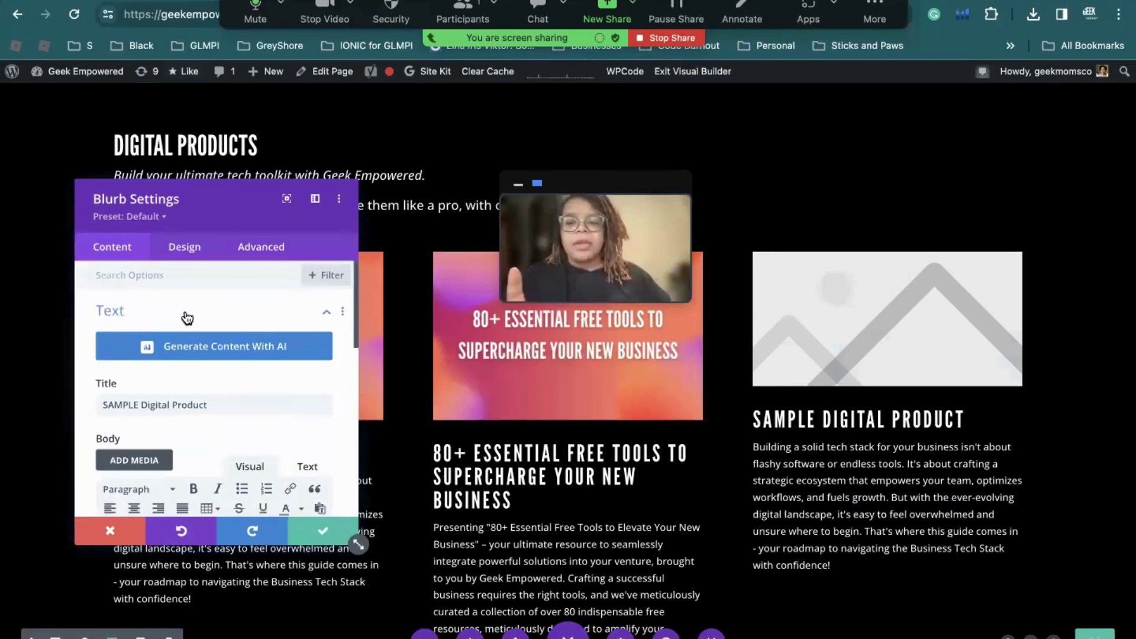
Retitle the blurb 'Choosing Your Martech Stack Worksheet' using the product name copied from Stripe.
key("ctrl+Tab")
triple_click(336, 153)
left_click(586, 160)
left_click_drag(426, 173, 207, 153)
key("ctrl+shift+Tab")
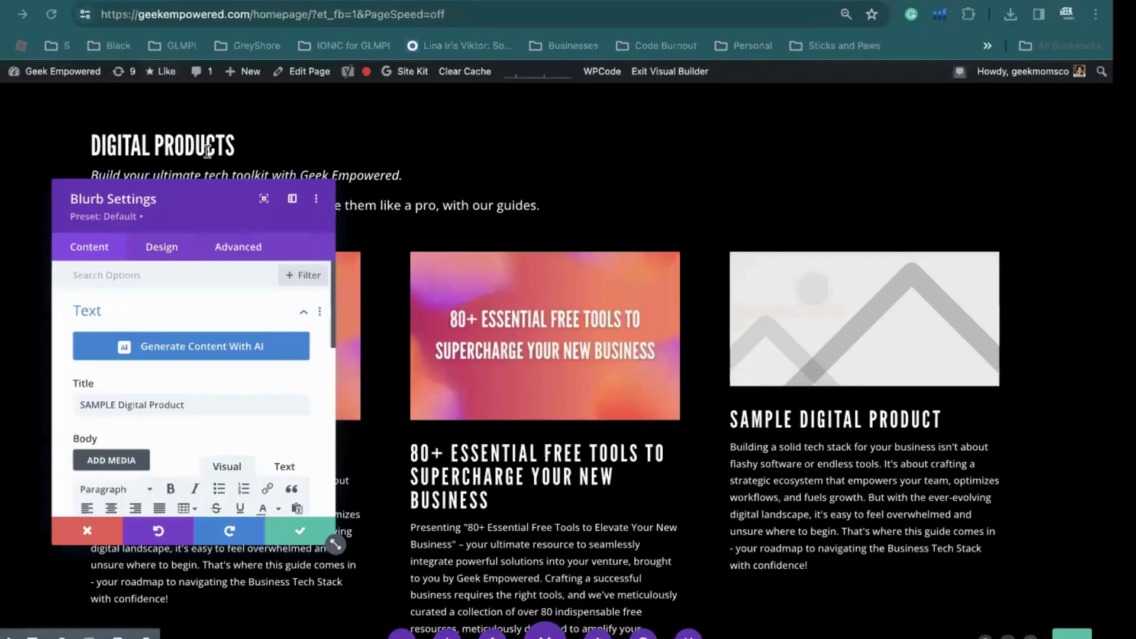
triple_click(172, 407)
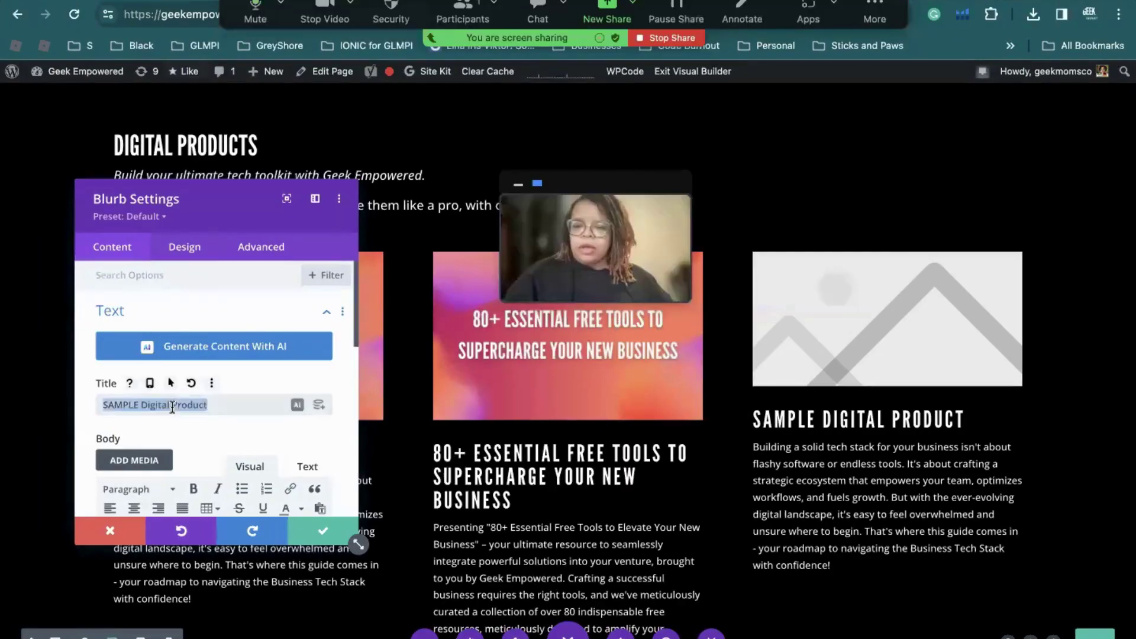
key("ctrl+v")
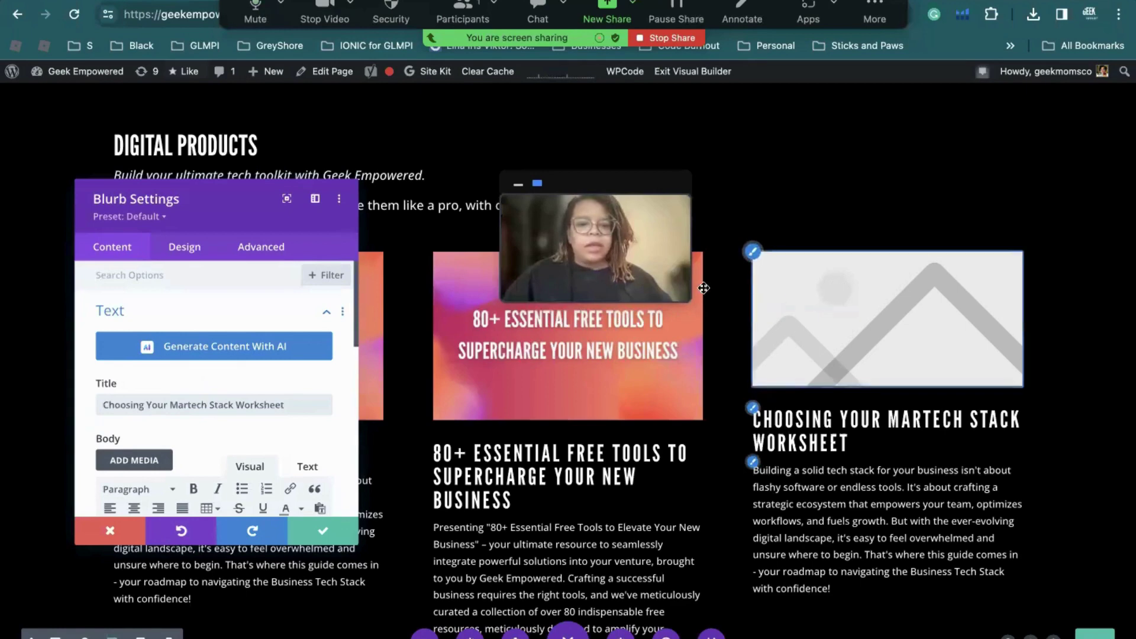
Upload Heading (2).png and set it as the blurb's image.
scroll(215, 427, "down", 6)
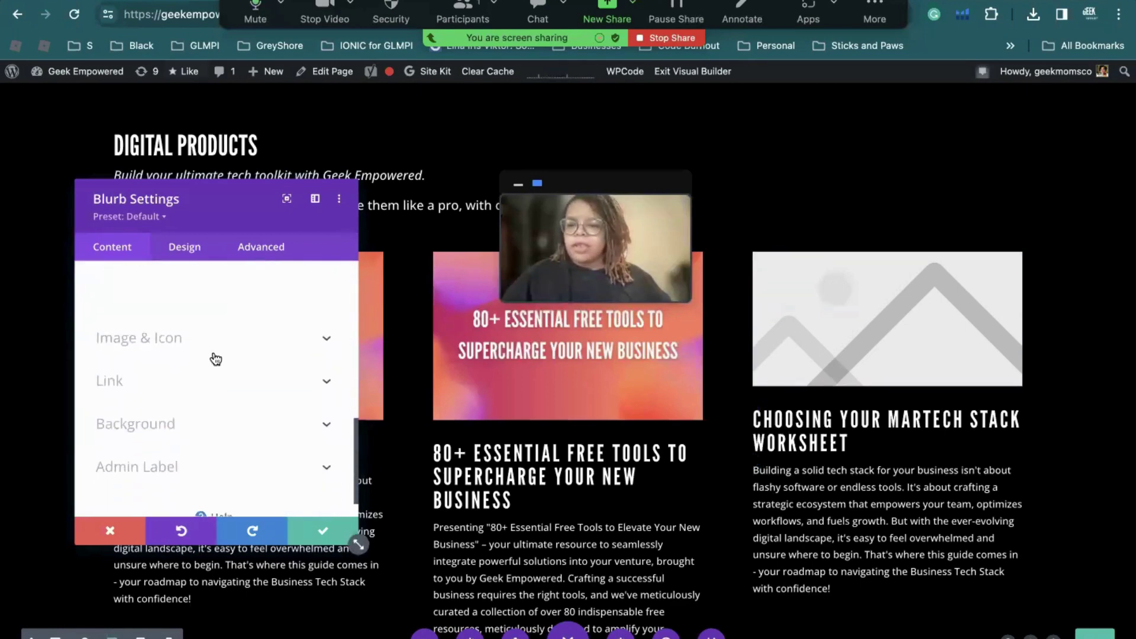
left_click(215, 338)
left_click(189, 420)
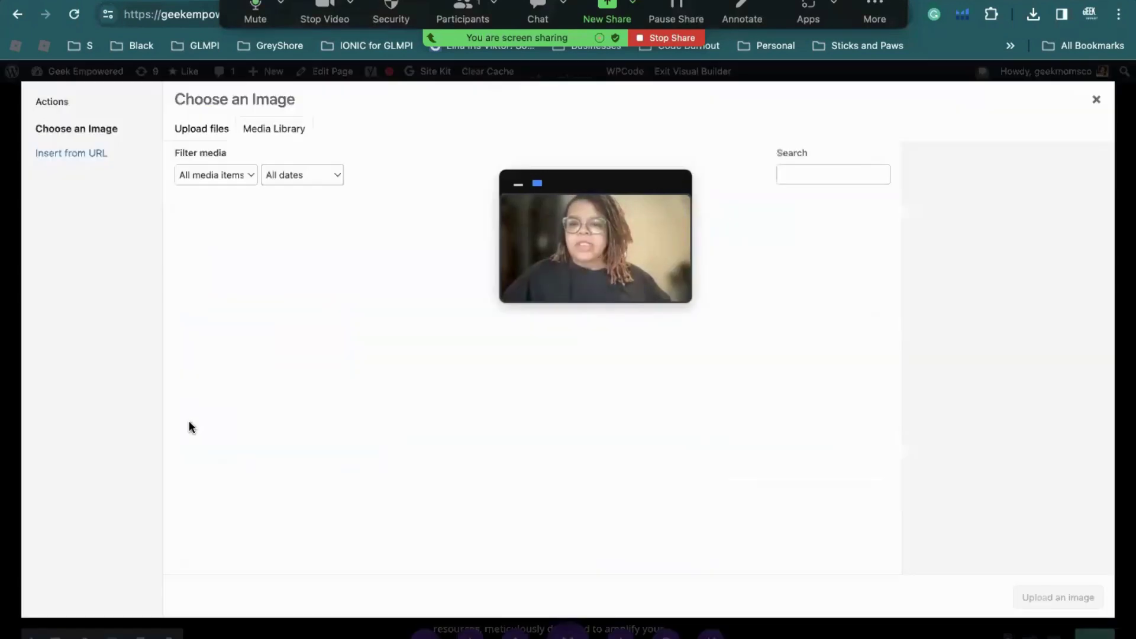
left_click(219, 132)
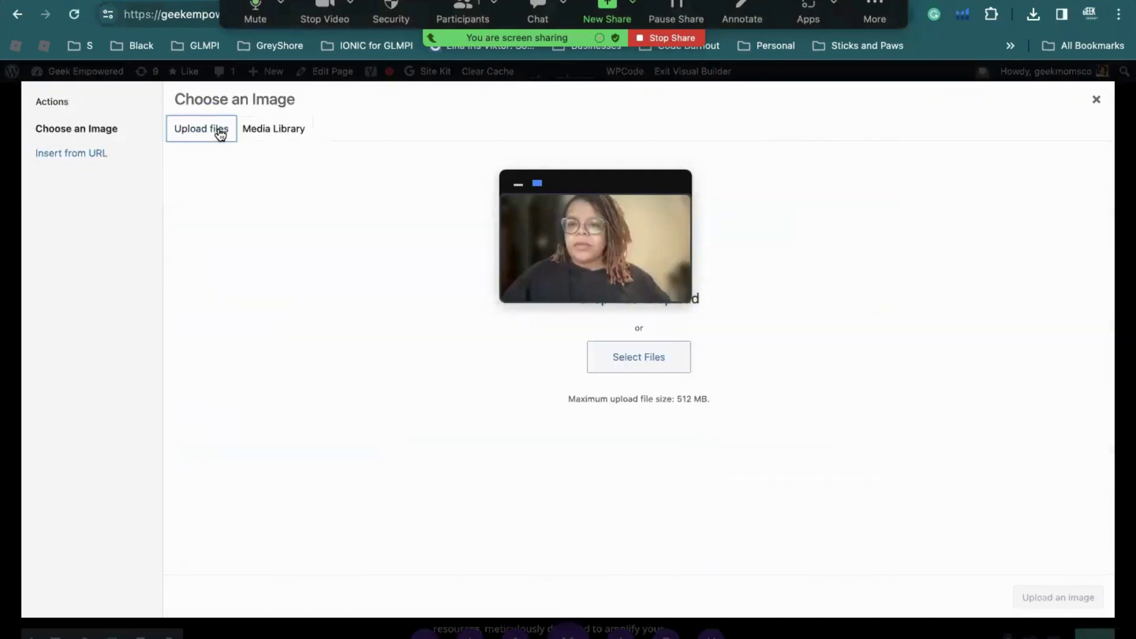
left_click(640, 358)
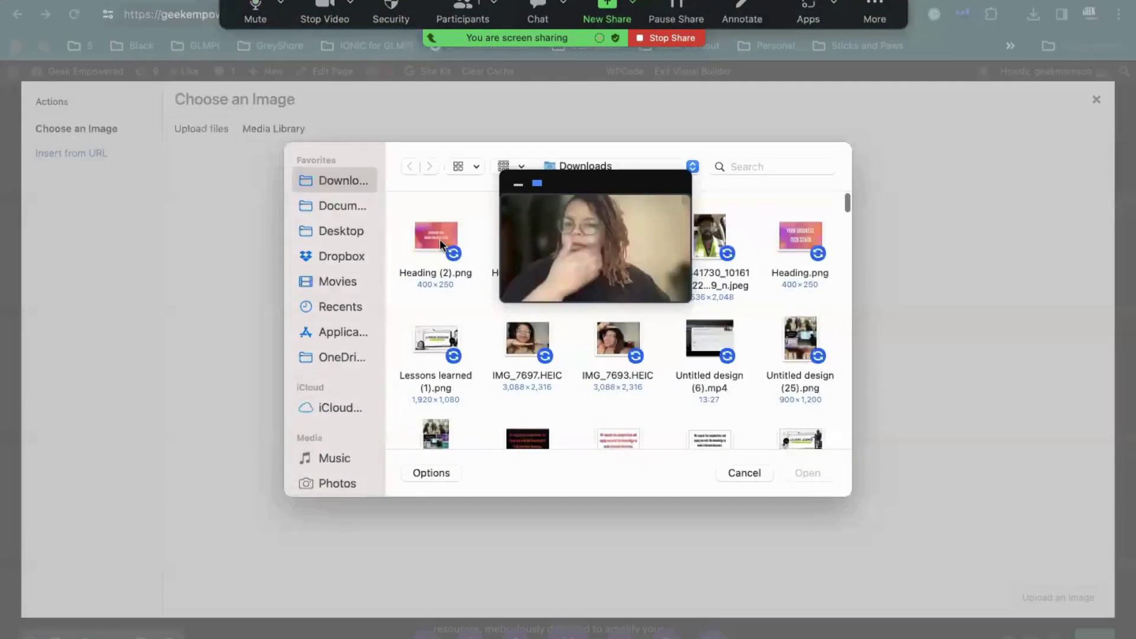
left_click(439, 239)
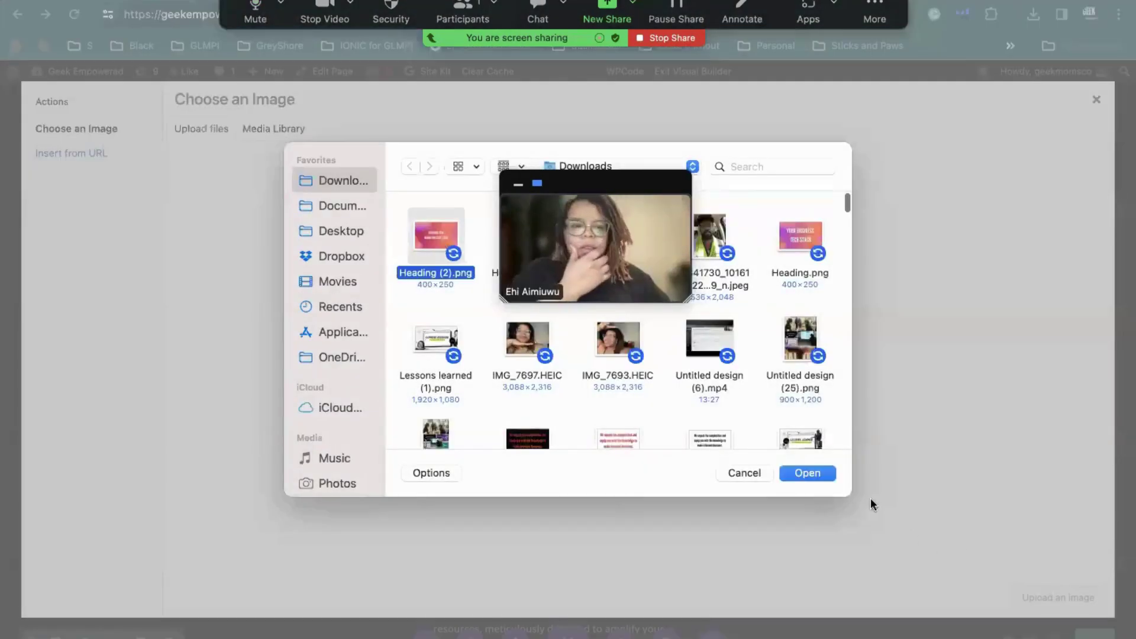
left_click(814, 471)
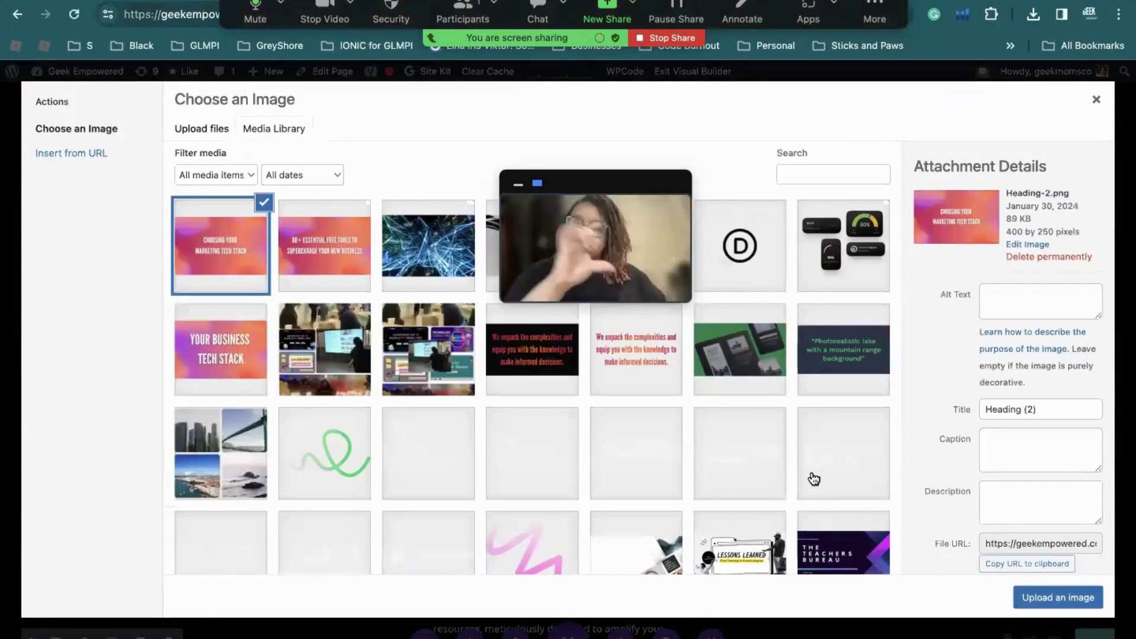
left_click(1075, 597)
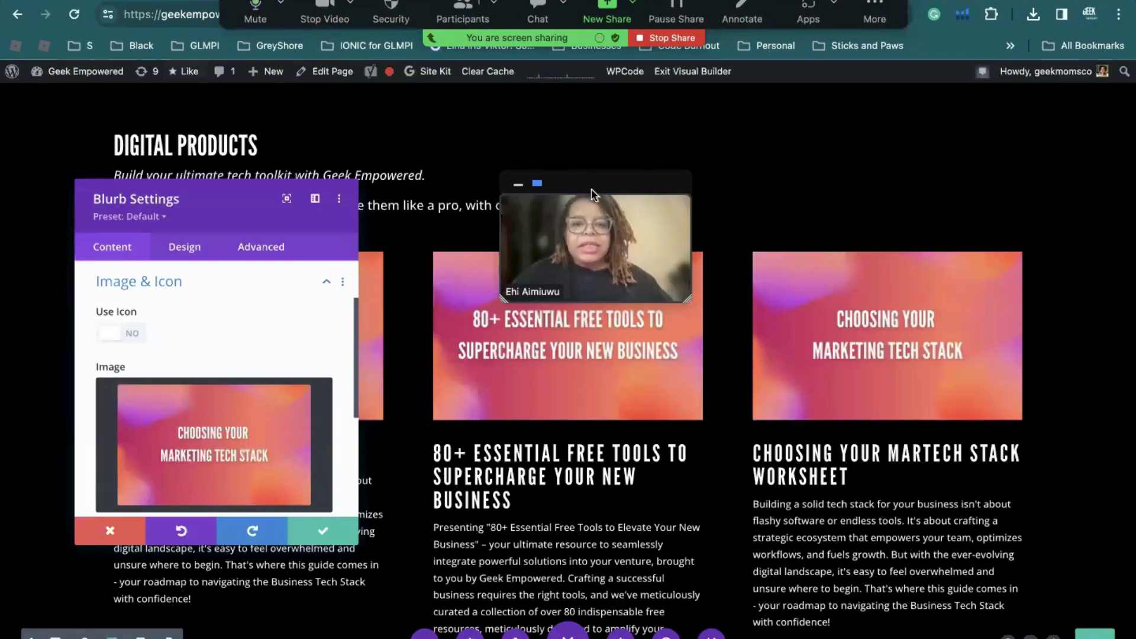
Check the three product cards, then select the 'Choosing Your Martech Stack Worksheet' heading.
left_click_drag(591, 189, 716, 82)
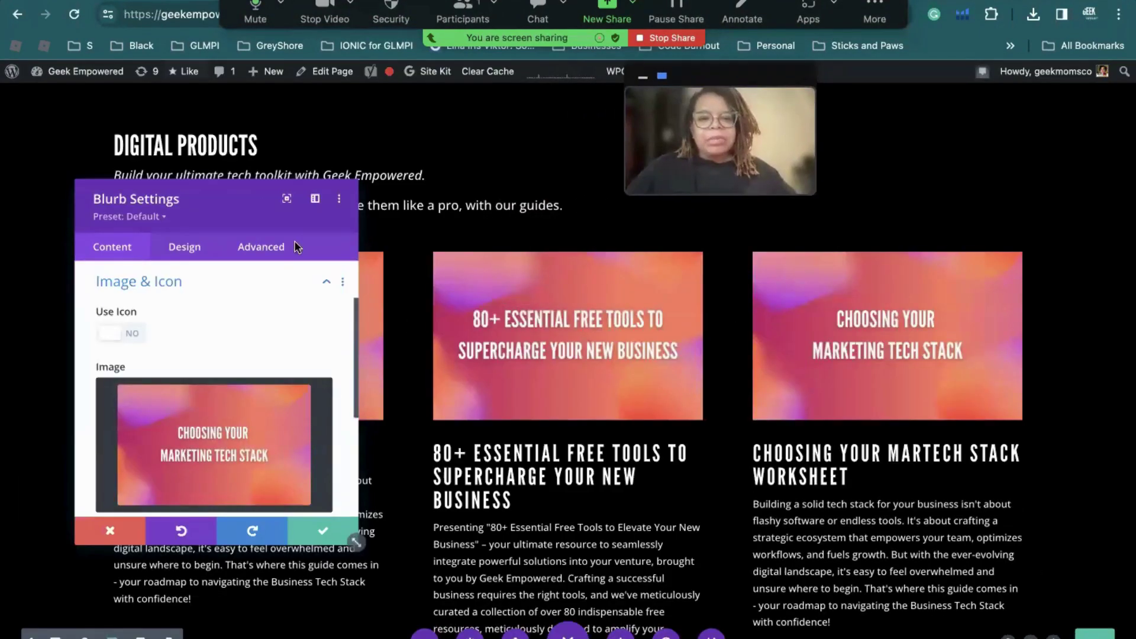
left_click_drag(272, 208, 394, 472)
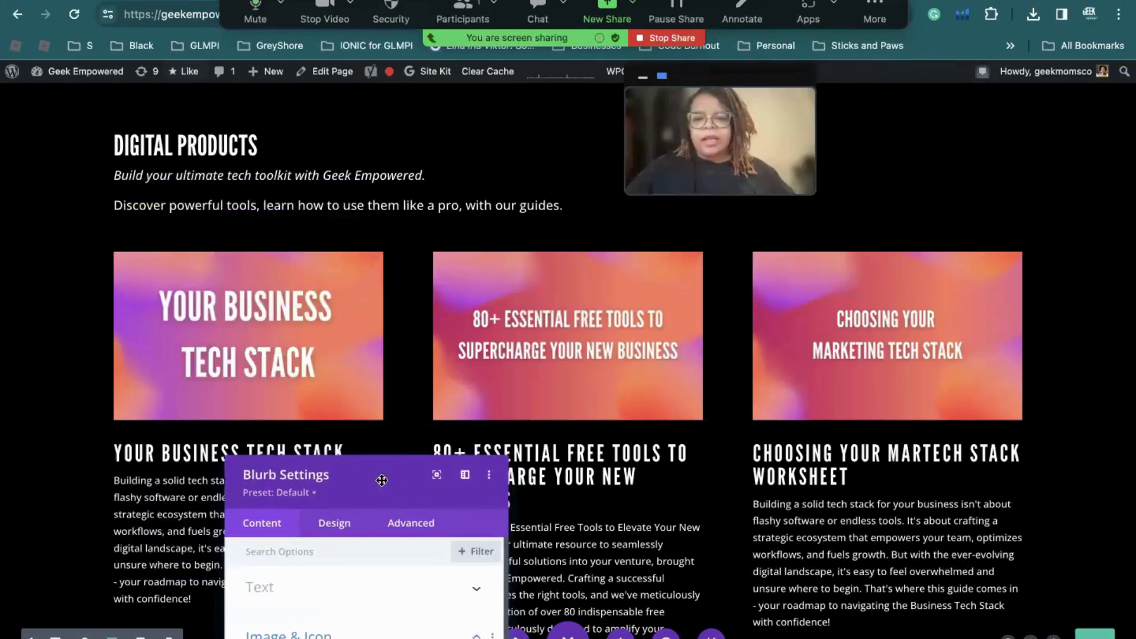
left_click_drag(382, 481, 419, 163)
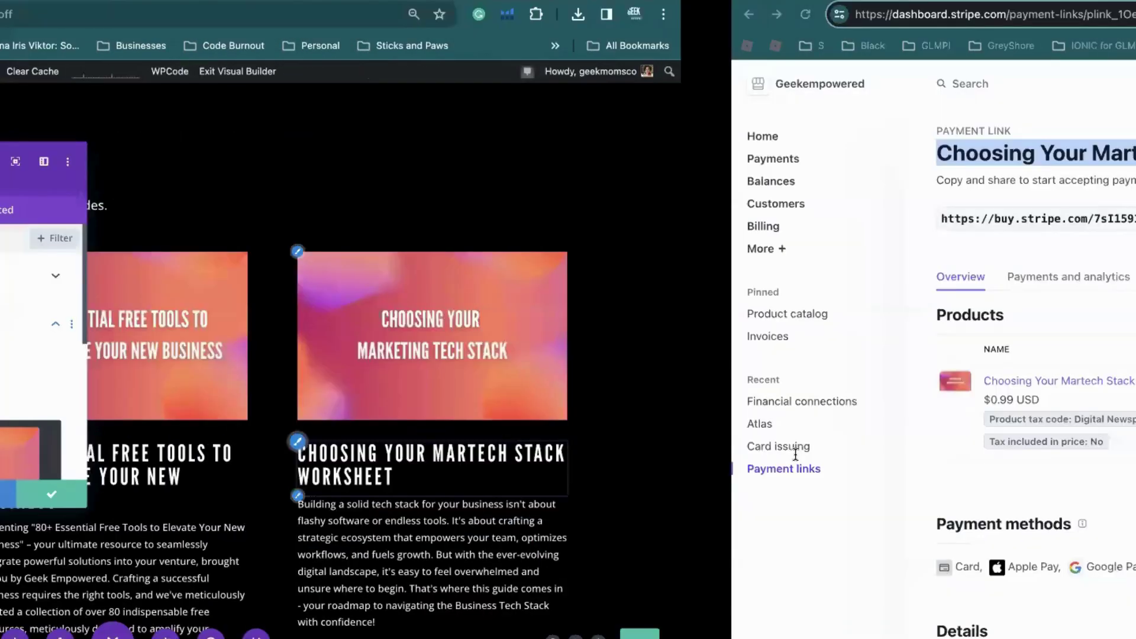
scroll(558, 387, "down", 6)
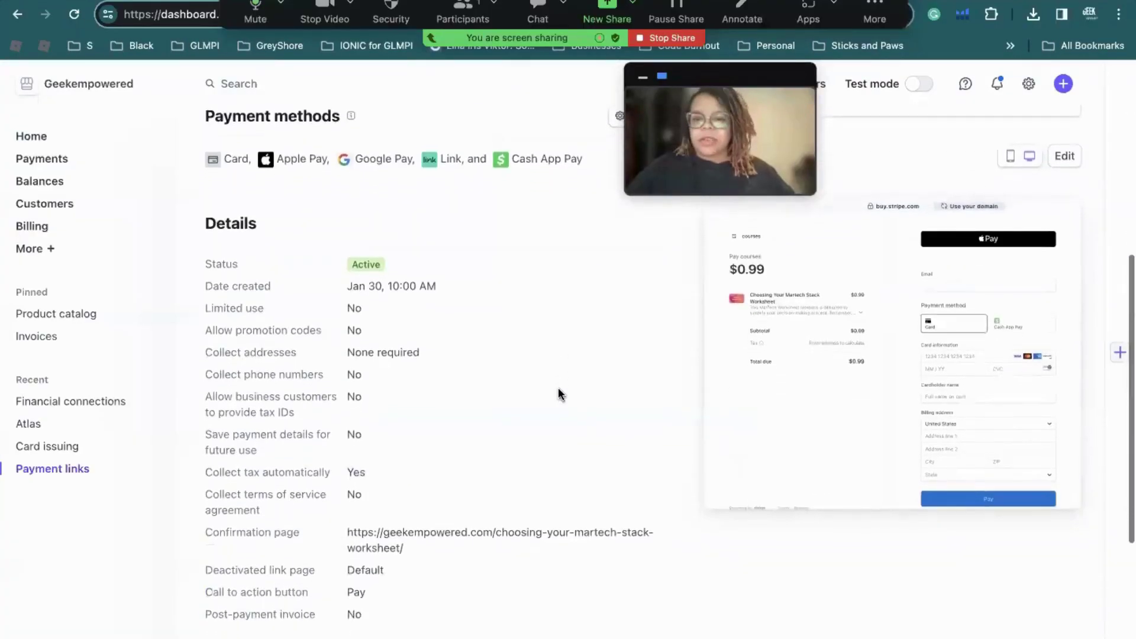
scroll(558, 387, "down", 6)
scroll(558, 386, "up", 6)
key("ctrl+Left")
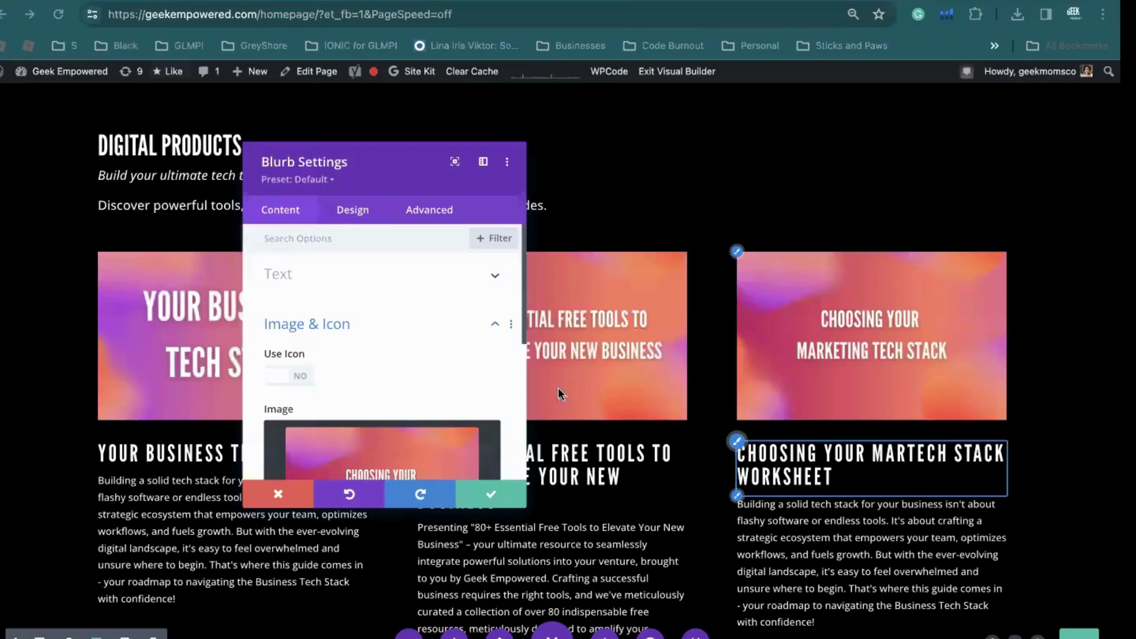
triple_click(817, 451)
key("ctrl+c")
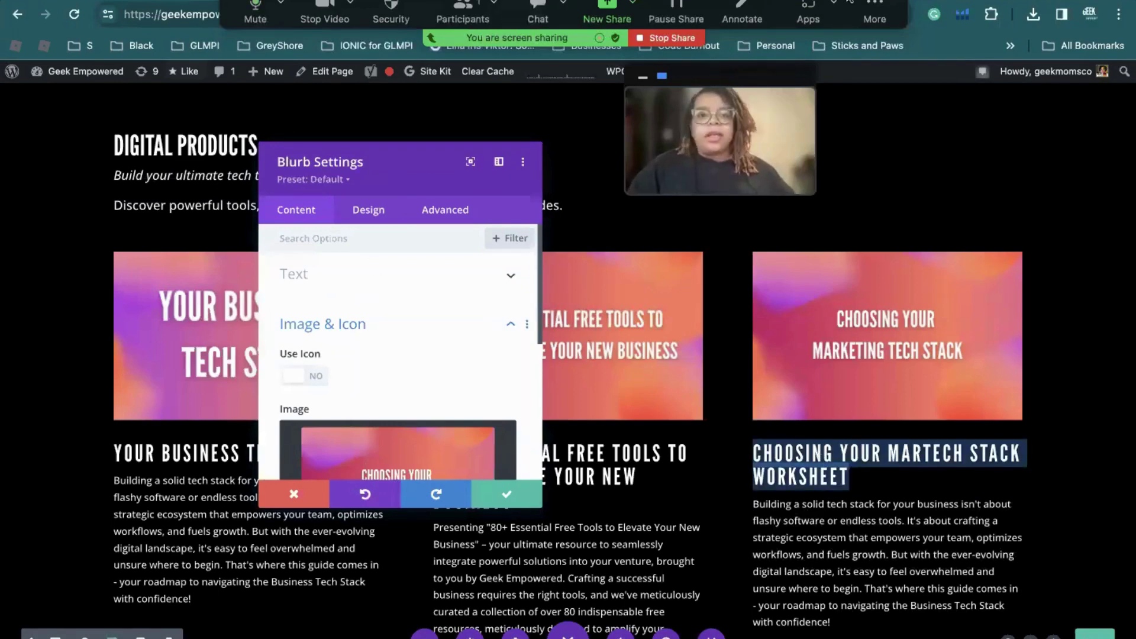
Open Google Bard in a new tab.
key("ctrl+t")
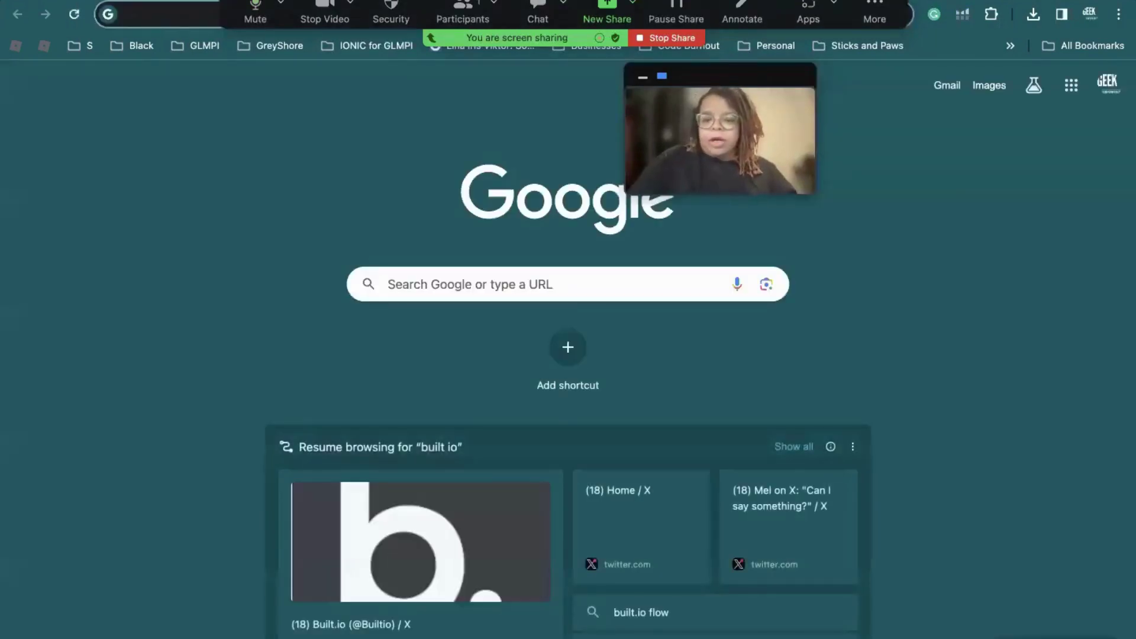
type("bard.googl")
key("Return")
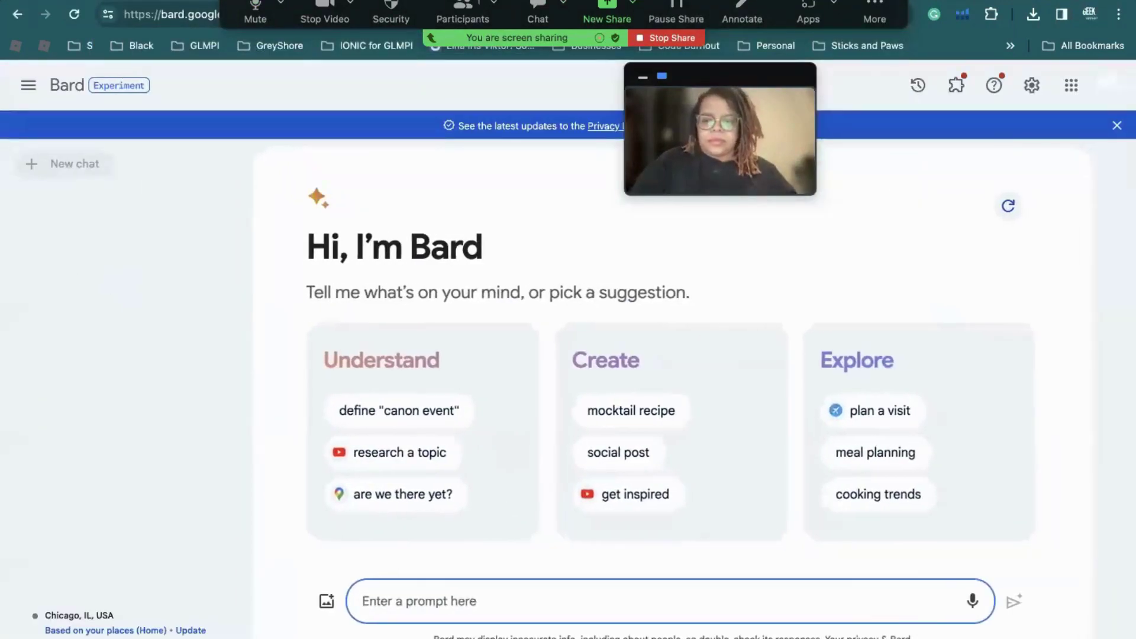
Ask Bard to describe the 'Choosing Your Martech Stack Worksheet' product and select its opening paragraph.
type("Give me a descrip")
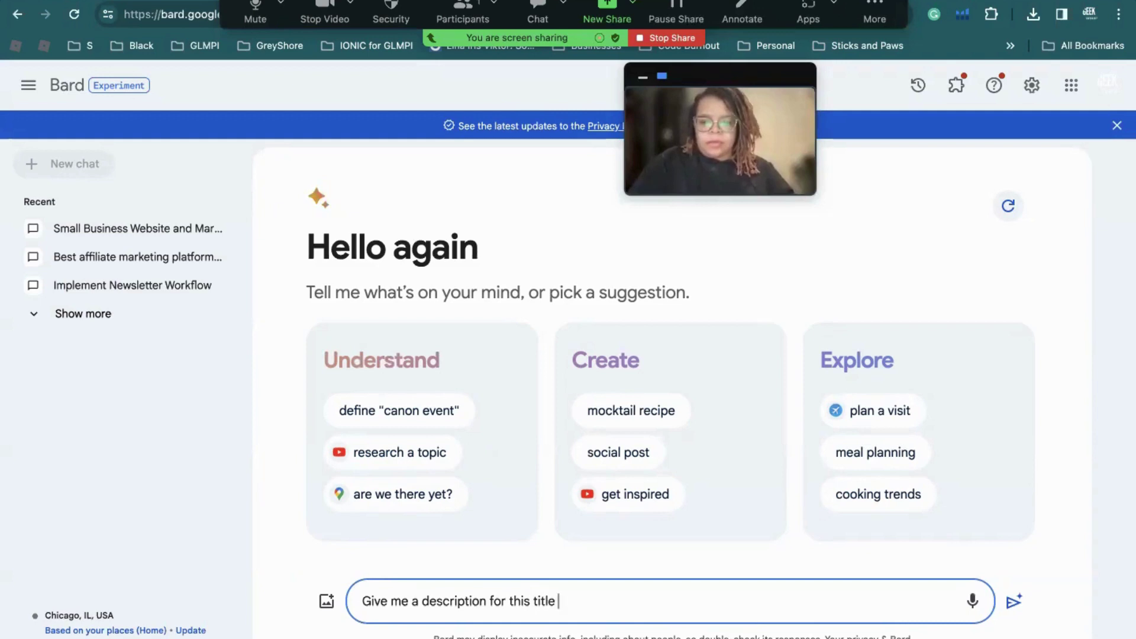
type("tion for this digital product")
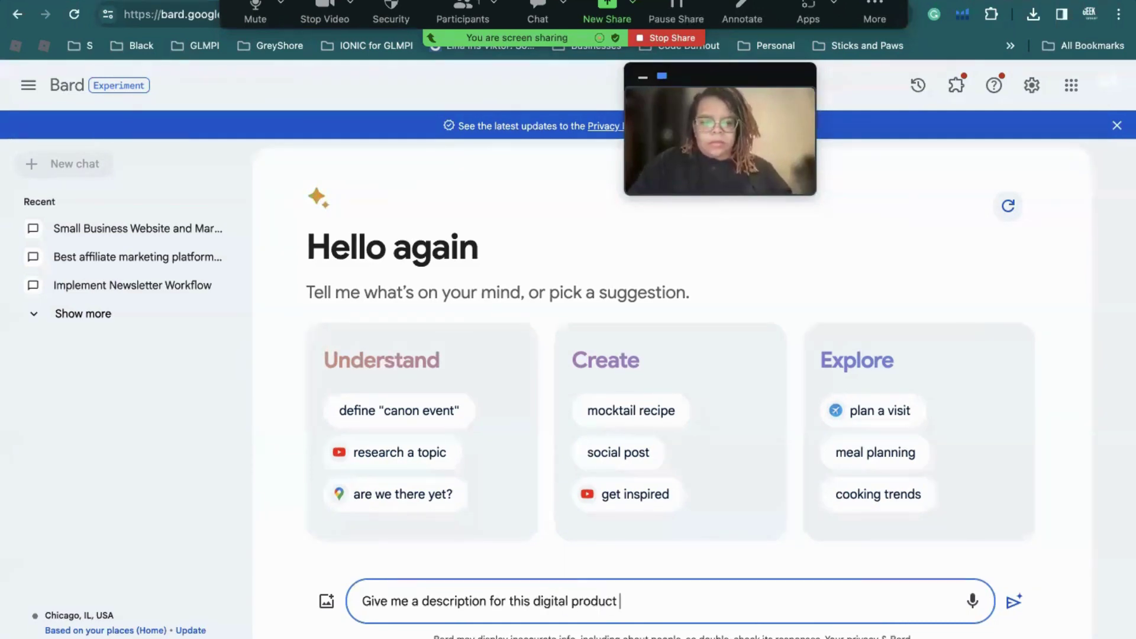
type(" \"")
key("ctrl+v")
type("\"")
key("Return")
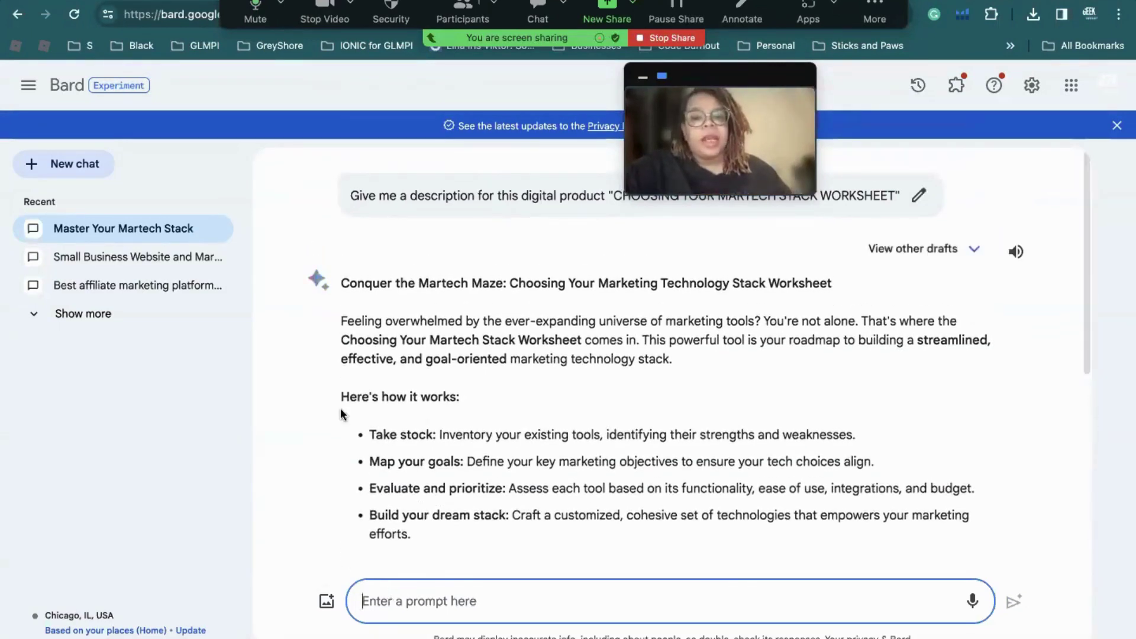
triple_click(419, 346)
key("ctrl+c")
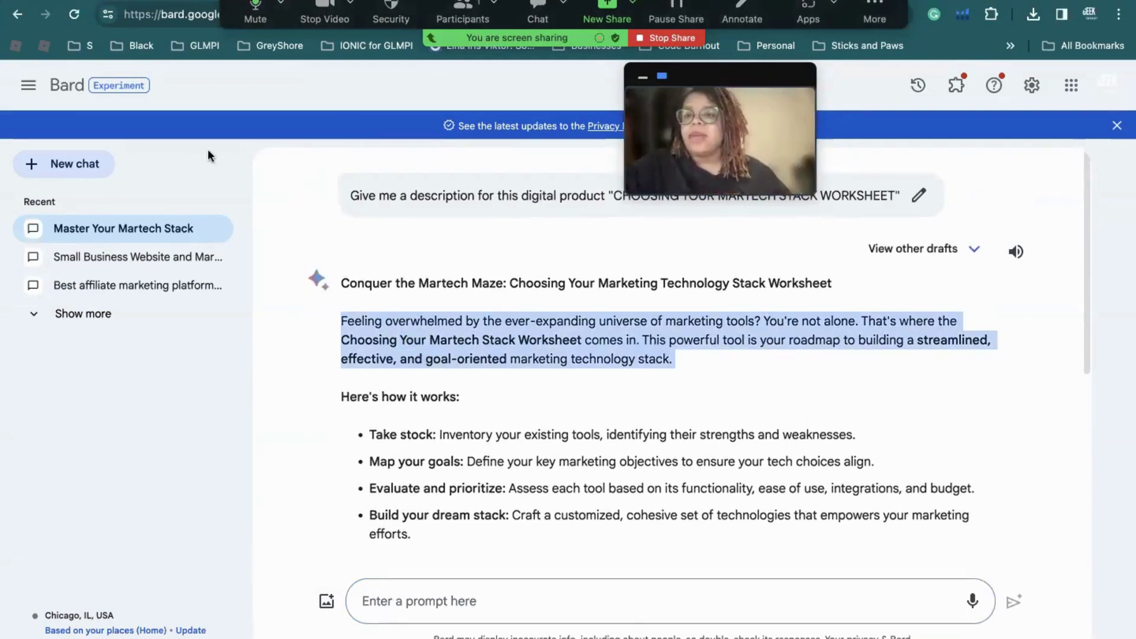
Replace the worksheet blurb's description with Bard's paragraph and save the blurb.
left_click(115, 1)
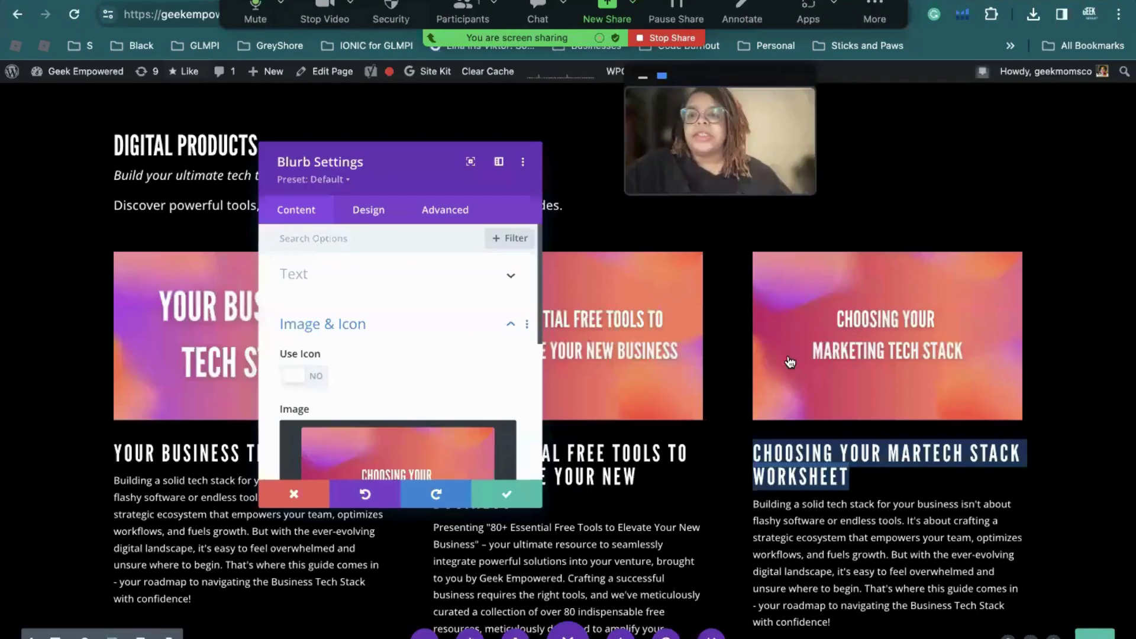
triple_click(814, 521)
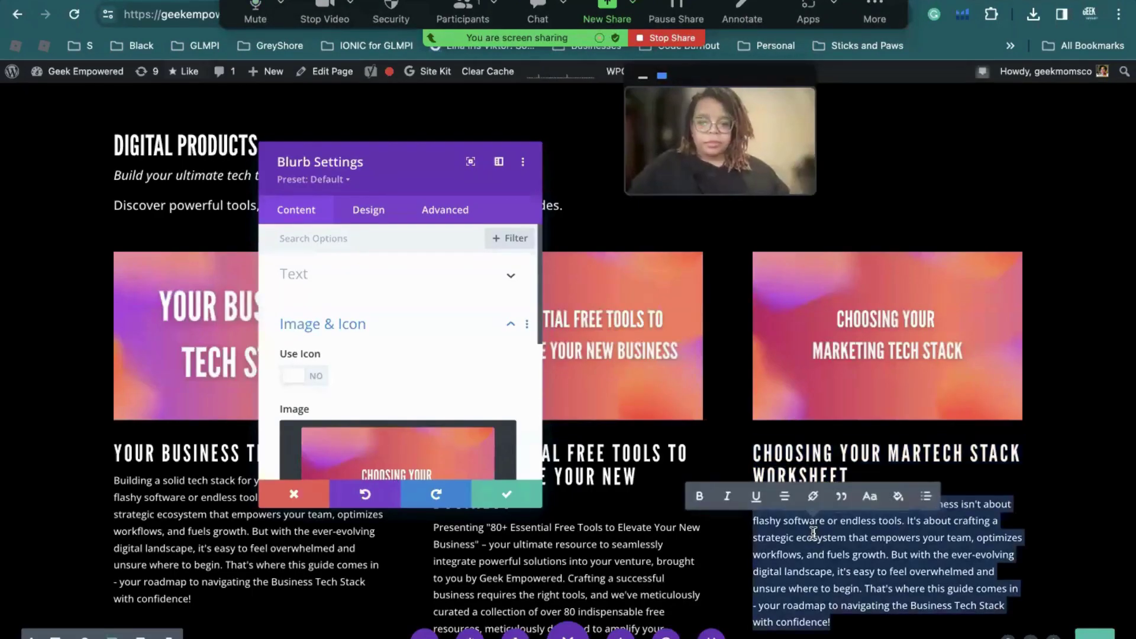
key("ctrl+v")
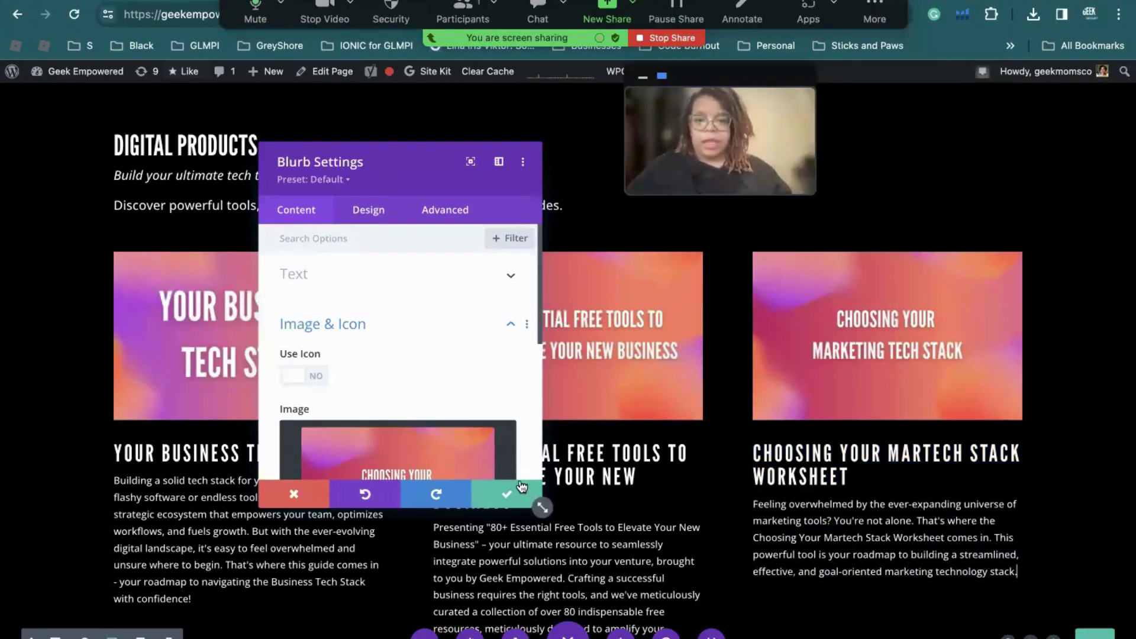
left_click(524, 499)
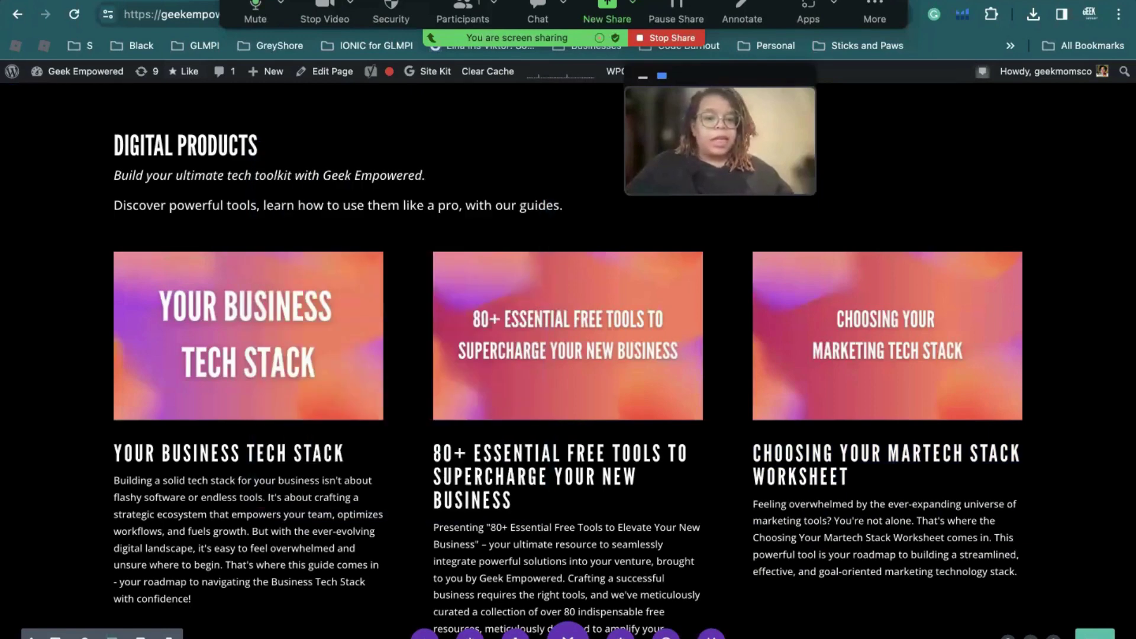
Exit the Visual Builder and scroll through the live homepage.
scroll(367, 194, "down", 10)
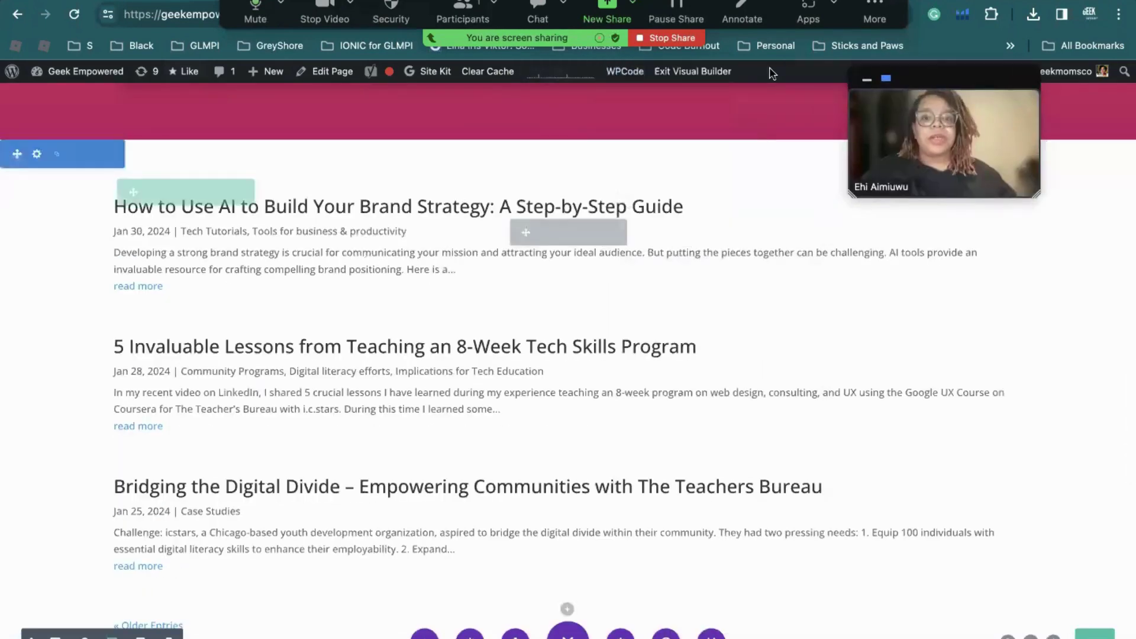
left_click(690, 71)
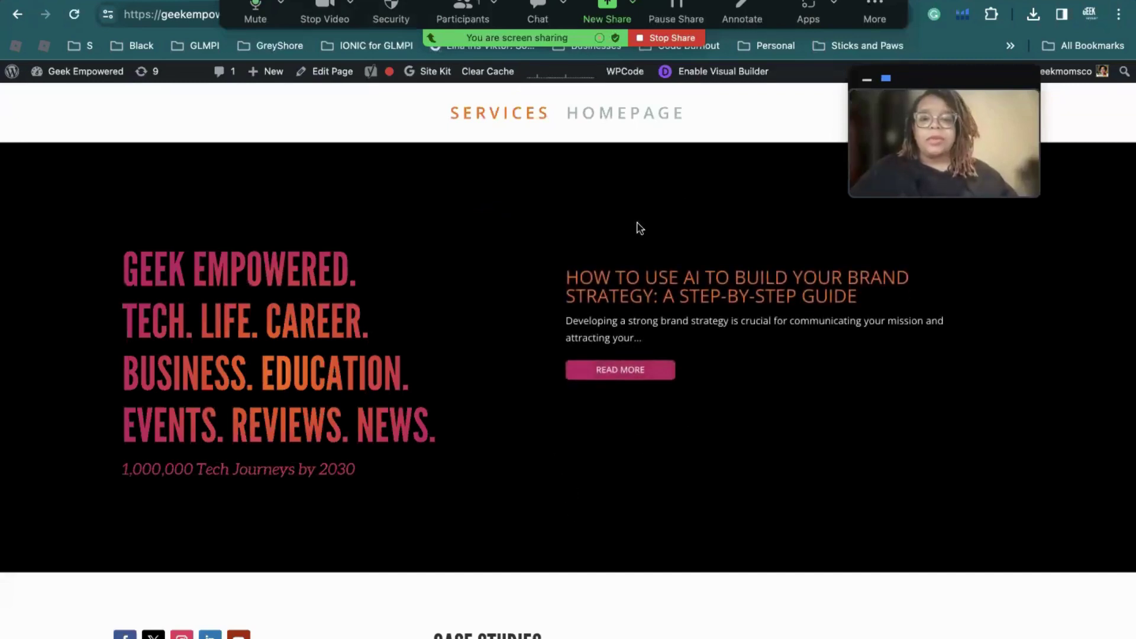
scroll(647, 384, "down", 1)
scroll(648, 384, "up", 1)
scroll(648, 384, "down", 2)
scroll(647, 383, "down", 5)
scroll(646, 380, "up", 6)
scroll(609, 385, "down", 8)
scroll(608, 380, "down", 15)
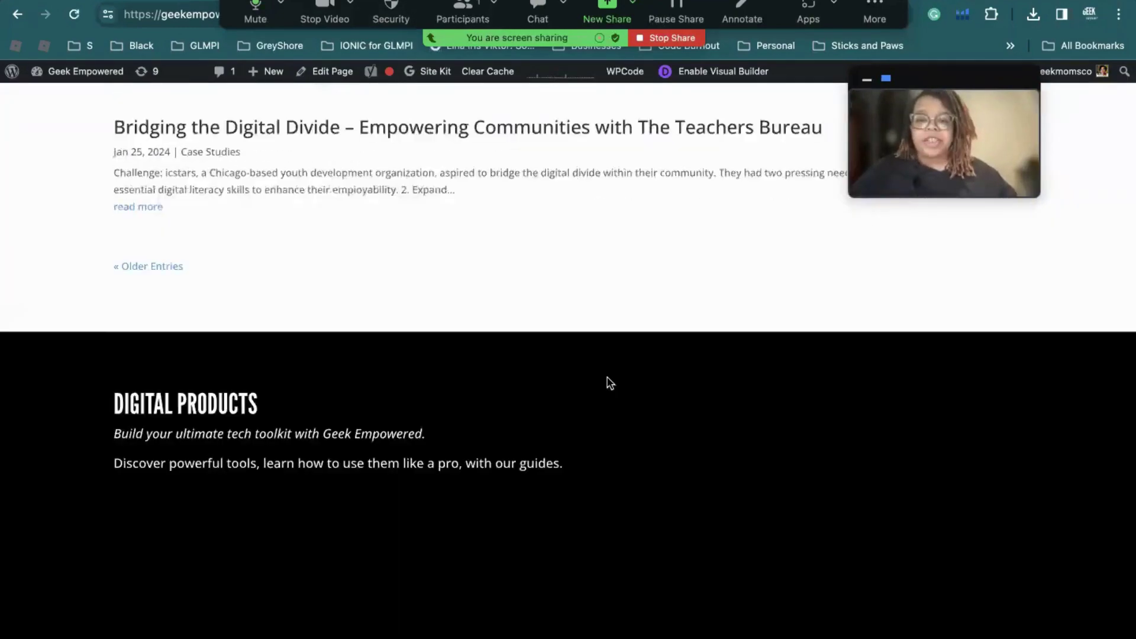
scroll(596, 374, "up", 3)
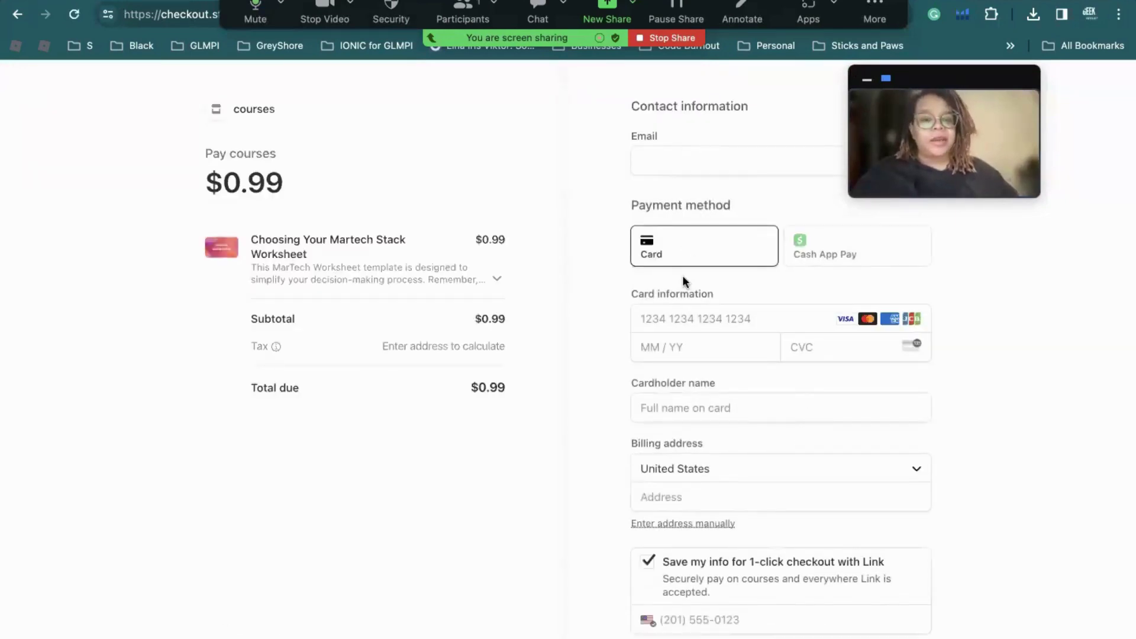
Scroll through the $0.99 Stripe checkout, then switch to the site's worksheet page.
scroll(678, 462, "down", 3)
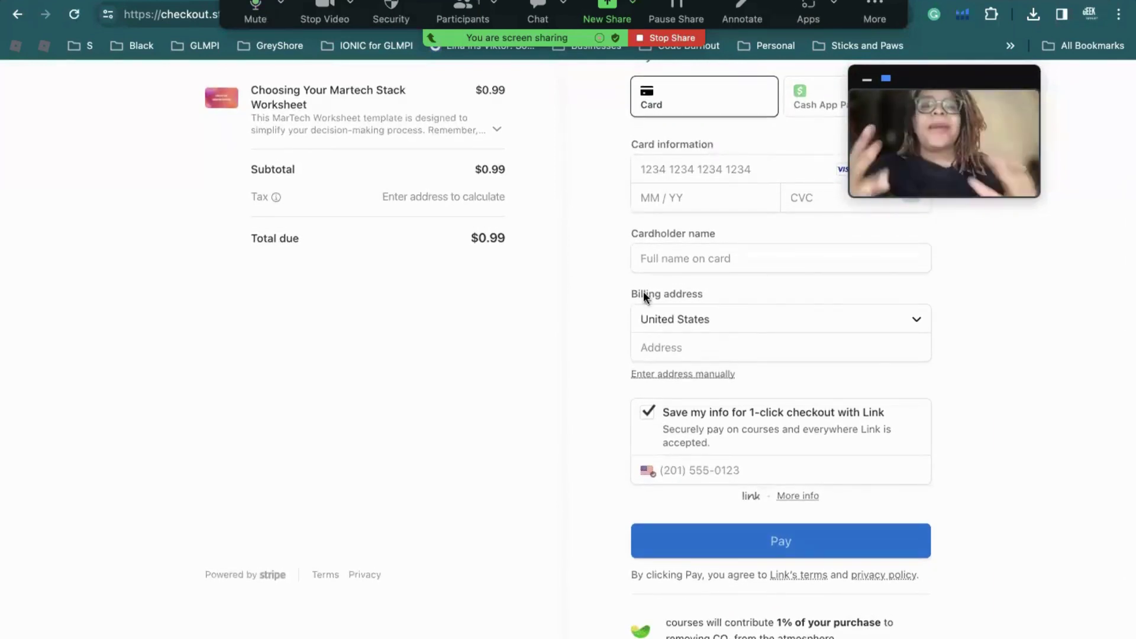
scroll(403, 248, "up", 3)
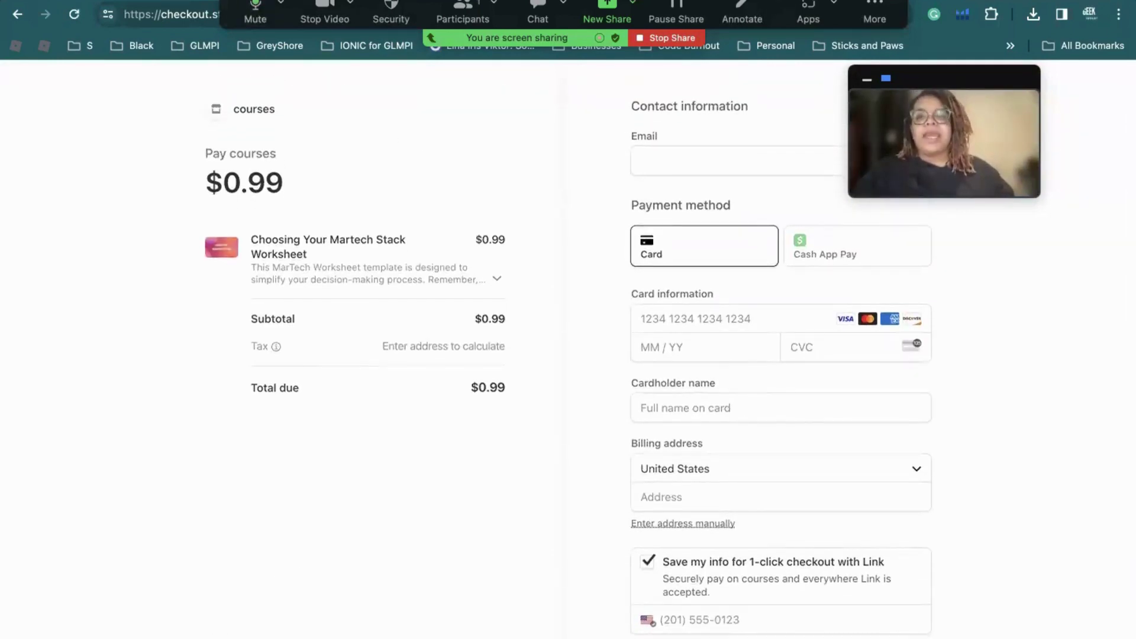
key("ctrl+Tab")
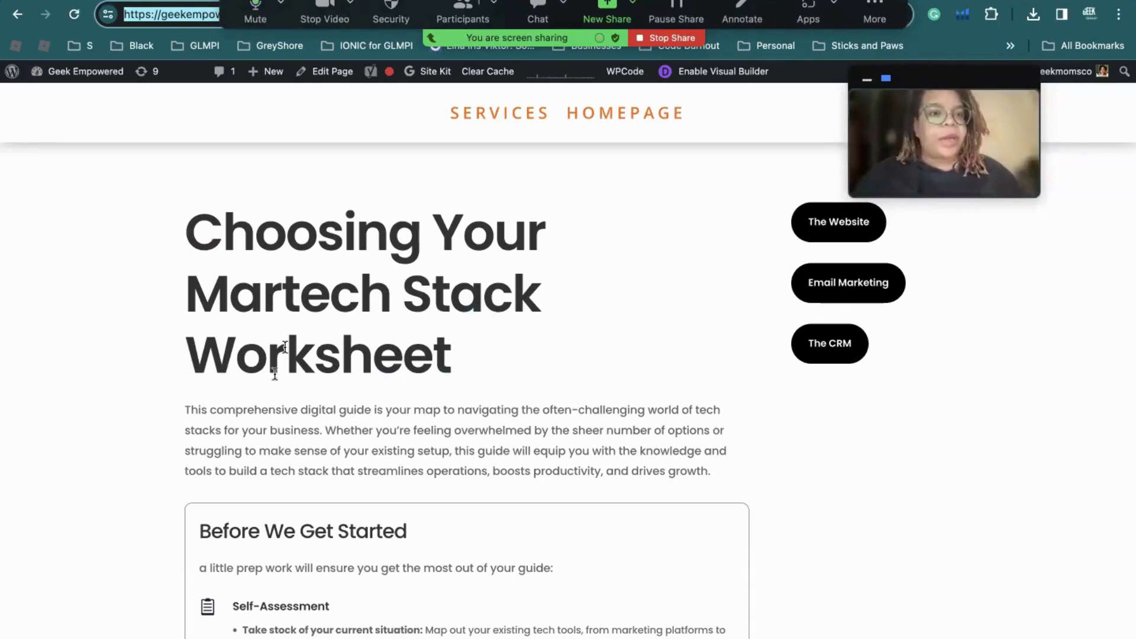
Swipe past the Stripe dashboard desktop to the Notion worksheet page.
key("ctrl+Right")
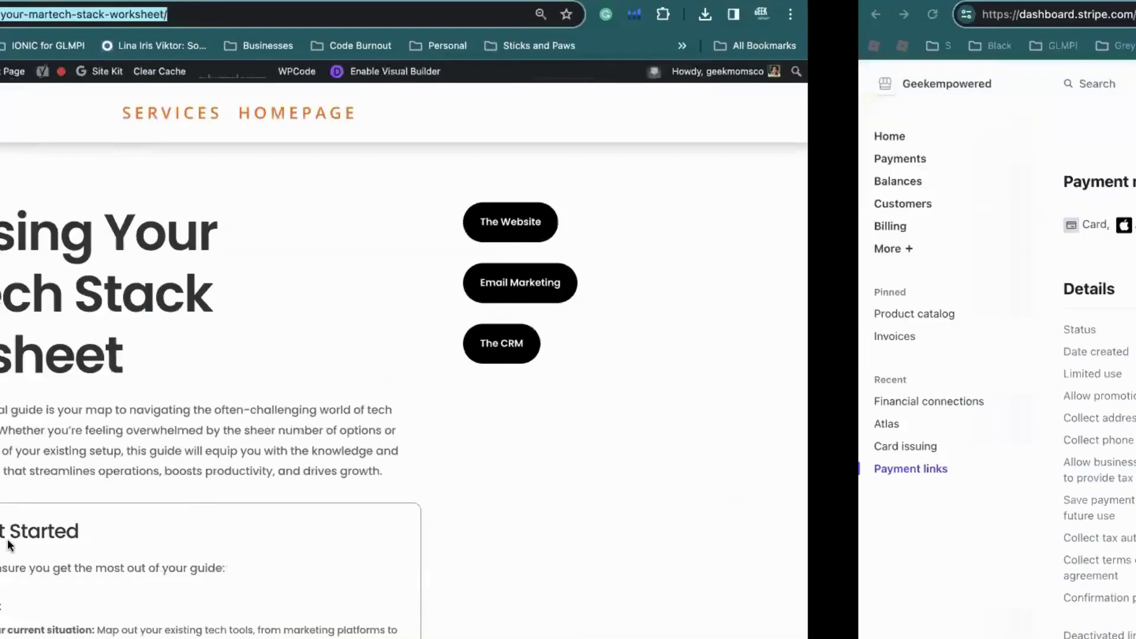
key("ctrl+Right")
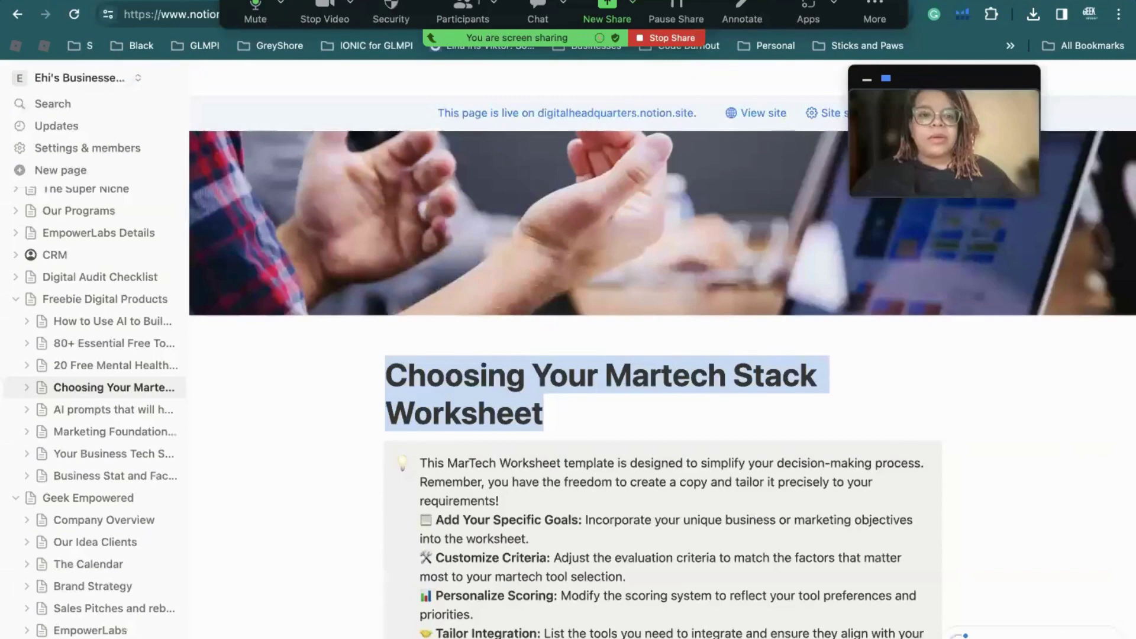
Switch to the public 80+ Essential Free Tools page and scroll through it.
key("ctrl+Tab")
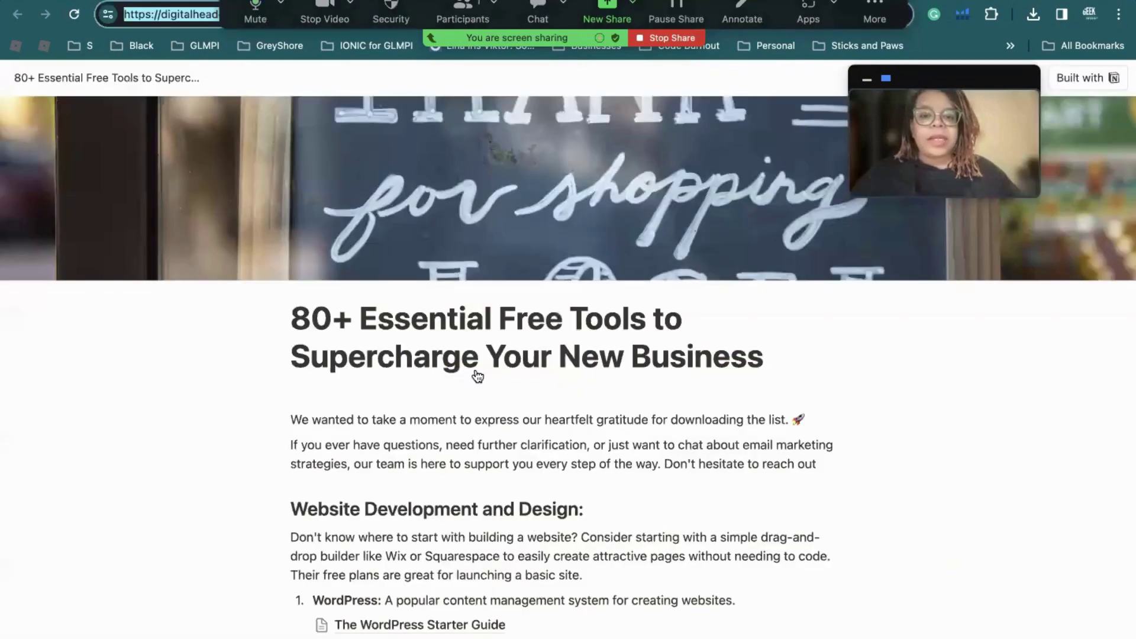
scroll(475, 375, "down", 10)
scroll(477, 375, "down", 20)
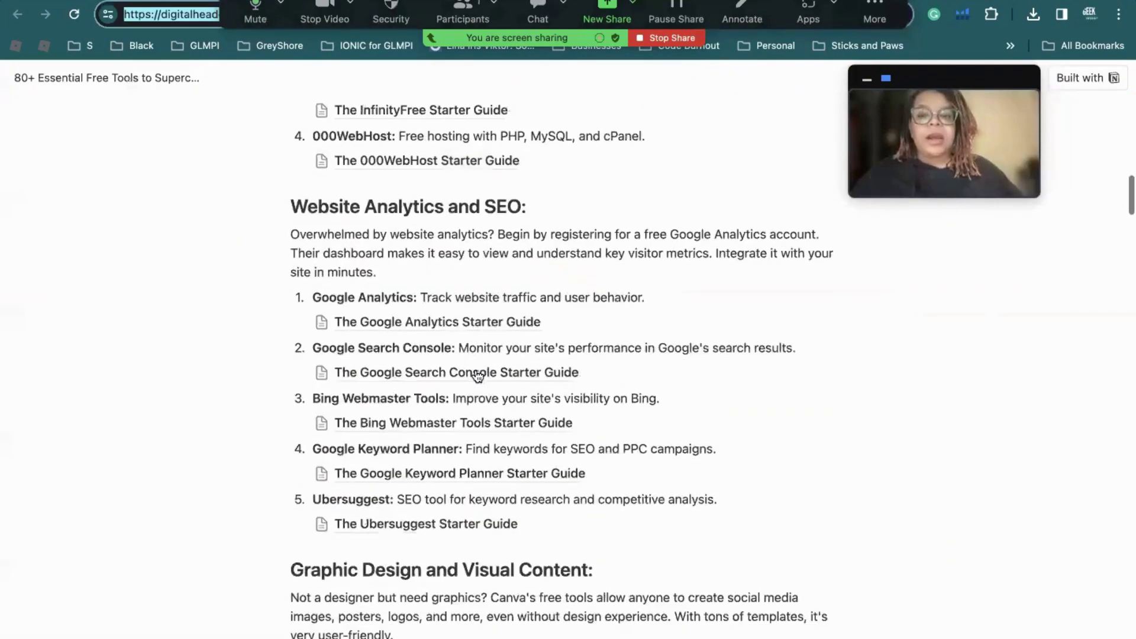
scroll(477, 375, "up", 4)
scroll(477, 375, "up", 15)
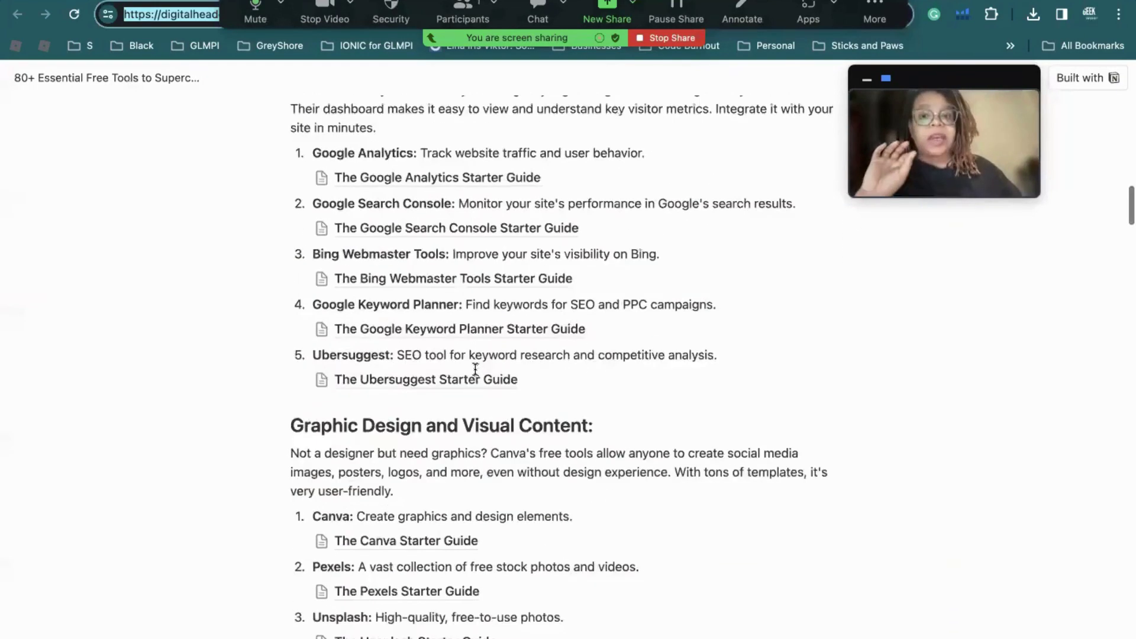
scroll(477, 378, "up", 17)
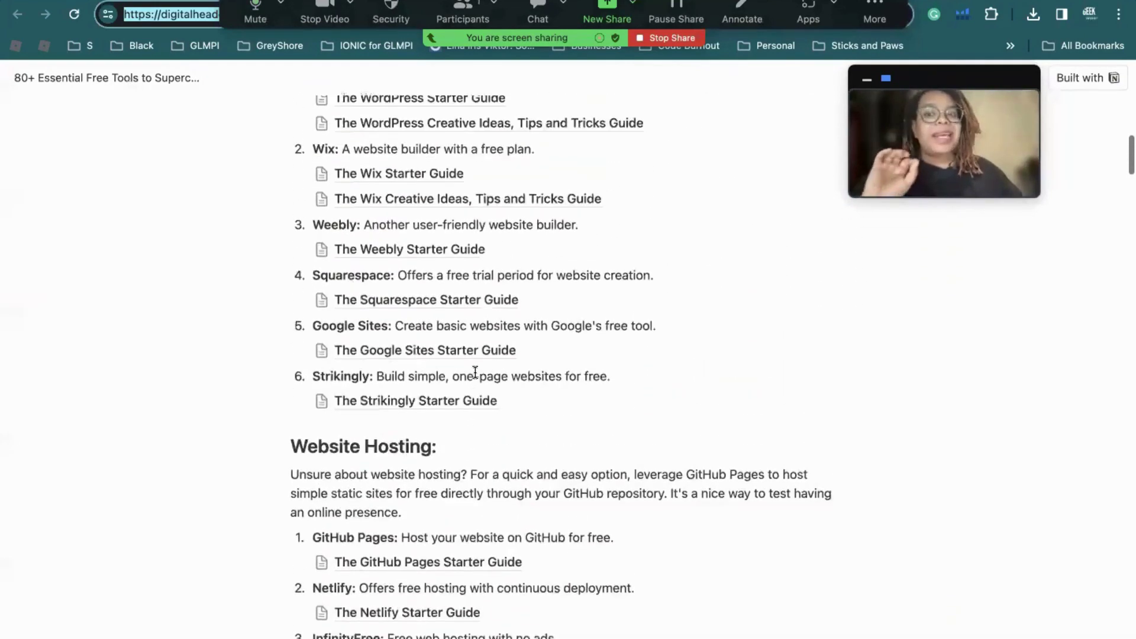
scroll(475, 371, "up", 3)
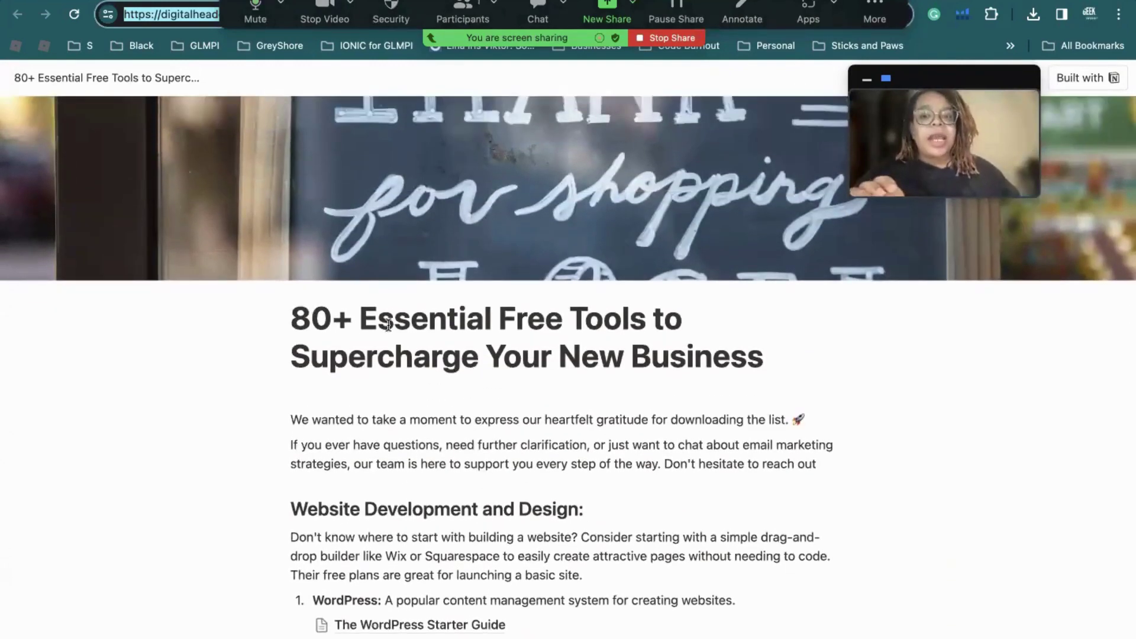
scroll(615, 316, "down", 7)
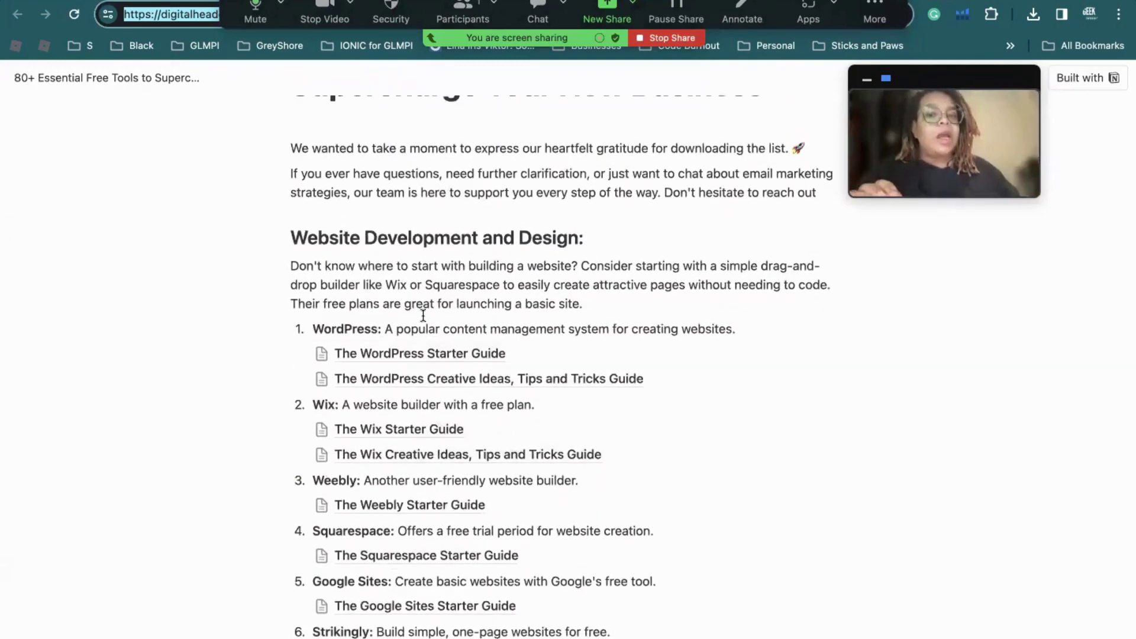
Open The WordPress Starter Guide and the Creative Ideas, Tips and Tricks Guide, returning each time.
left_click(397, 353)
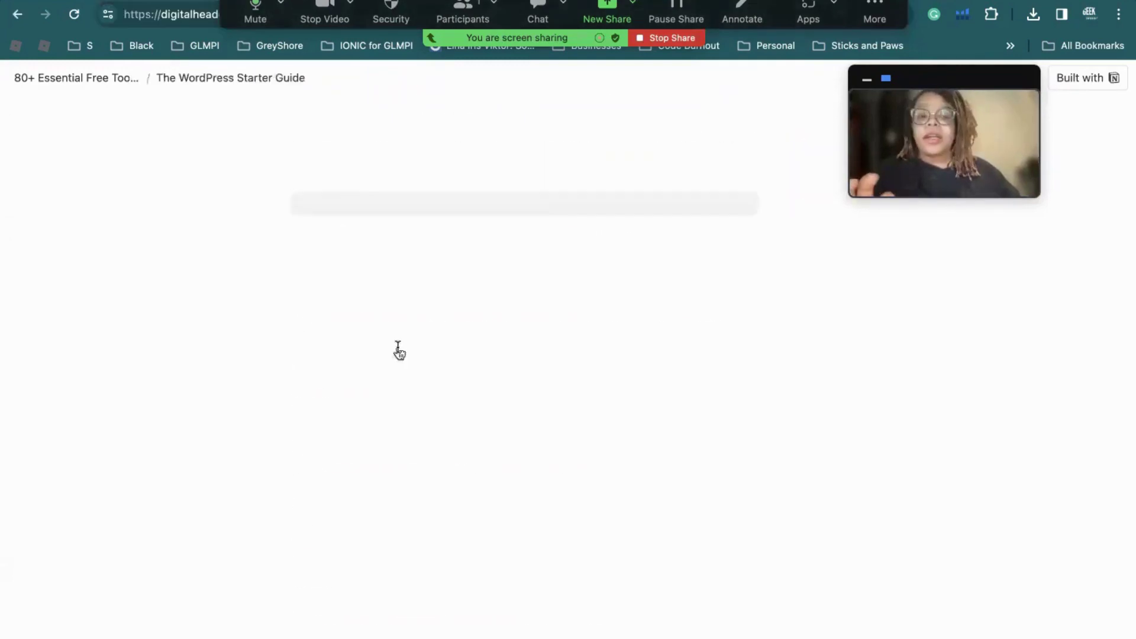
scroll(331, 256, "down", 15)
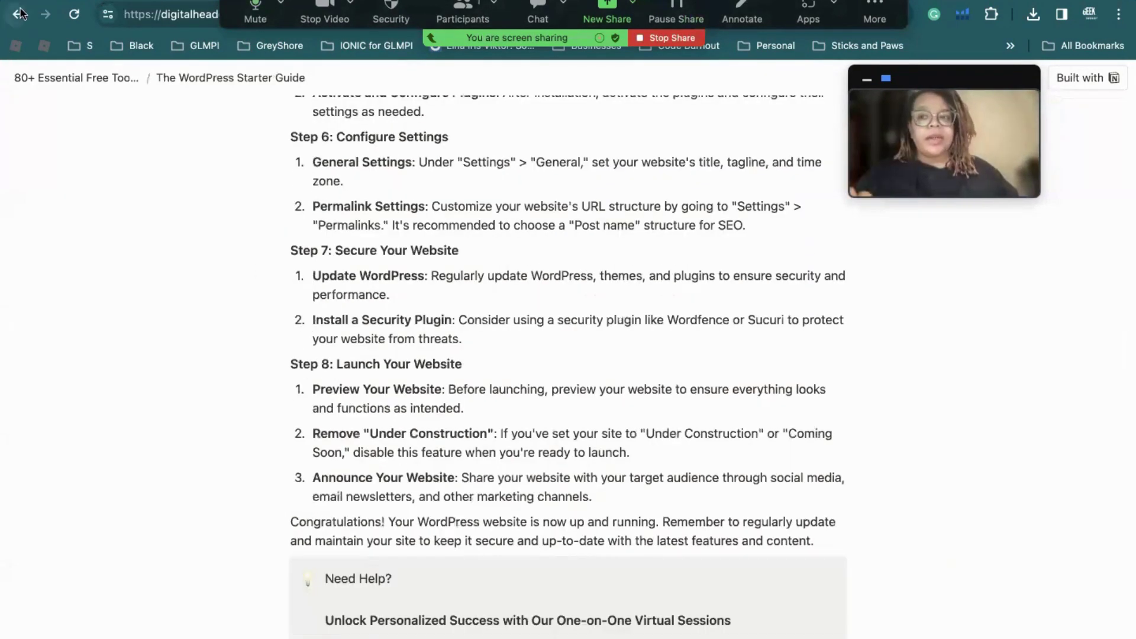
left_click(17, 14)
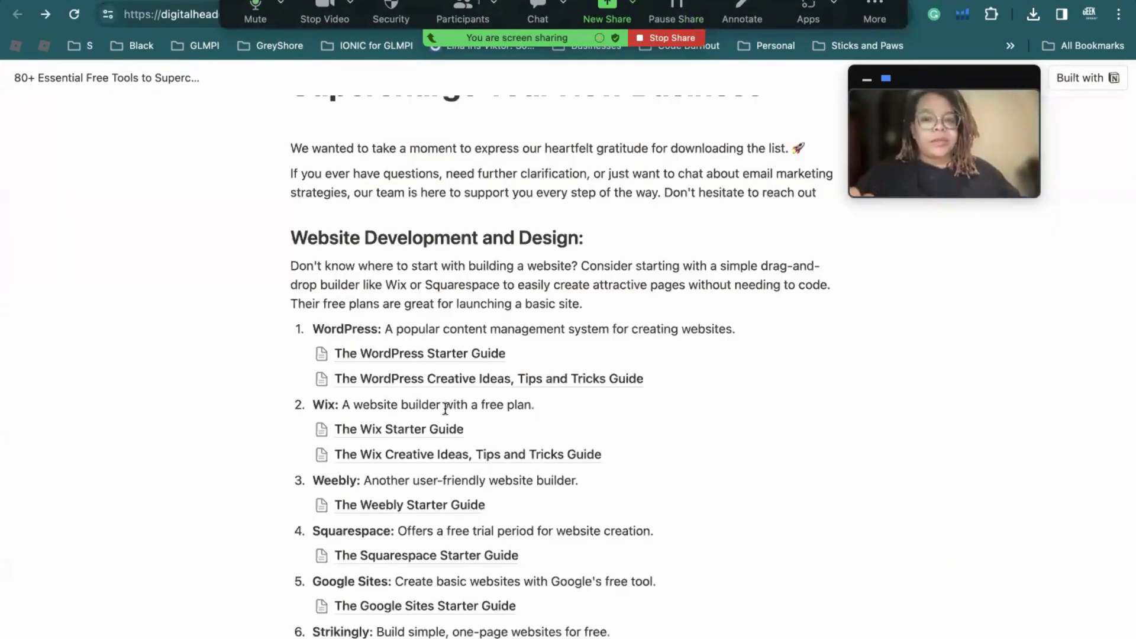
left_click(456, 378)
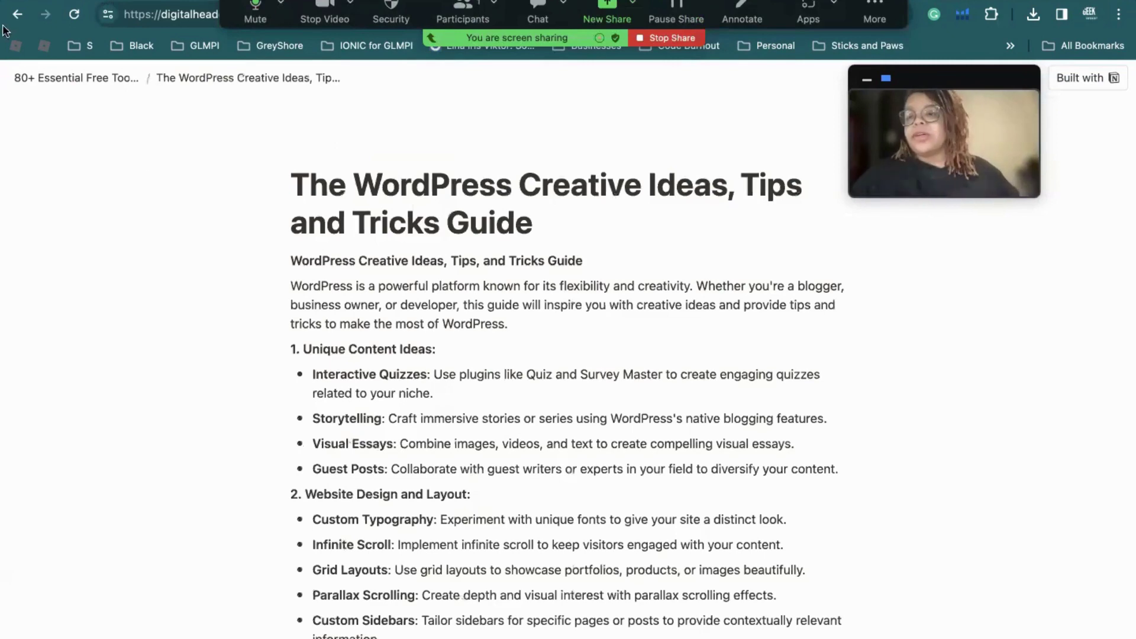
left_click(18, 14)
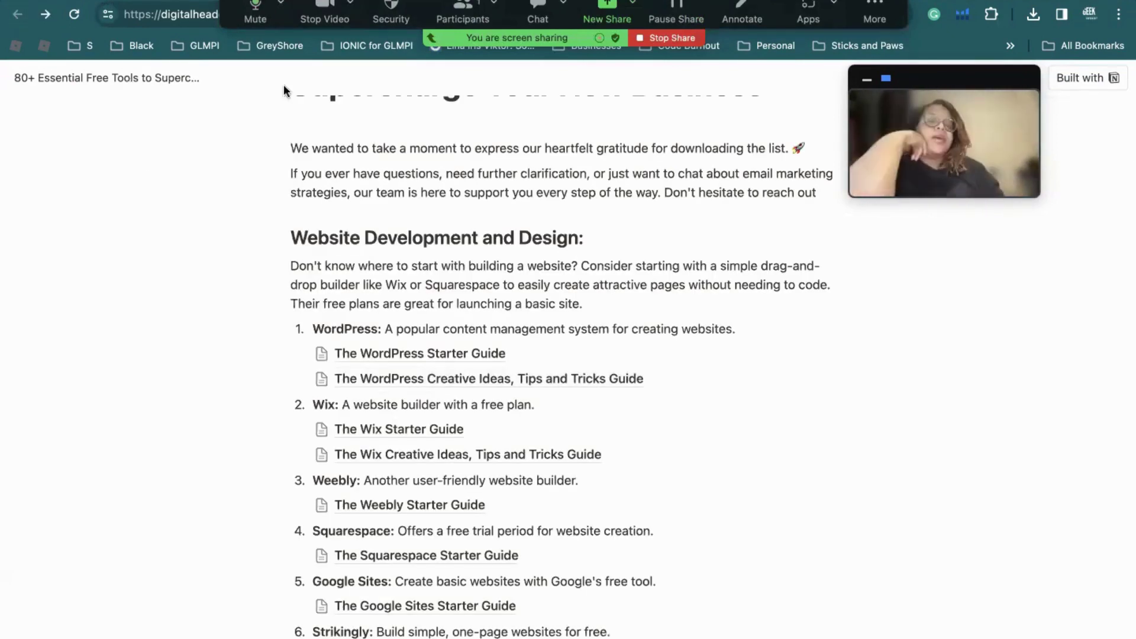
scroll(353, 221, "up", 5)
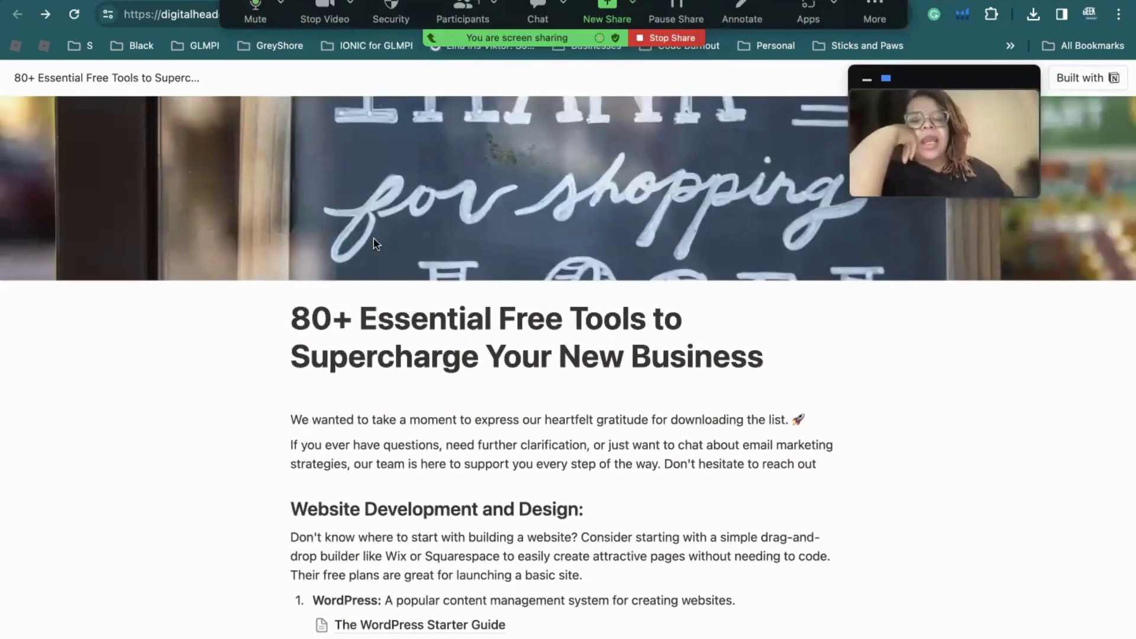
scroll(449, 296, "down", 3)
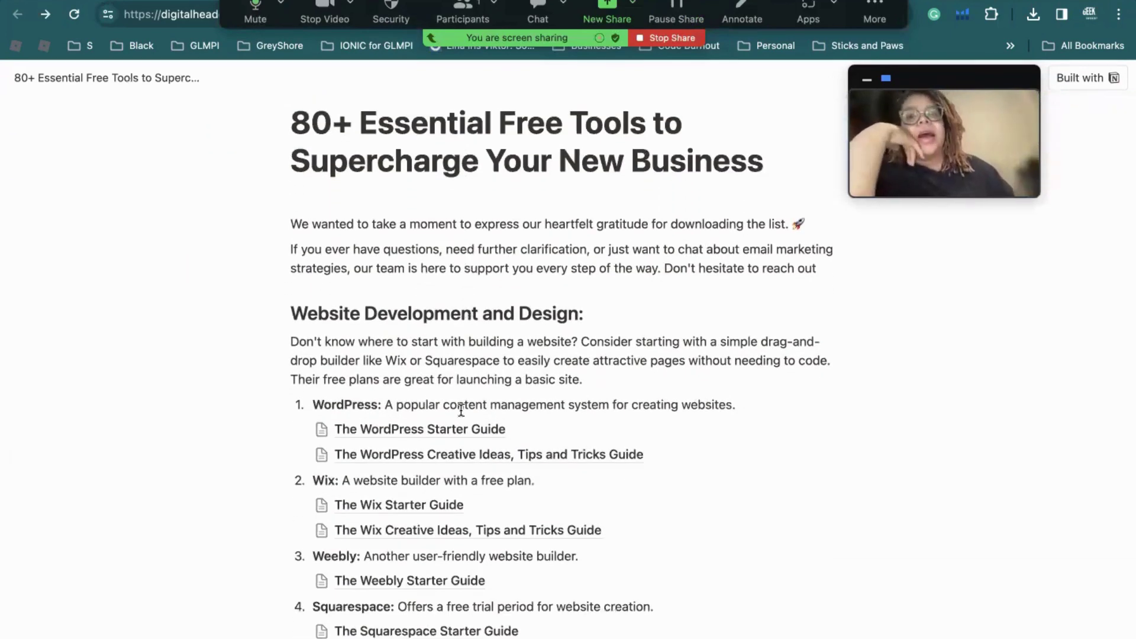
scroll(468, 316, "up", 3)
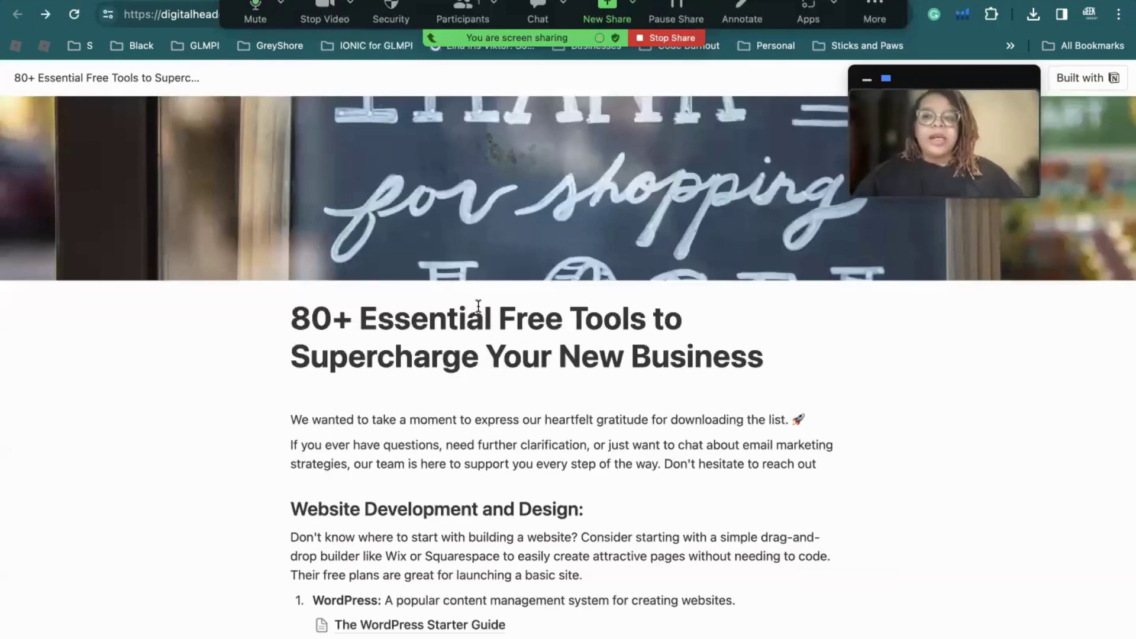
Swipe back to the site's Choosing Your Martech Stack Worksheet page.
key("ctrl+Left")
key("ctrl+Left")
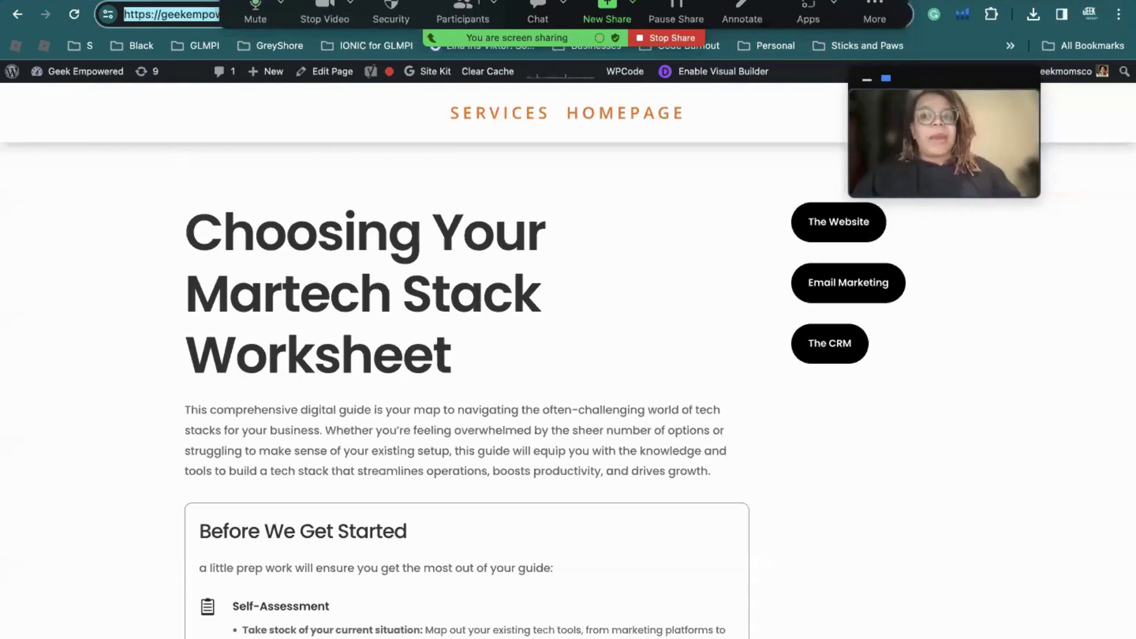
key("ctrl+Tab")
key("ctrl+shift+Tab")
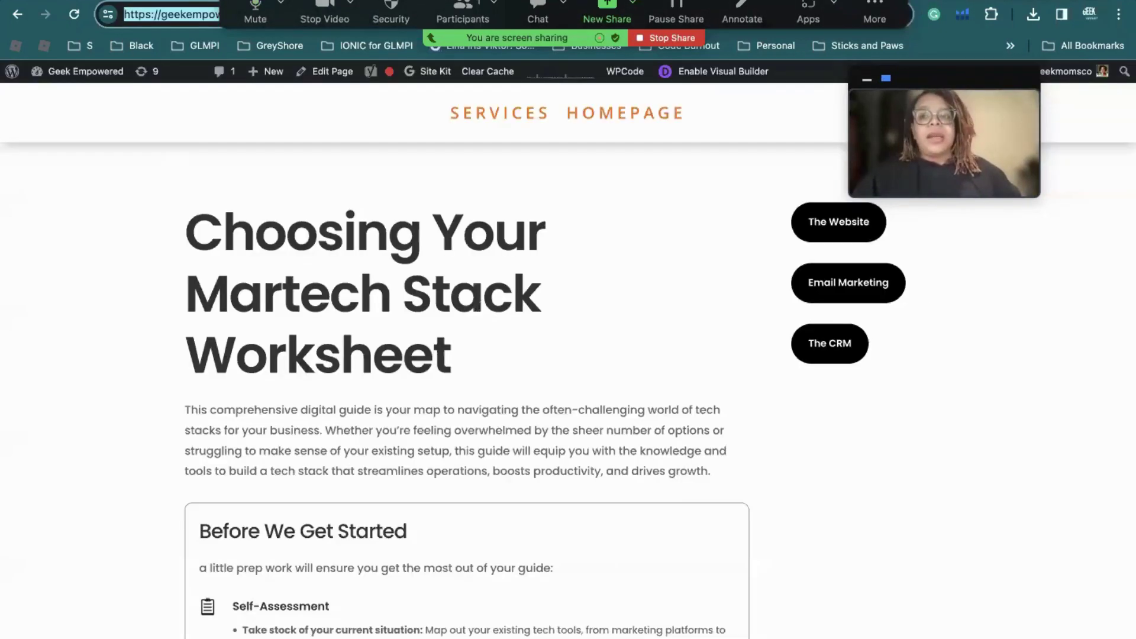